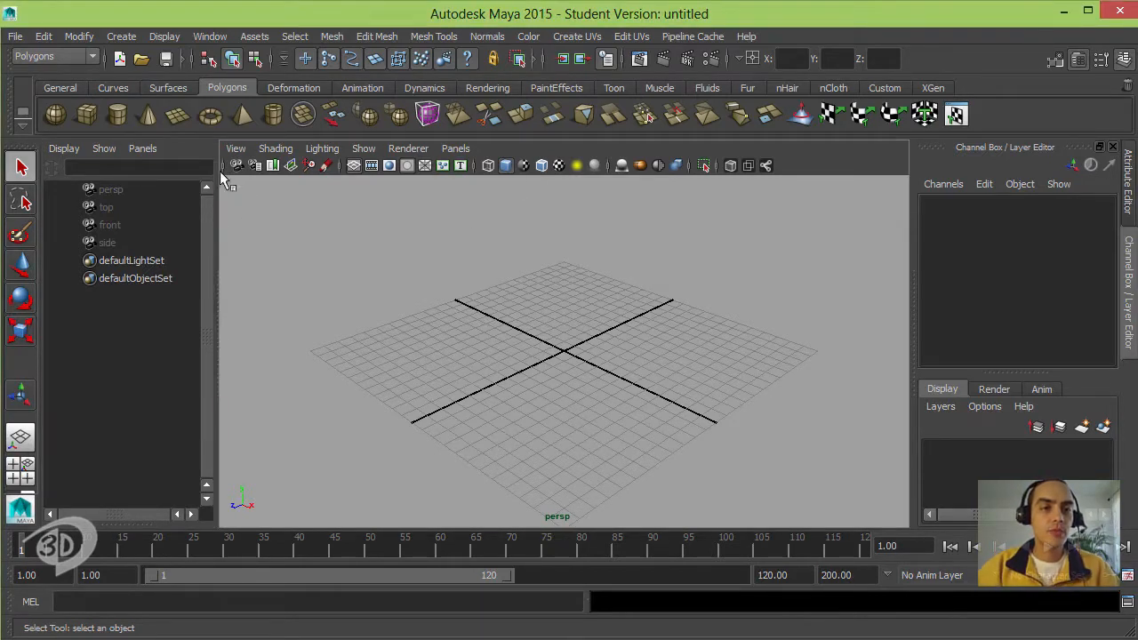
# - Create a polygon plane, scale it uniformly to about 21.9, and raise it along Y to about 1.29
pyautogui.click(178, 119)
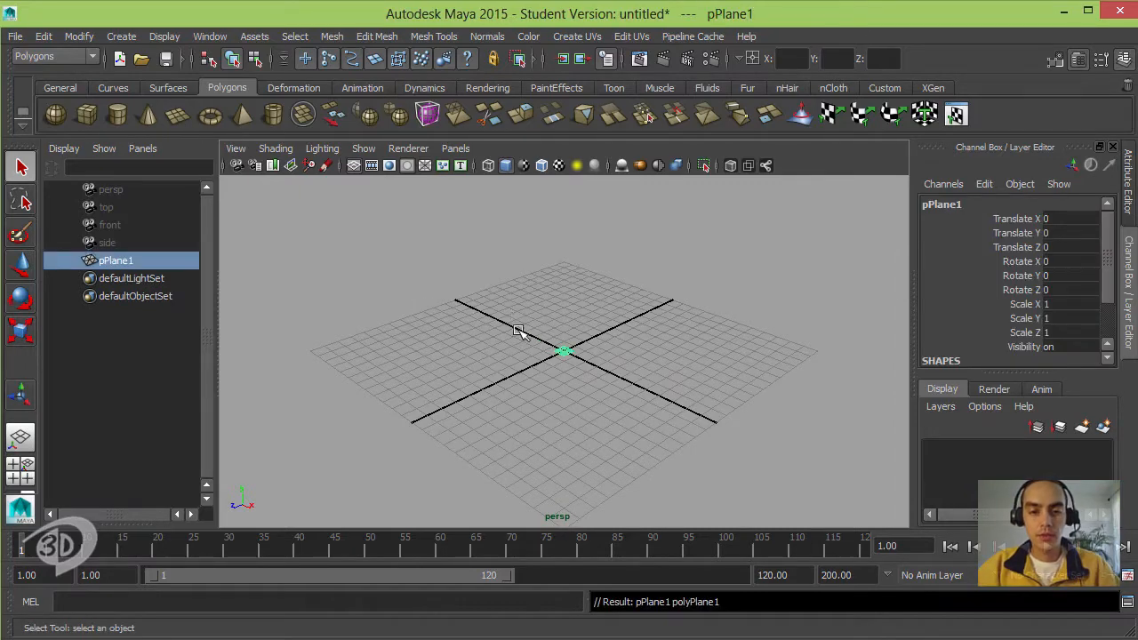
pyautogui.press('r')
pyautogui.moveTo(561, 351); pyautogui.dragTo(718, 272)
pyautogui.press('w')
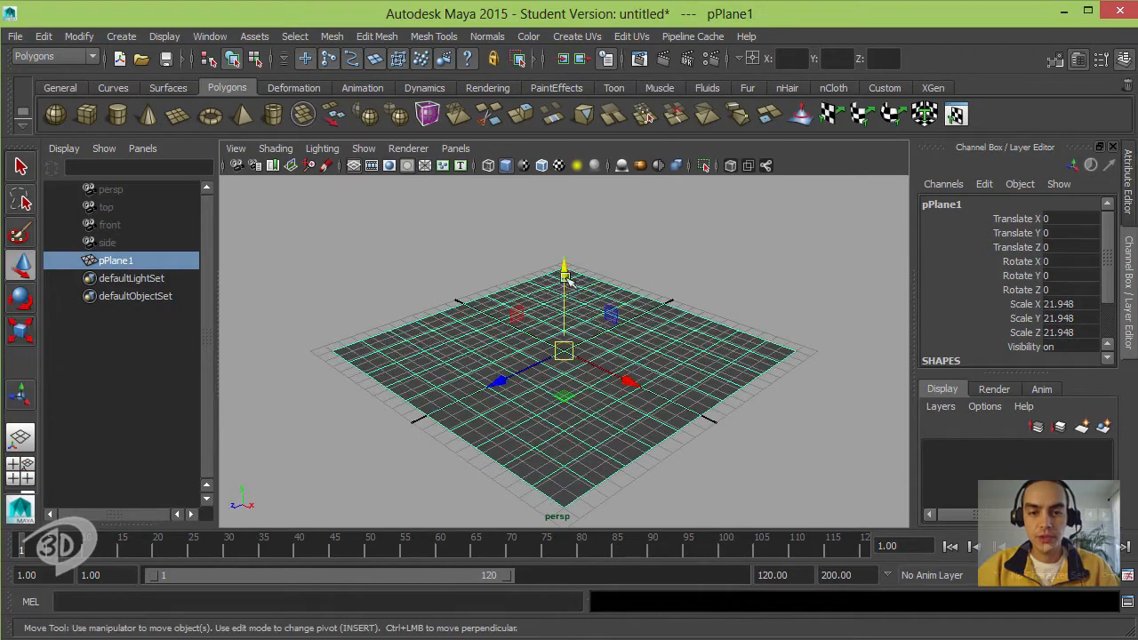
pyautogui.moveTo(569, 280); pyautogui.dragTo(523, 420)
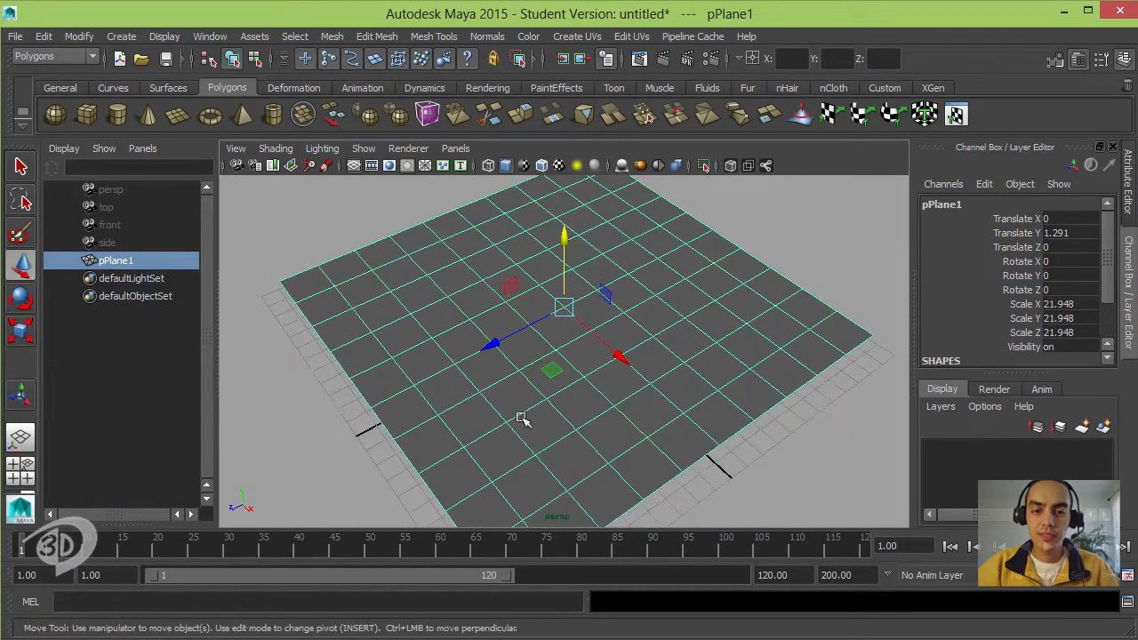
# - Switch the plane to face components and select a single face inside its near half
pyautogui.moveTo(523, 420); pyautogui.dragTo(514, 320, button='right')
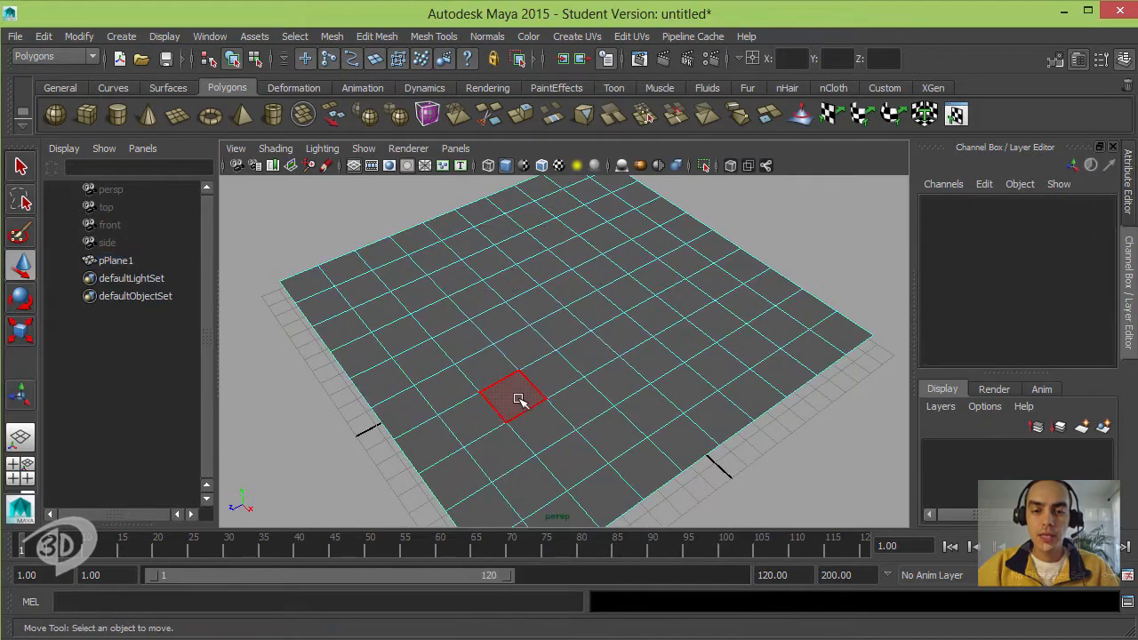
pyautogui.click(516, 397)
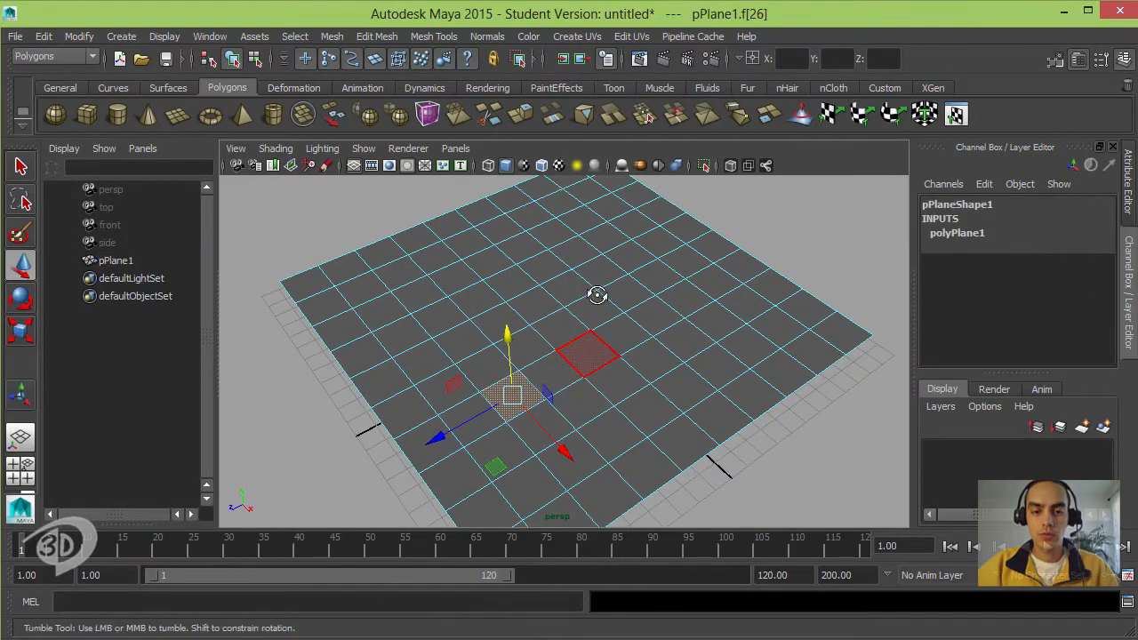
pyautogui.keyDown('alt'); pyautogui.moveTo(599, 293); pyautogui.dragTo(560, 346); pyautogui.keyUp('alt')
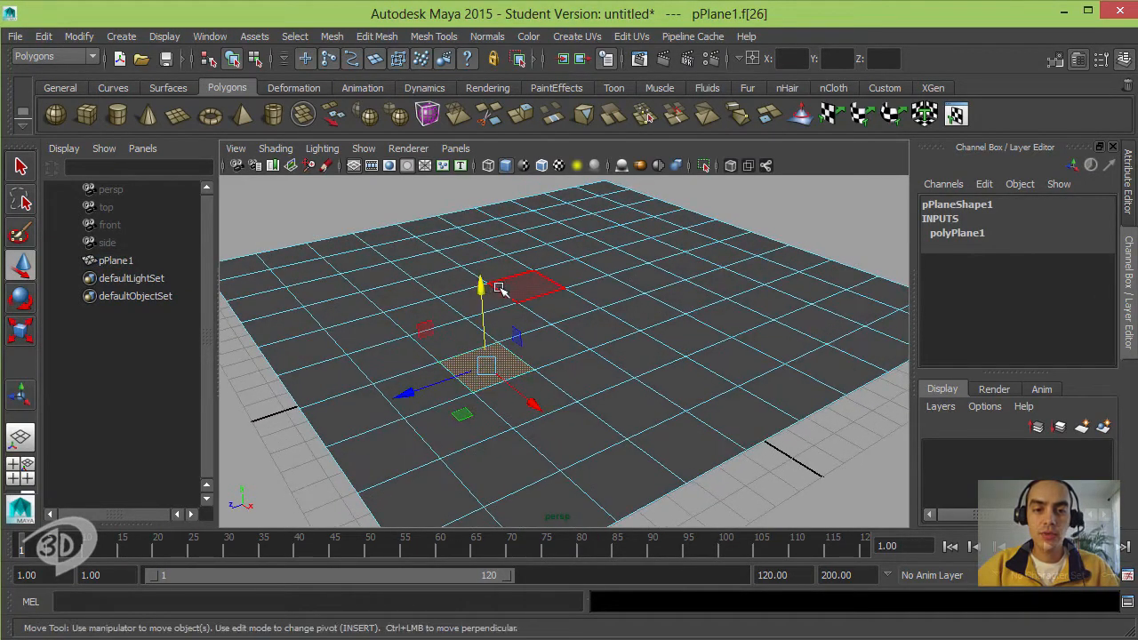
# - Try raising the selected face with the Move tool, and undo the move
pyautogui.moveTo(500, 287); pyautogui.dragTo(470, 242)
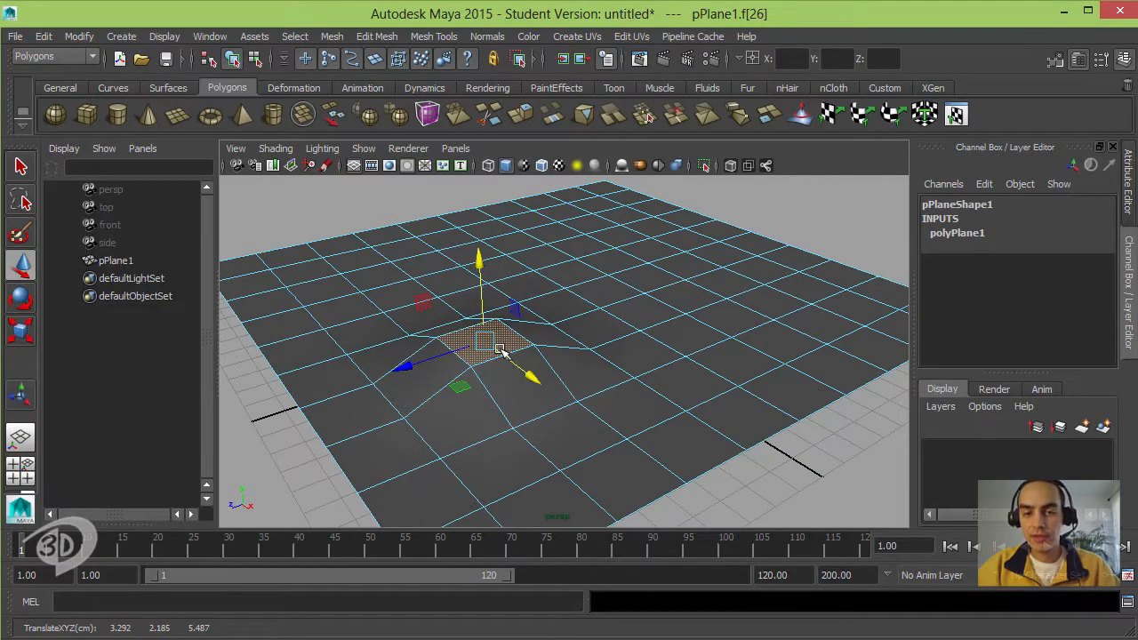
pyautogui.hotkey('ctrl', 'z')
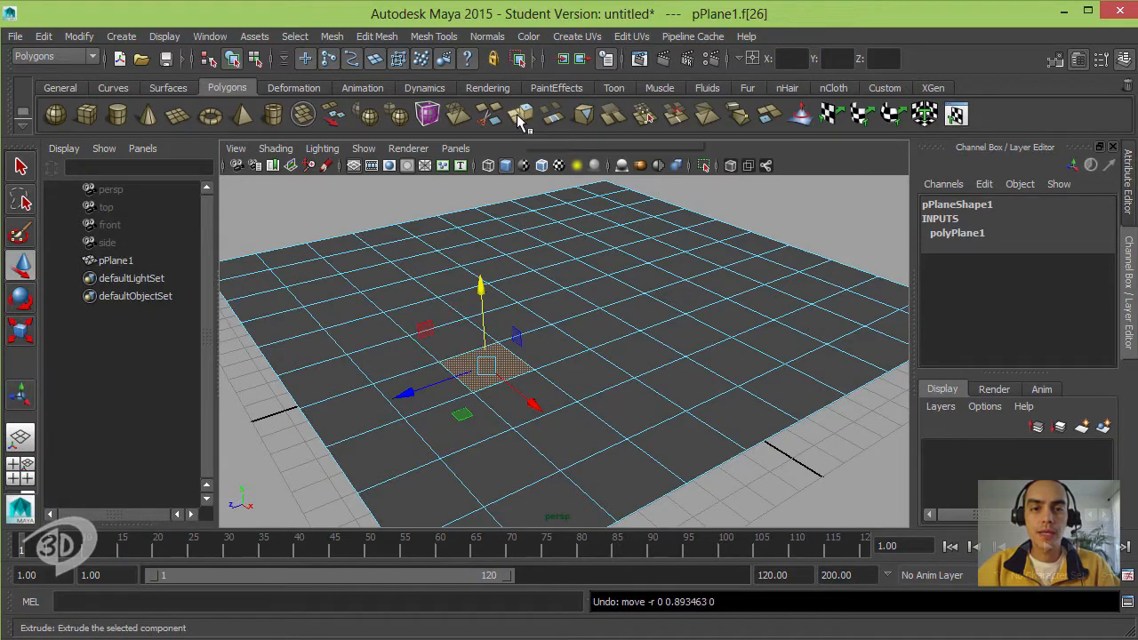
# - Extrude the selected face upward into a roughly cube-shaped block
pyautogui.click(378, 36)
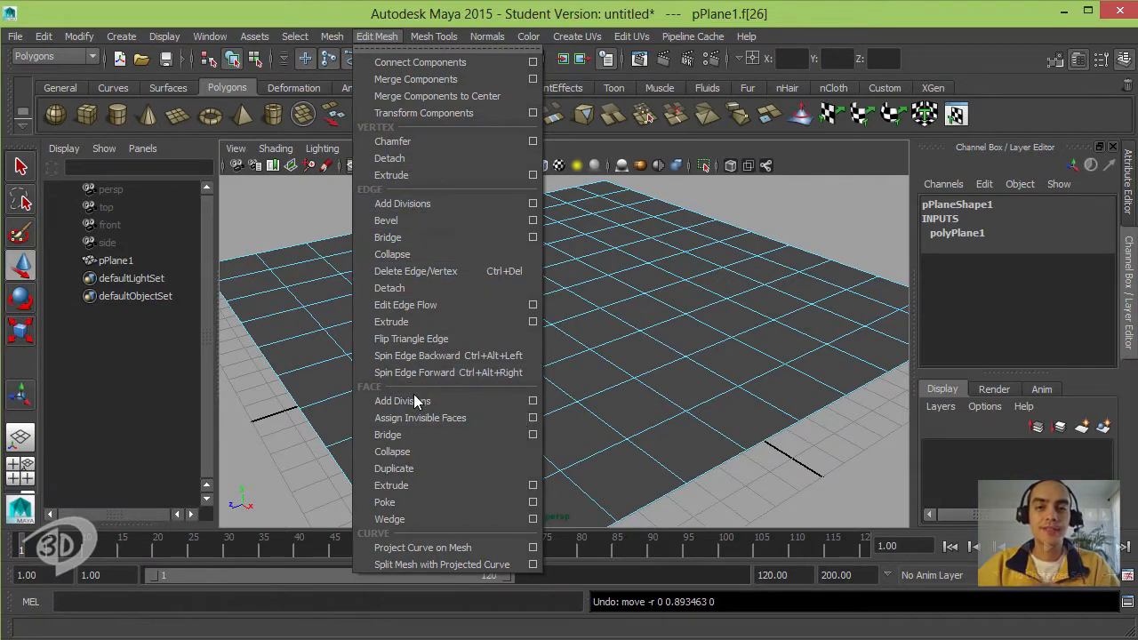
pyautogui.click(425, 483)
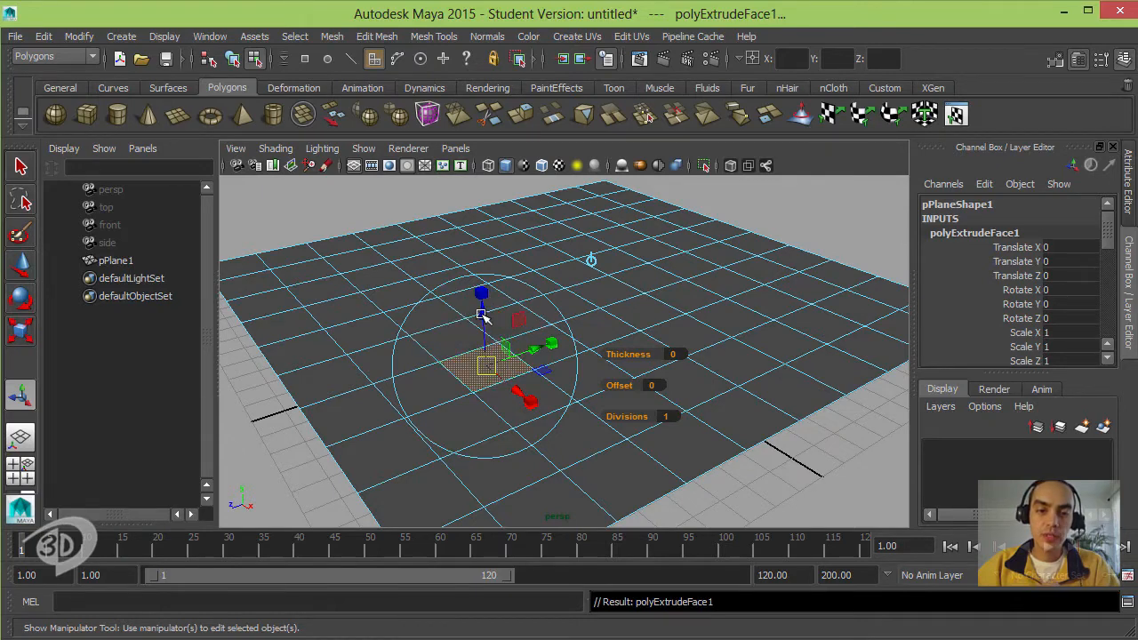
pyautogui.moveTo(483, 317); pyautogui.dragTo(478, 261)
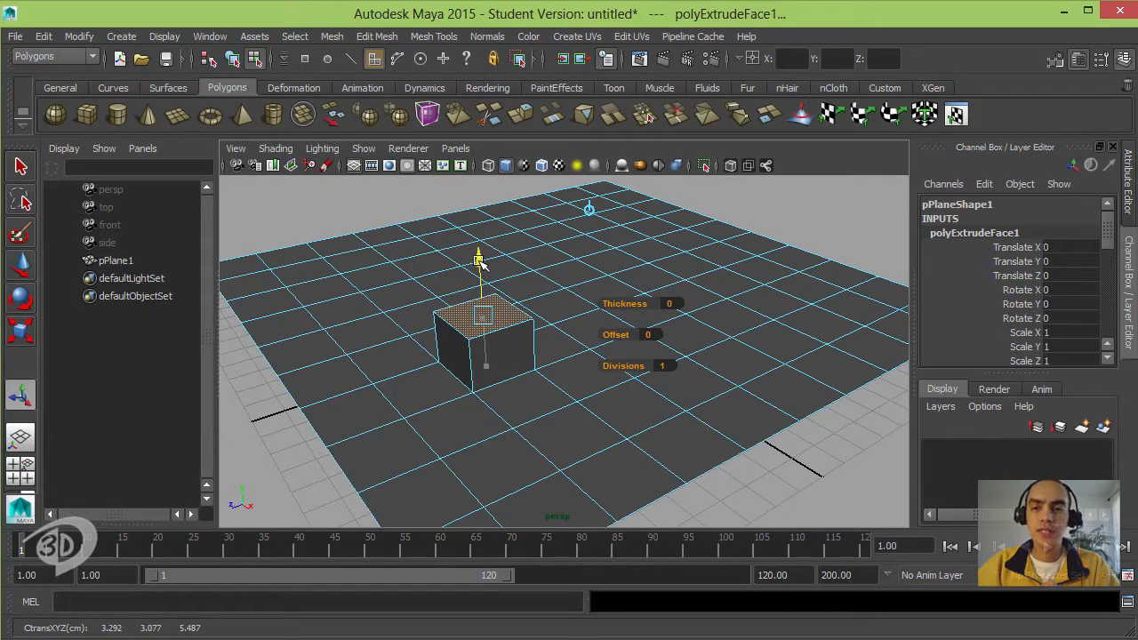
pyautogui.moveTo(479, 260)
pyautogui.mouseDown()
pyautogui.moveTo(476, 297)
pyautogui.moveTo(478, 250)
pyautogui.mouseUp()
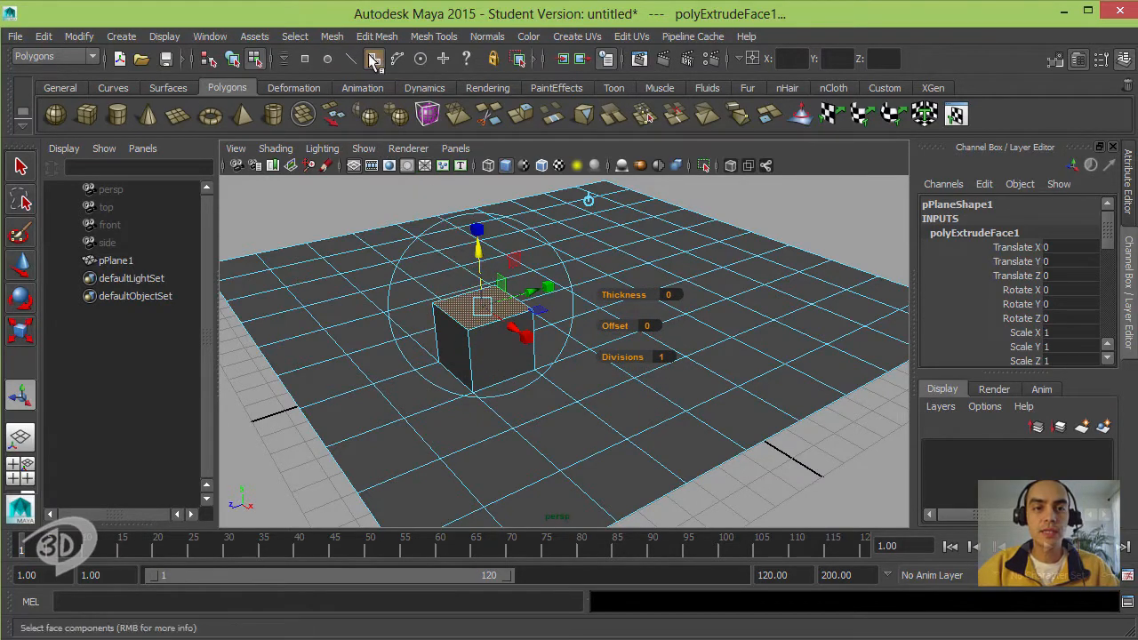
# - Extrude the block's top face upward again to add a second segment of similar height
pyautogui.click(331, 36)
pyautogui.moveTo(378, 40)
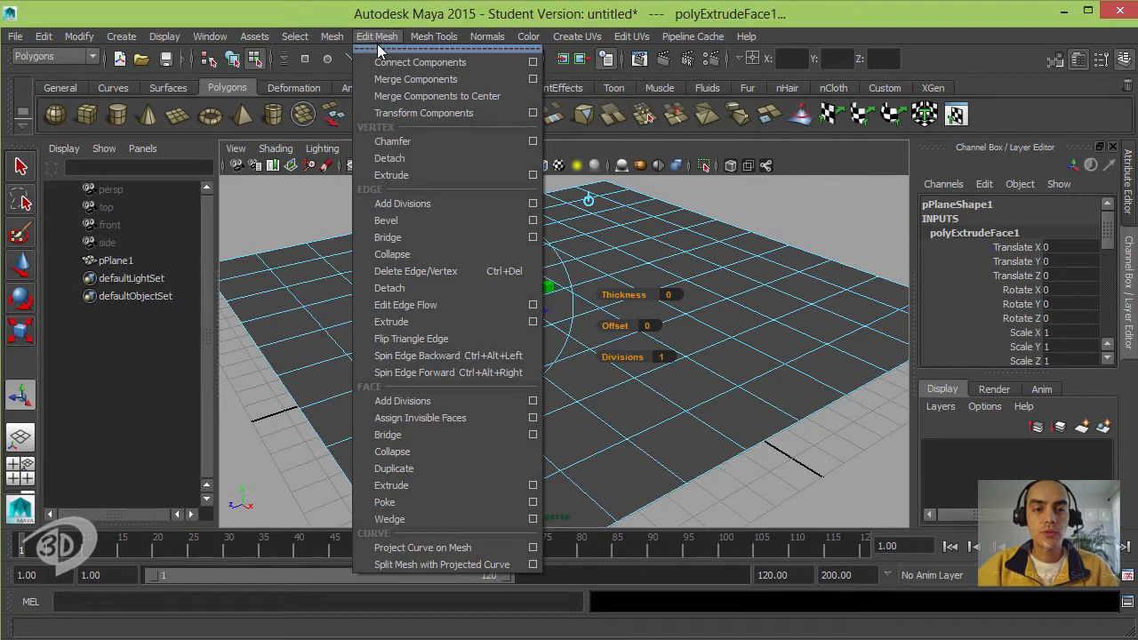
pyautogui.click(406, 485)
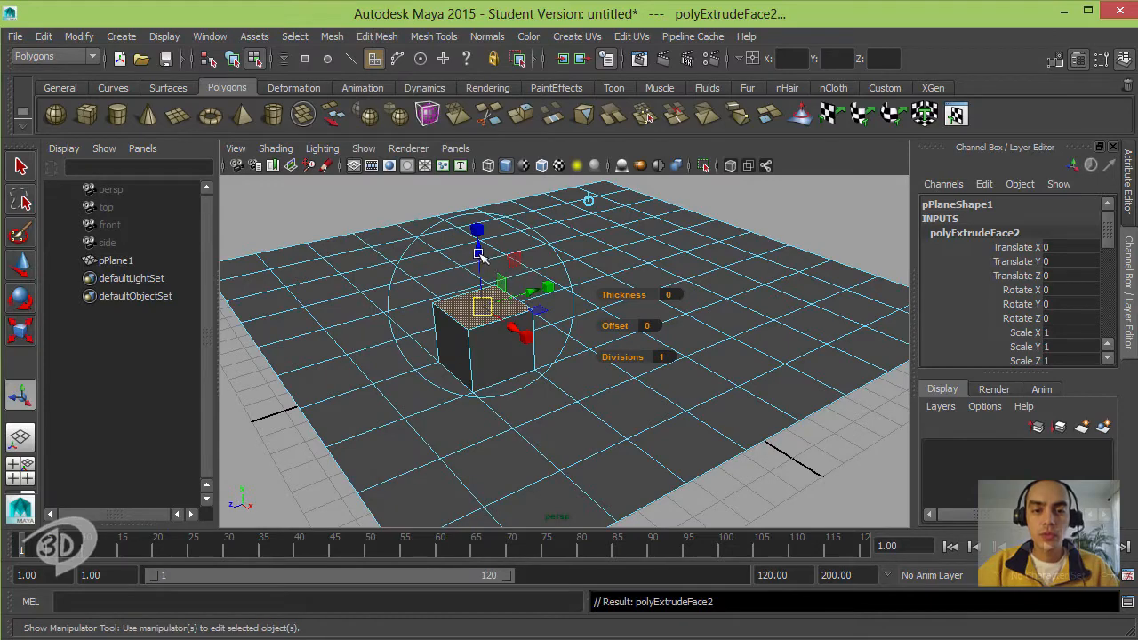
pyautogui.moveTo(477, 251); pyautogui.dragTo(480, 200)
# - Examine the two-segment column from several sides and from beneath the plane
pyautogui.keyDown('alt'); pyautogui.moveTo(580, 327); pyautogui.dragTo(525, 400); pyautogui.keyUp('alt')
pyautogui.keyDown('alt'); pyautogui.moveTo(525, 400); pyautogui.dragTo(597, 421, button='right'); pyautogui.keyUp('alt')
pyautogui.keyDown('alt'); pyautogui.moveTo(597, 421); pyautogui.dragTo(546, 404); pyautogui.keyUp('alt')
pyautogui.keyDown('alt'); pyautogui.moveTo(546, 404); pyautogui.dragTo(587, 414, button='right'); pyautogui.keyUp('alt')
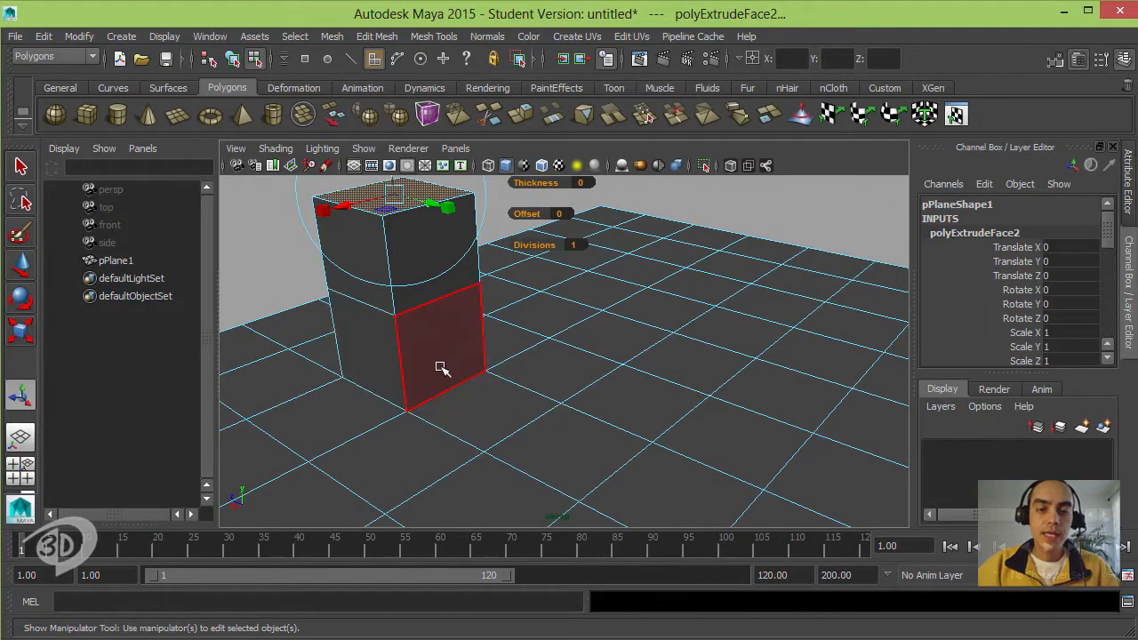
pyautogui.keyDown('alt'); pyautogui.moveTo(376, 338); pyautogui.dragTo(497, 332); pyautogui.keyUp('alt')
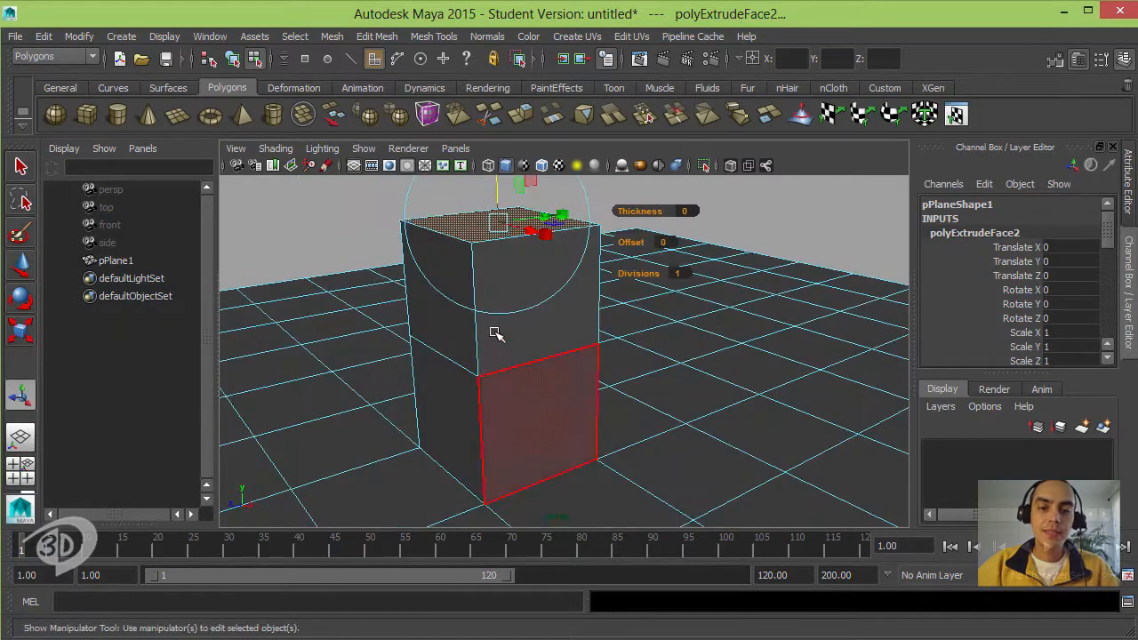
pyautogui.keyDown('alt'); pyautogui.moveTo(437, 364); pyautogui.dragTo(536, 378); pyautogui.keyUp('alt')
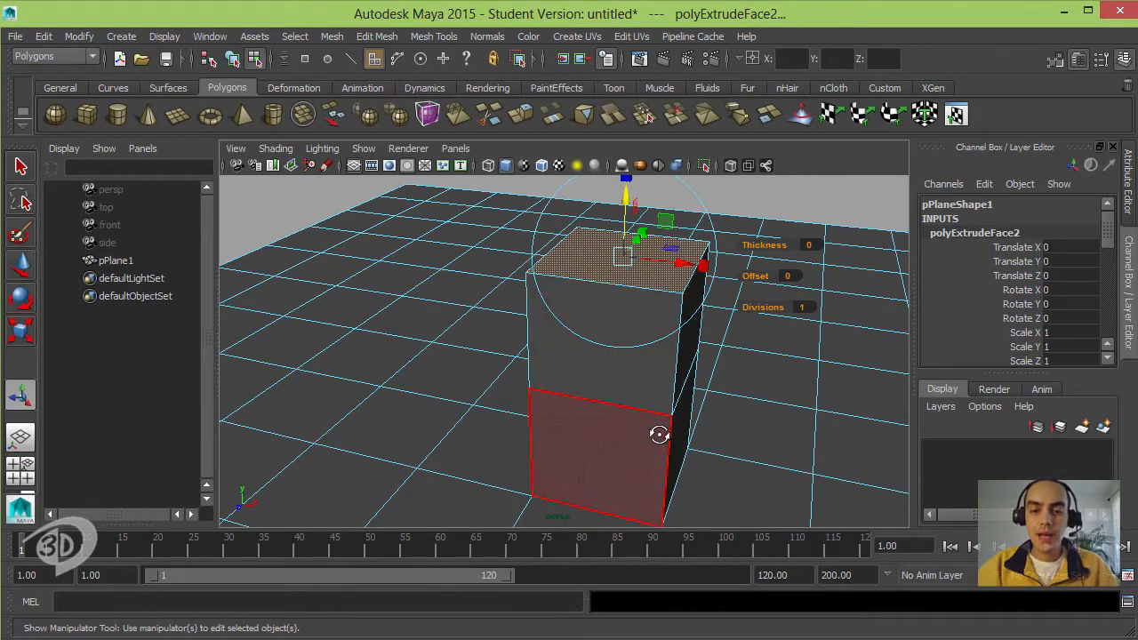
pyautogui.keyDown('alt'); pyautogui.moveTo(658, 435); pyautogui.dragTo(625, 407); pyautogui.keyUp('alt')
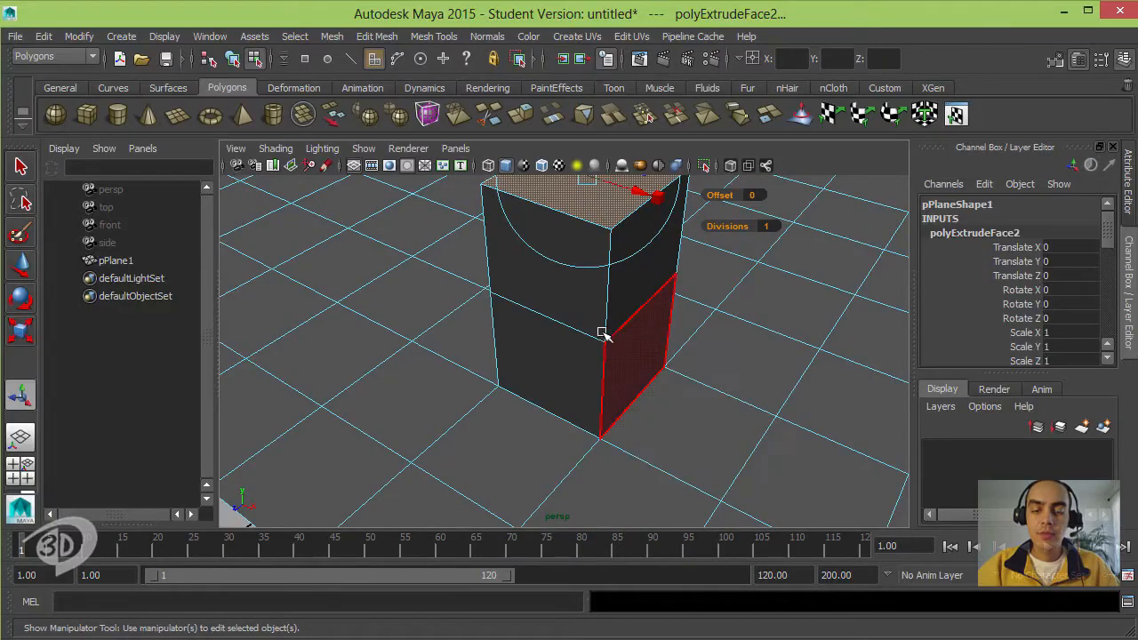
pyautogui.keyDown('alt'); pyautogui.moveTo(648, 399); pyautogui.dragTo(679, 350); pyautogui.keyUp('alt')
pyautogui.keyDown('alt'); pyautogui.moveTo(667, 374); pyautogui.dragTo(645, 435, button='middle'); pyautogui.keyUp('alt')
pyautogui.keyDown('alt'); pyautogui.moveTo(645, 436); pyautogui.dragTo(648, 341); pyautogui.keyUp('alt')
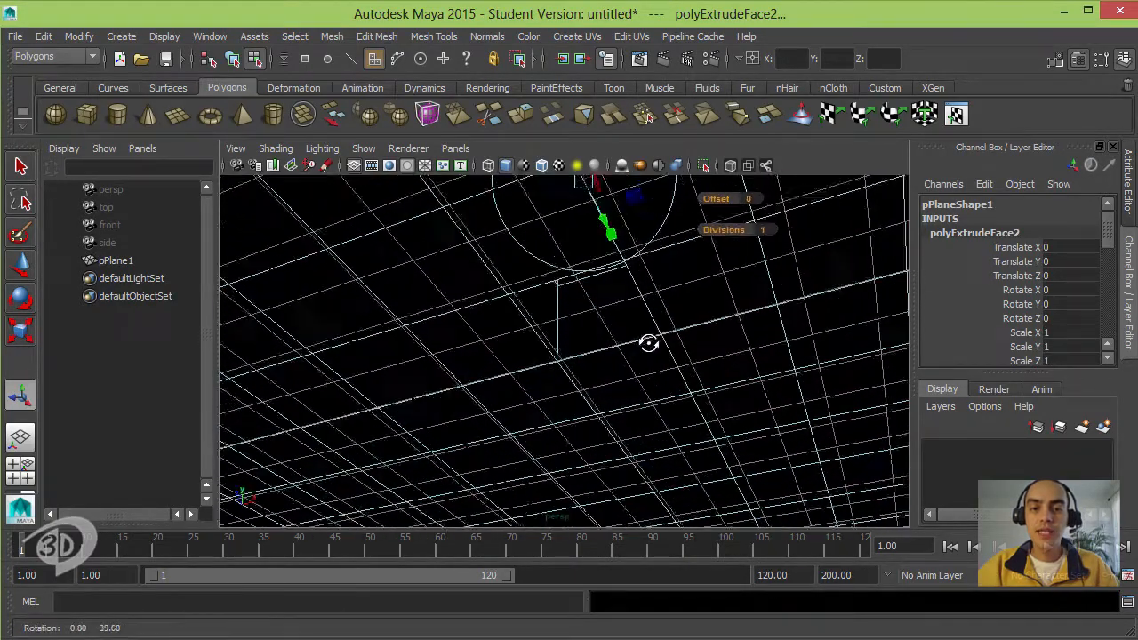
pyautogui.keyDown('alt'); pyautogui.moveTo(632, 372); pyautogui.dragTo(615, 453, button='middle'); pyautogui.keyUp('alt')
pyautogui.keyDown('alt'); pyautogui.moveTo(617, 452); pyautogui.dragTo(482, 280); pyautogui.keyUp('alt')
pyautogui.keyDown('alt'); pyautogui.moveTo(483, 279); pyautogui.dragTo(536, 355, button='middle'); pyautogui.keyUp('alt')
pyautogui.keyDown('alt'); pyautogui.moveTo(537, 355); pyautogui.dragTo(487, 385); pyautogui.keyUp('alt')
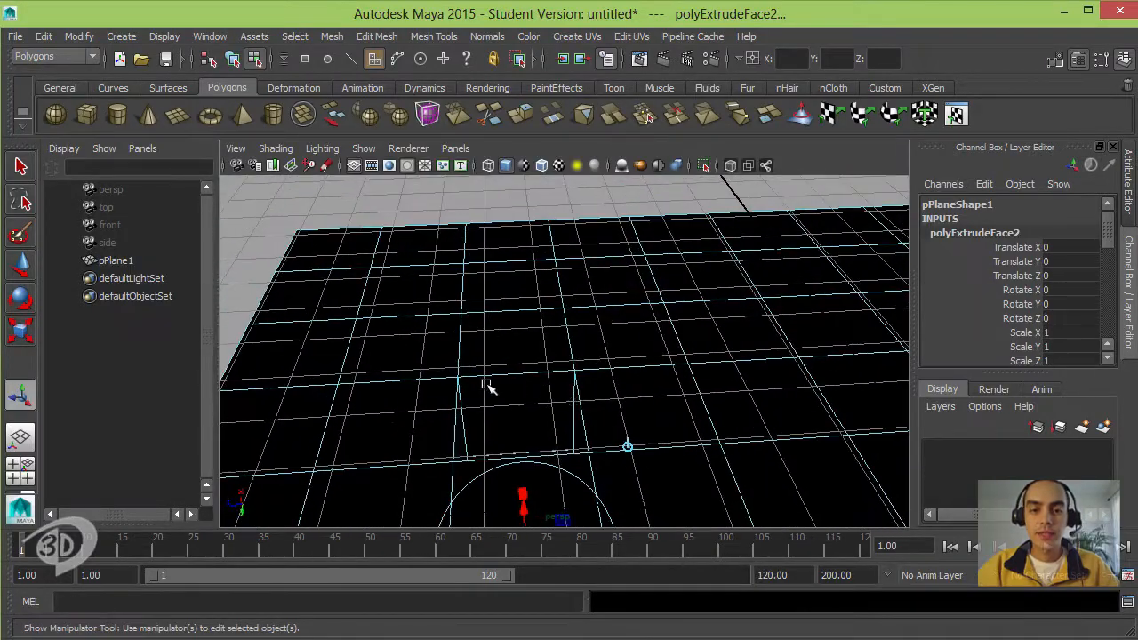
pyautogui.keyDown('alt'); pyautogui.moveTo(591, 392); pyautogui.dragTo(563, 376); pyautogui.keyUp('alt')
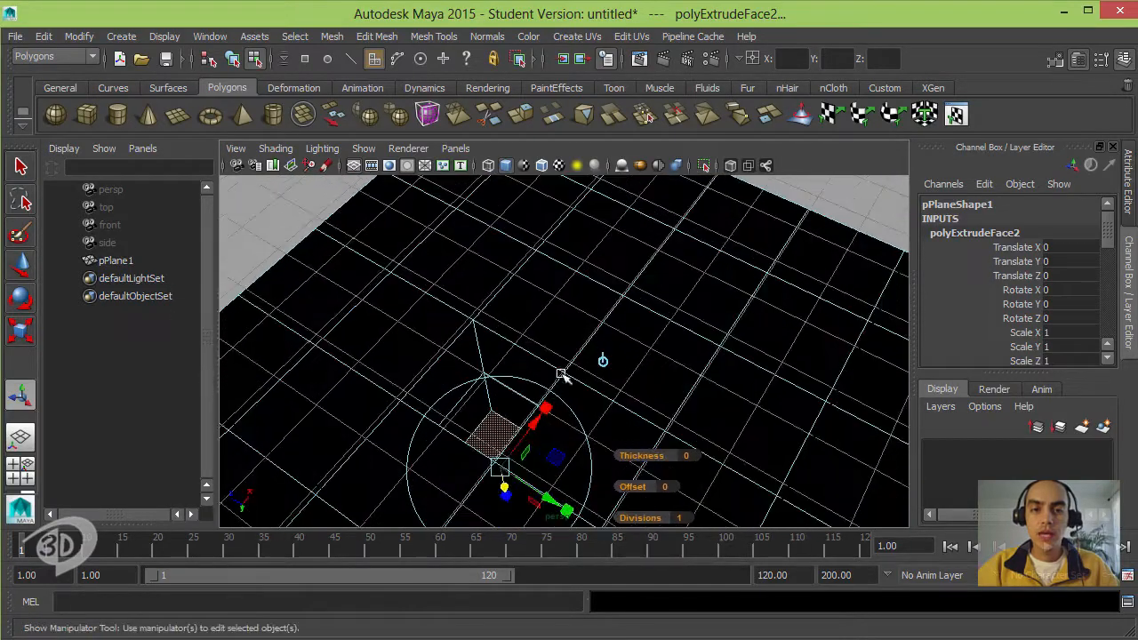
pyautogui.keyDown('alt'); pyautogui.moveTo(504, 347); pyautogui.dragTo(530, 223); pyautogui.keyUp('alt')
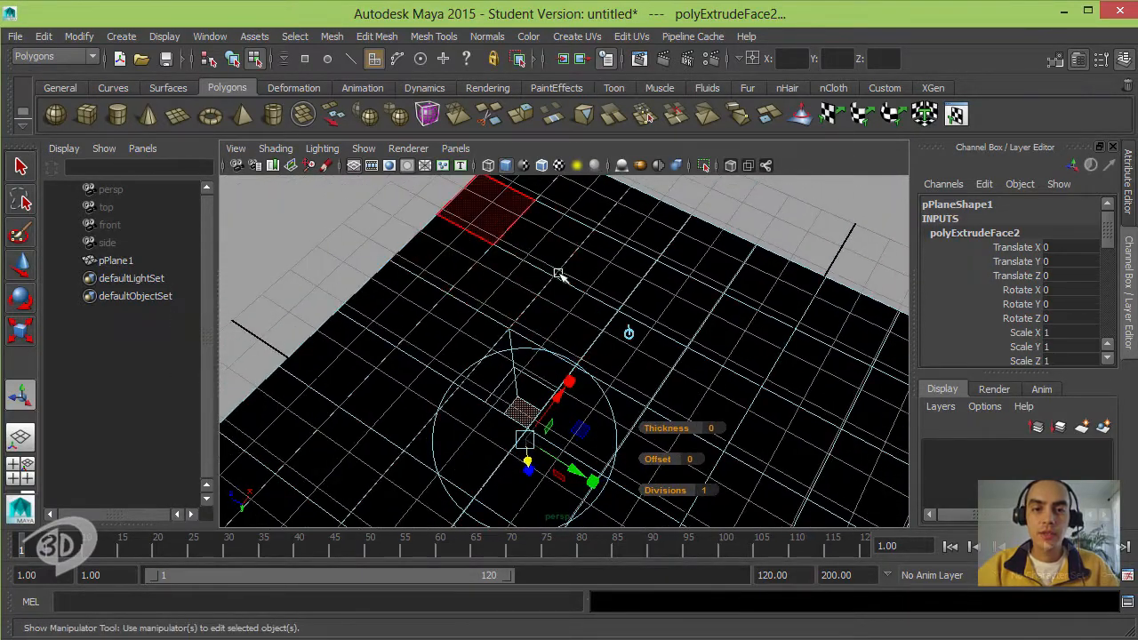
# - Try another viewport renderer while viewing the plane's underside, and restore the original renderer
pyautogui.click(408, 148)
pyautogui.click(430, 190)
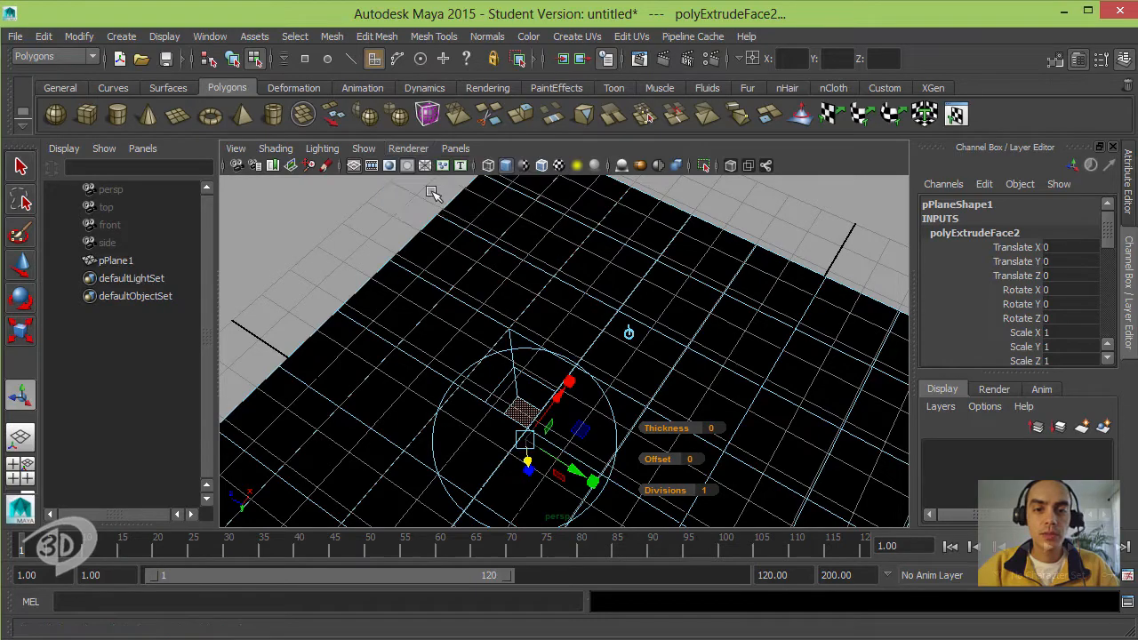
pyautogui.moveTo(544, 304)
pyautogui.keyDown('alt'); pyautogui.mouseDown()
pyautogui.moveTo(561, 335)
pyautogui.moveTo(554, 308)
pyautogui.mouseUp(); pyautogui.keyUp('alt')
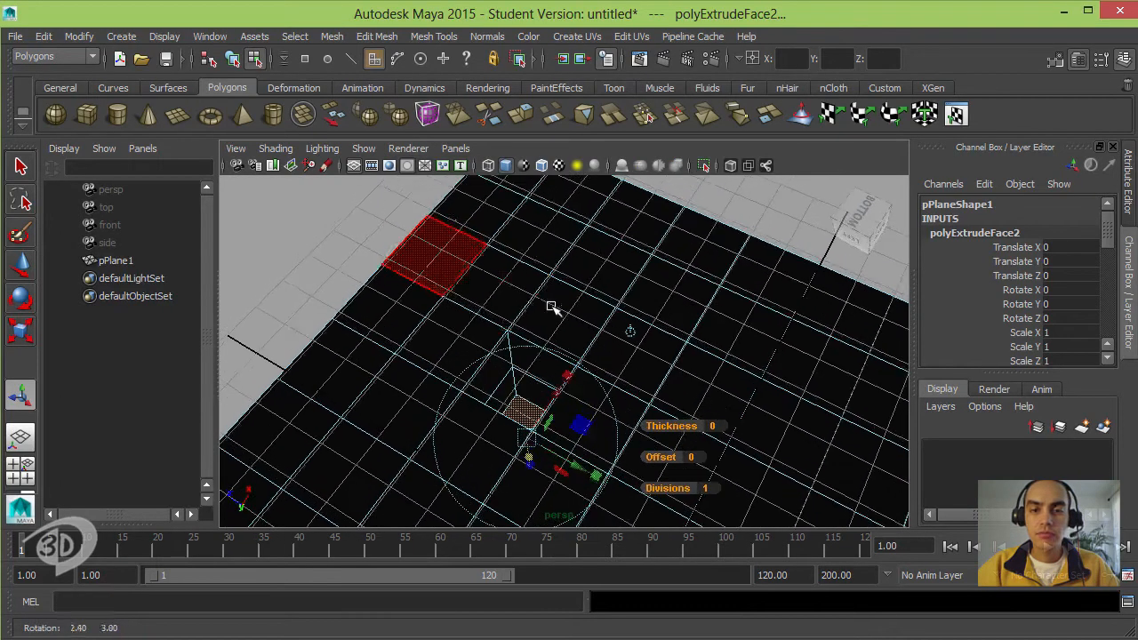
pyautogui.click(366, 150)
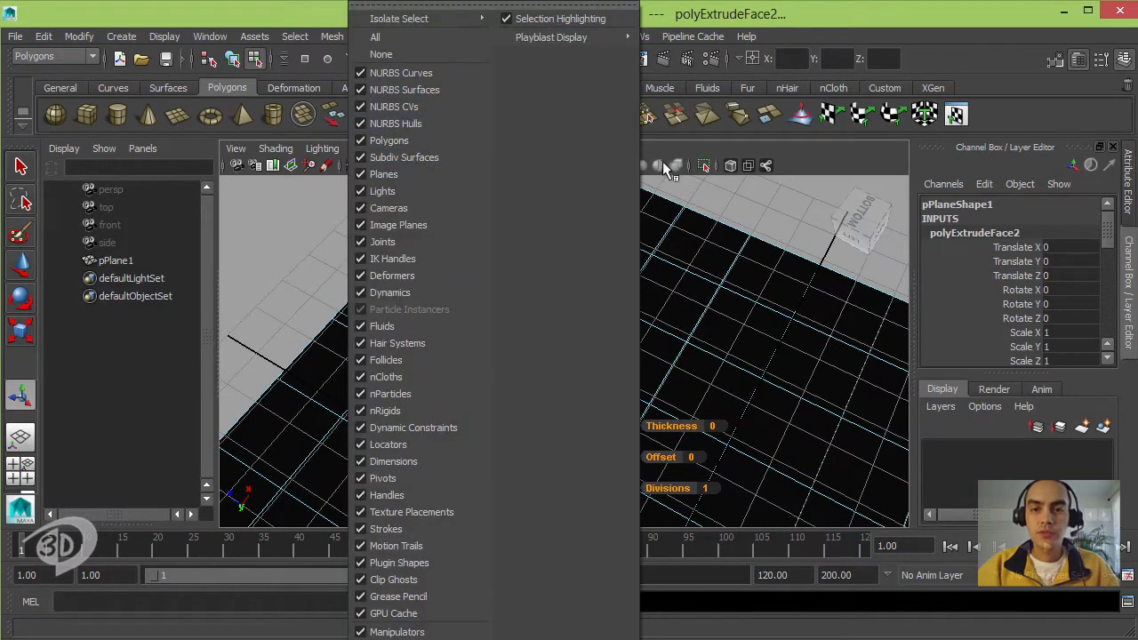
pyautogui.click(635, 155)
pyautogui.click(421, 149)
pyautogui.click(434, 171)
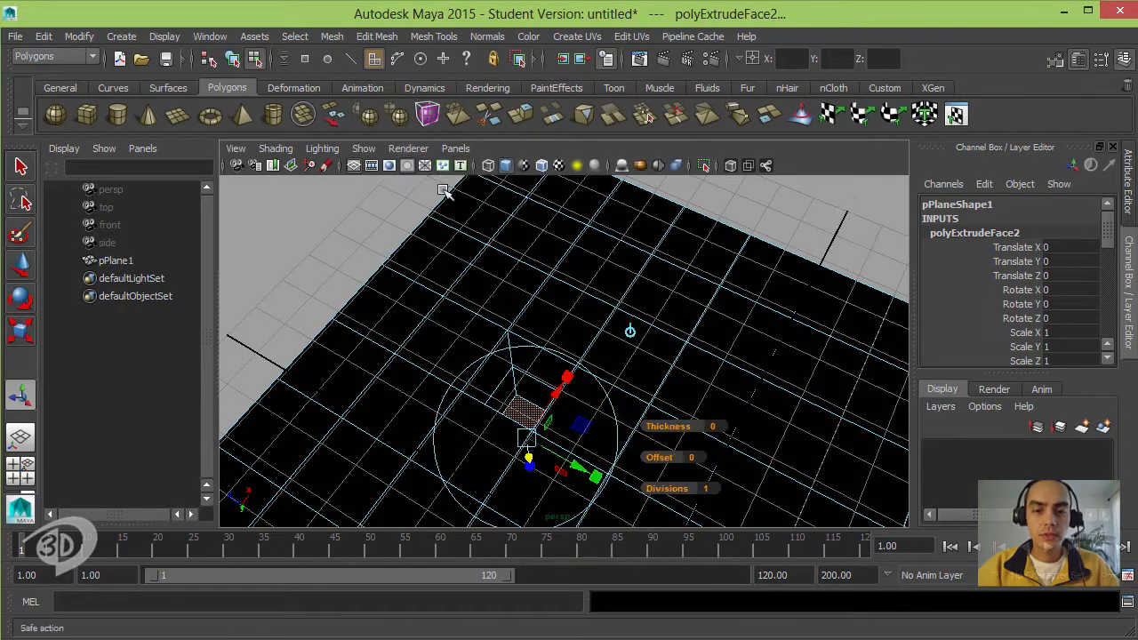
# - Select a two-by-two group of plane faces away from the column and extrude them upward together to about 3.7 cm in Y
pyautogui.keyDown('alt'); pyautogui.moveTo(601, 281); pyautogui.dragTo(586, 358); pyautogui.keyUp('alt')
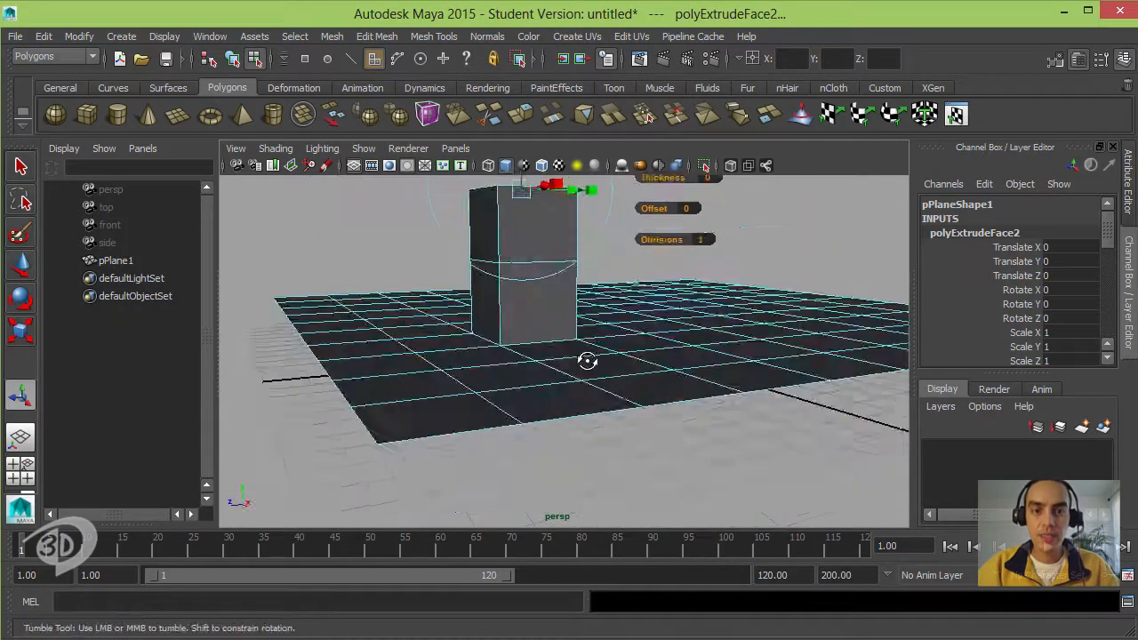
pyautogui.keyDown('alt'); pyautogui.moveTo(587, 358); pyautogui.dragTo(608, 431, button='middle'); pyautogui.keyUp('alt')
pyautogui.keyDown('alt'); pyautogui.moveTo(608, 430); pyautogui.dragTo(593, 354); pyautogui.keyUp('alt')
pyautogui.keyDown('alt'); pyautogui.moveTo(593, 355); pyautogui.dragTo(579, 394, button='middle'); pyautogui.keyUp('alt')
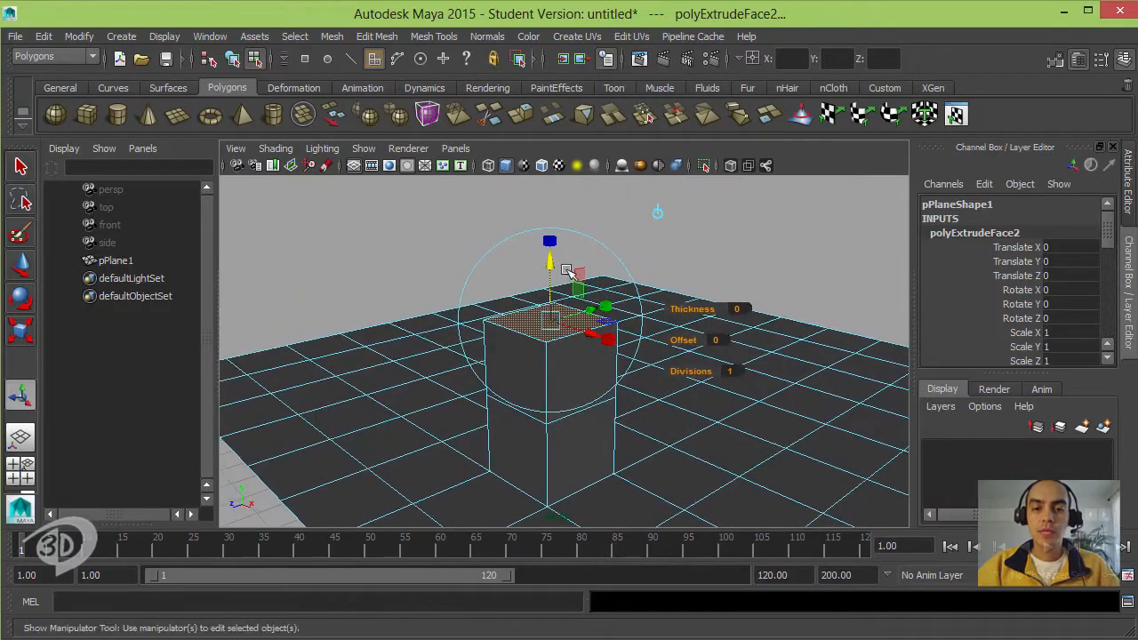
pyautogui.keyDown('alt'); pyautogui.moveTo(594, 349); pyautogui.dragTo(584, 399); pyautogui.keyUp('alt')
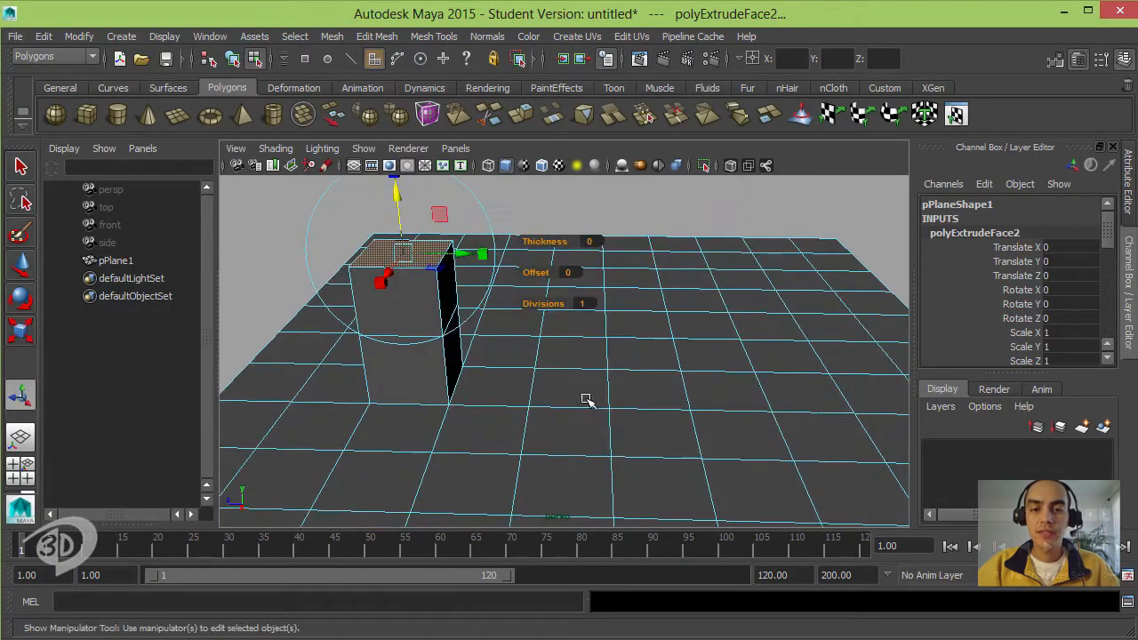
pyautogui.click(650, 391)
pyautogui.keyDown('shift'); pyautogui.click(729, 395); pyautogui.keyUp('shift')
pyautogui.keyDown('shift'); pyautogui.click(715, 438); pyautogui.keyUp('shift')
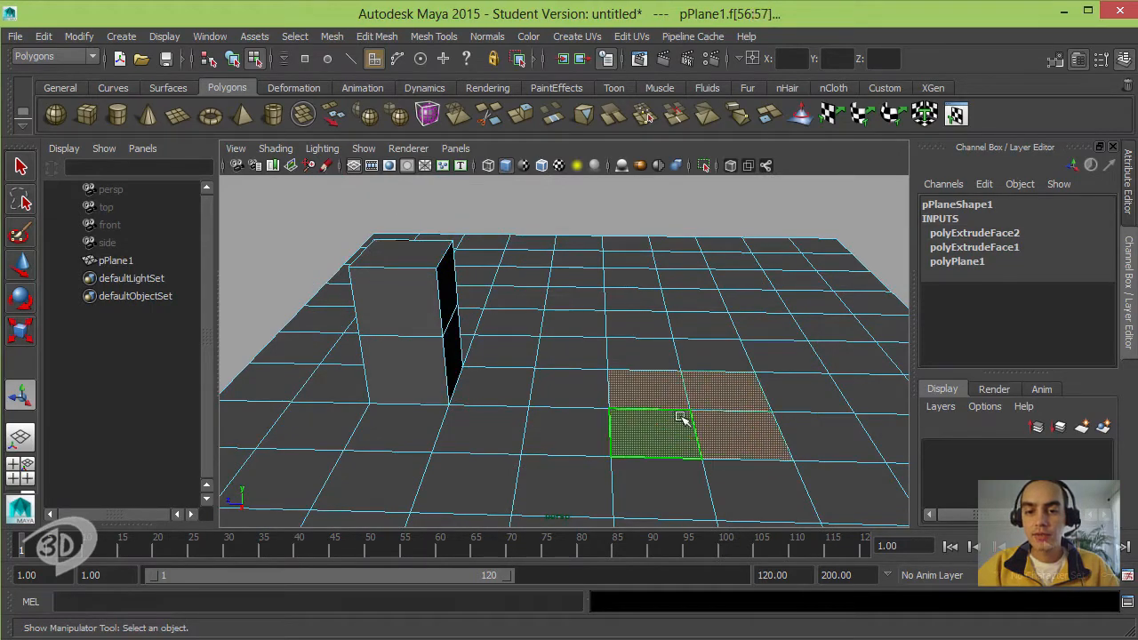
pyautogui.keyDown('shift'); pyautogui.click(612, 405); pyautogui.keyUp('shift')
pyautogui.moveTo(587, 377)
pyautogui.keyDown('alt'); pyautogui.mouseDown()
pyautogui.moveTo(521, 350)
pyautogui.moveTo(615, 380)
pyautogui.moveTo(604, 370)
pyautogui.mouseUp(); pyautogui.keyUp('alt')
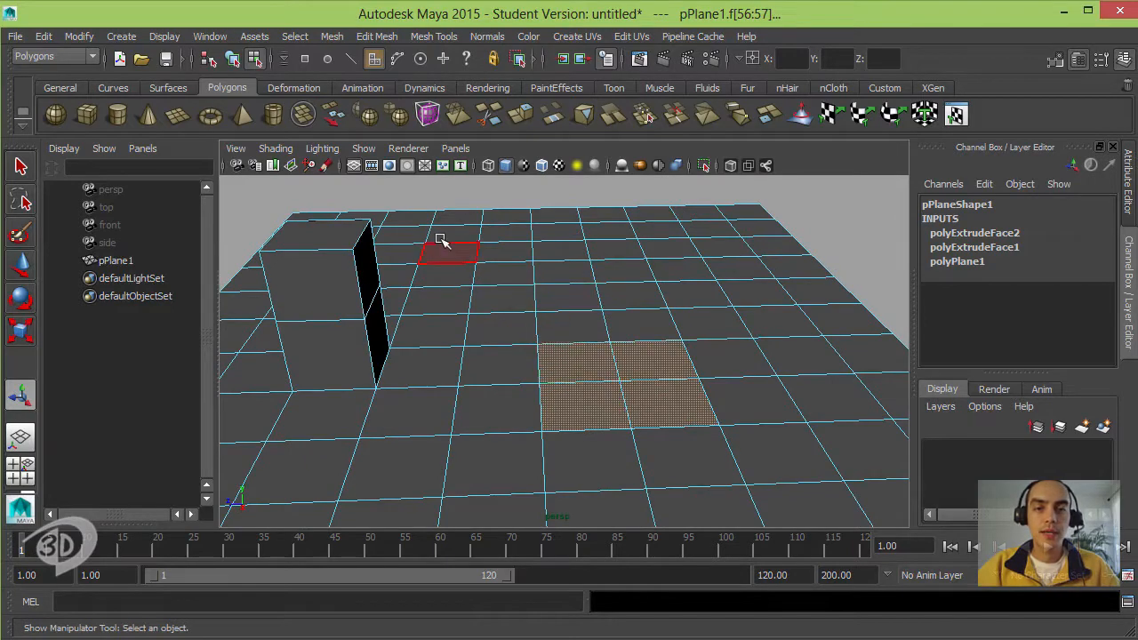
pyautogui.moveTo(377, 35)
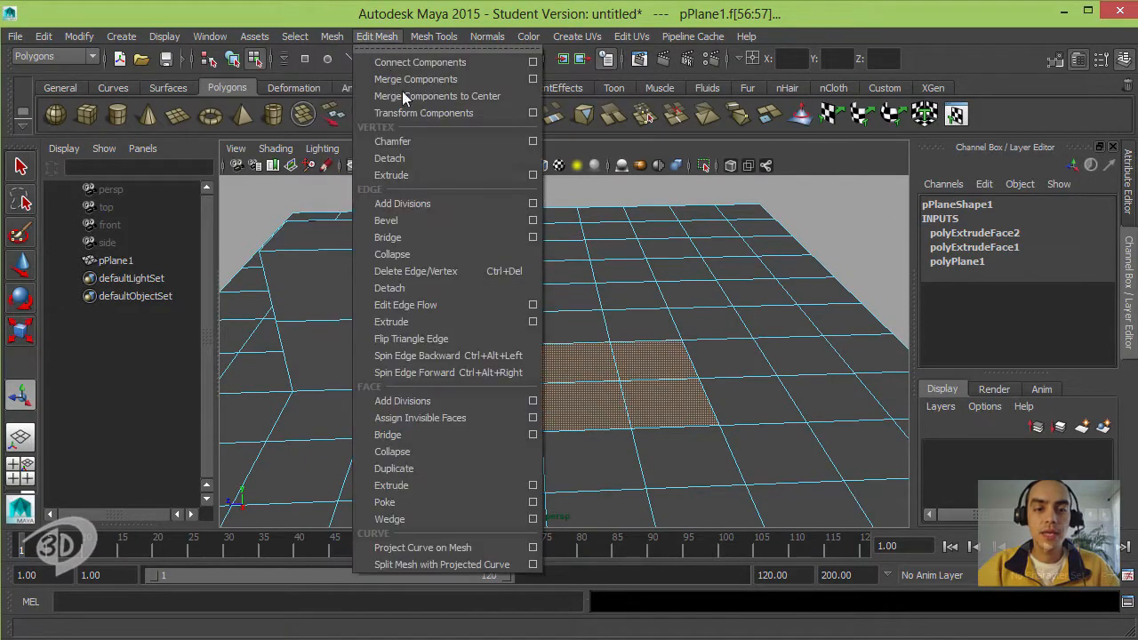
pyautogui.click(422, 485)
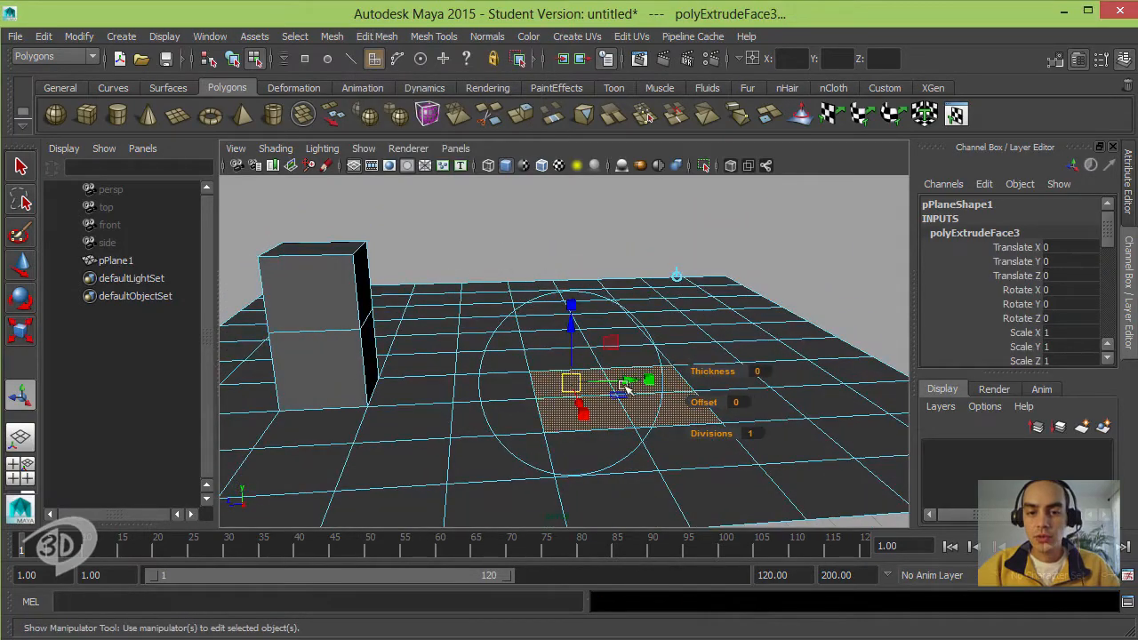
pyautogui.keyDown('alt'); pyautogui.moveTo(601, 409); pyautogui.dragTo(625, 421); pyautogui.keyUp('alt')
pyautogui.moveTo(569, 286); pyautogui.dragTo(580, 227)
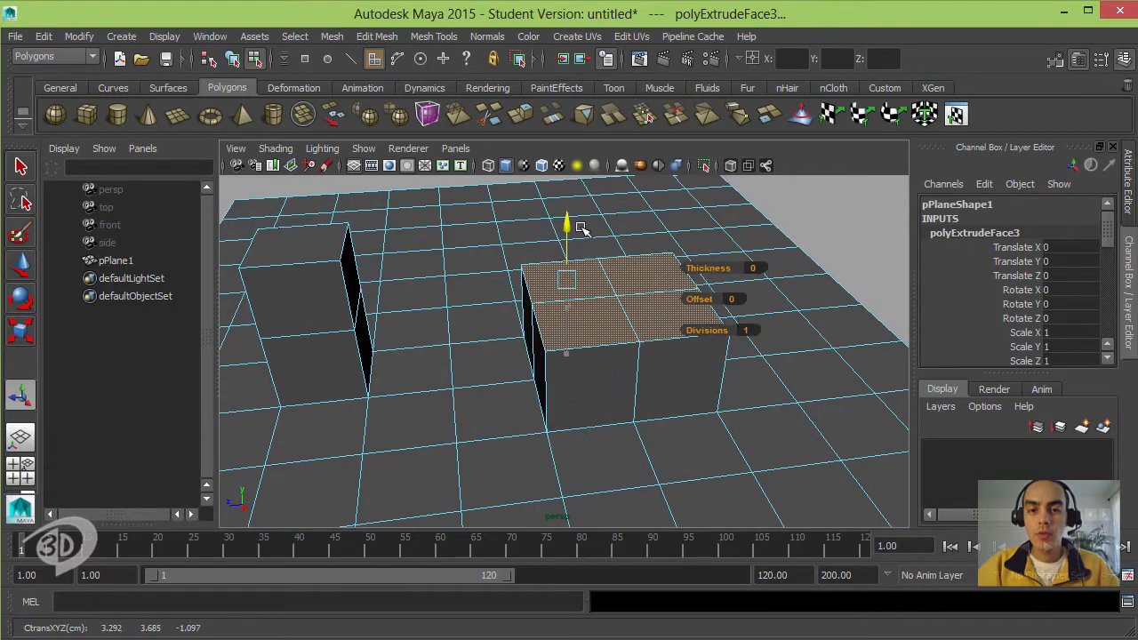
pyautogui.keyDown('alt'); pyautogui.moveTo(579, 243); pyautogui.dragTo(584, 333, button='middle'); pyautogui.keyUp('alt')
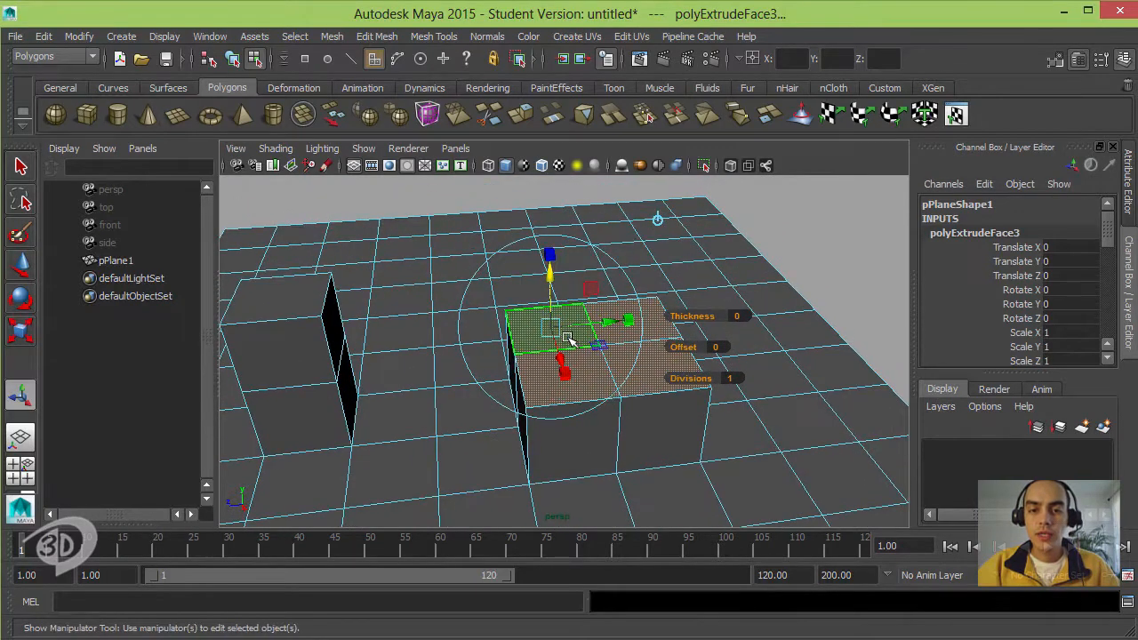
# - Shift the raised two-by-two face group sideways and scale it down uniformly to make a slanted, tapered block
pyautogui.keyDown('alt'); pyautogui.moveTo(601, 329); pyautogui.dragTo(628, 293); pyautogui.keyUp('alt')
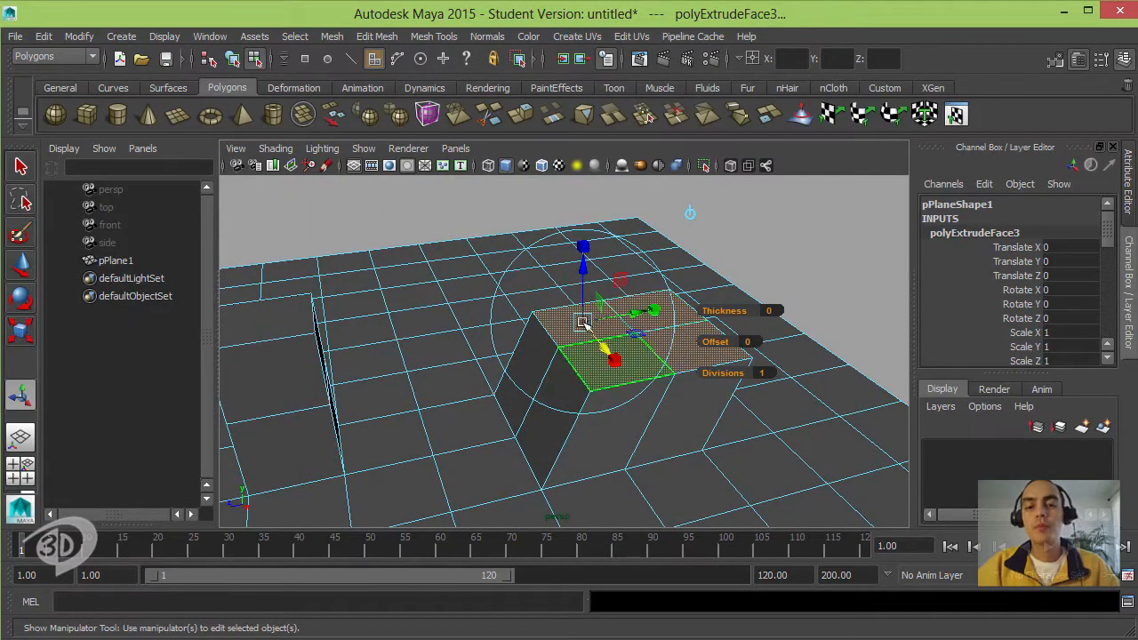
pyautogui.keyDown('alt'); pyautogui.moveTo(610, 327); pyautogui.dragTo(567, 324); pyautogui.keyUp('alt')
pyautogui.keyDown('alt'); pyautogui.moveTo(645, 373); pyautogui.dragTo(579, 396); pyautogui.keyUp('alt')
pyautogui.moveTo(593, 326); pyautogui.dragTo(602, 302)
pyautogui.click(549, 313)
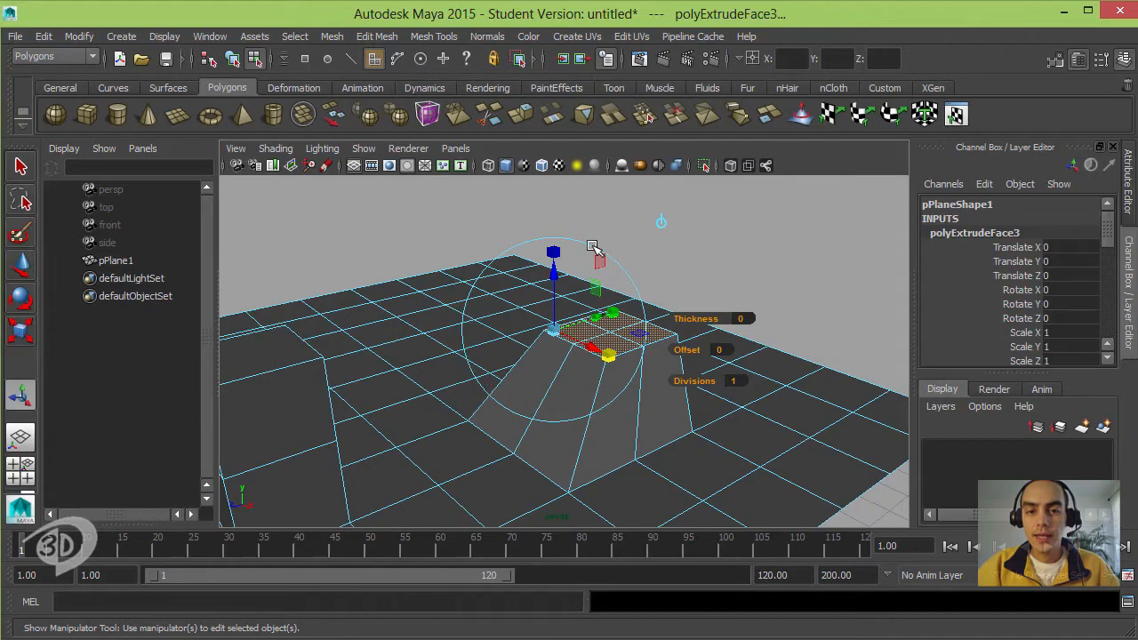
# - Tilt the tapered block's top faces about 27 degrees with the extrude manipulator's rotation handles
pyautogui.click(593, 247)
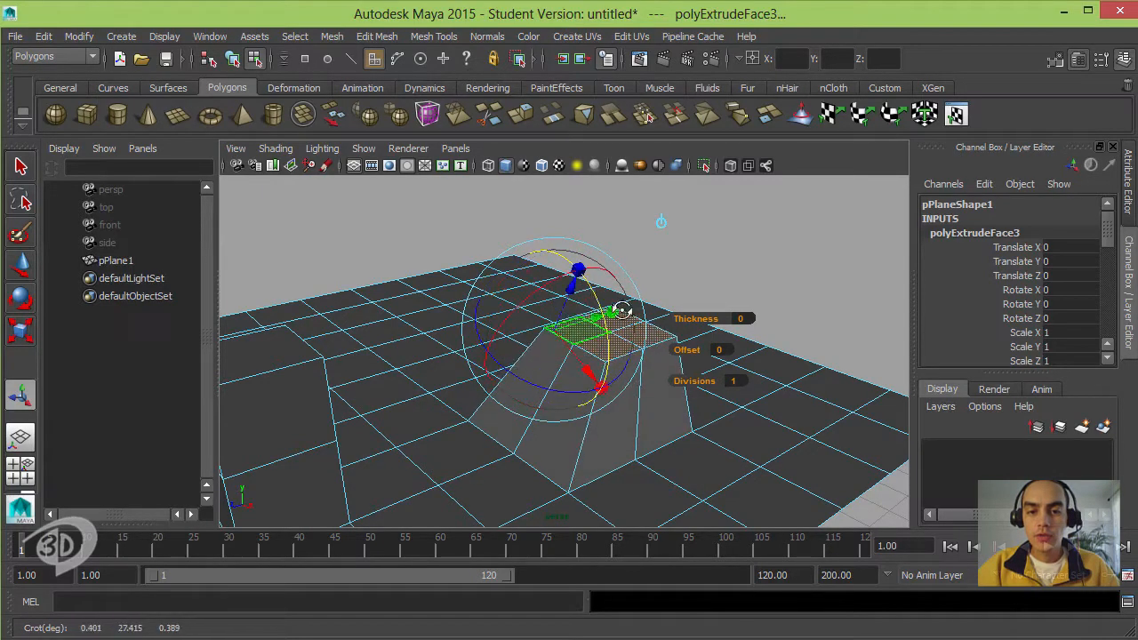
pyautogui.keyDown('alt'); pyautogui.moveTo(621, 310); pyautogui.dragTo(620, 284); pyautogui.keyUp('alt')
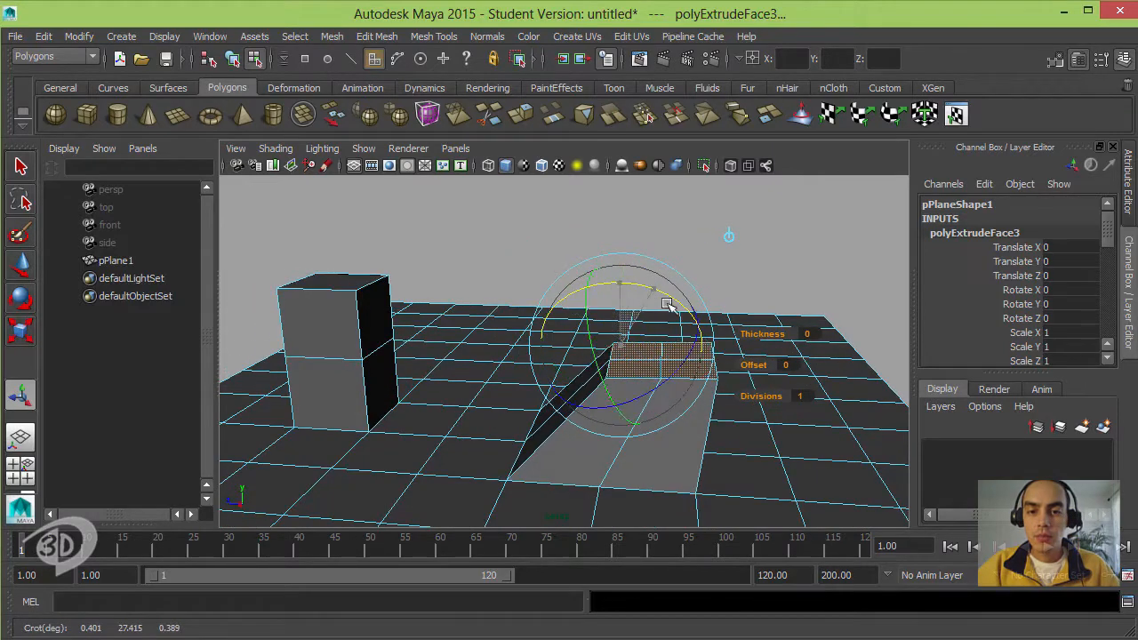
pyautogui.keyDown('alt'); pyautogui.moveTo(598, 296); pyautogui.dragTo(495, 290); pyautogui.keyUp('alt')
# - Select a single plane face between the tapered block and the plane's corner and extrude it with a thickness of about 2.6
pyautogui.click(694, 372)
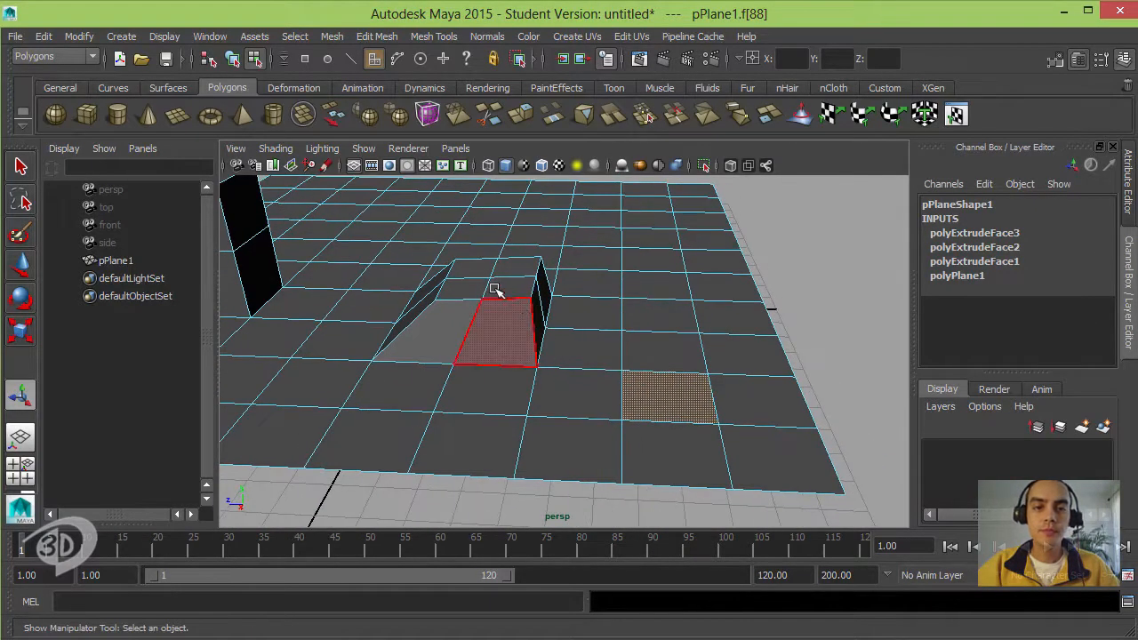
pyautogui.click(525, 119)
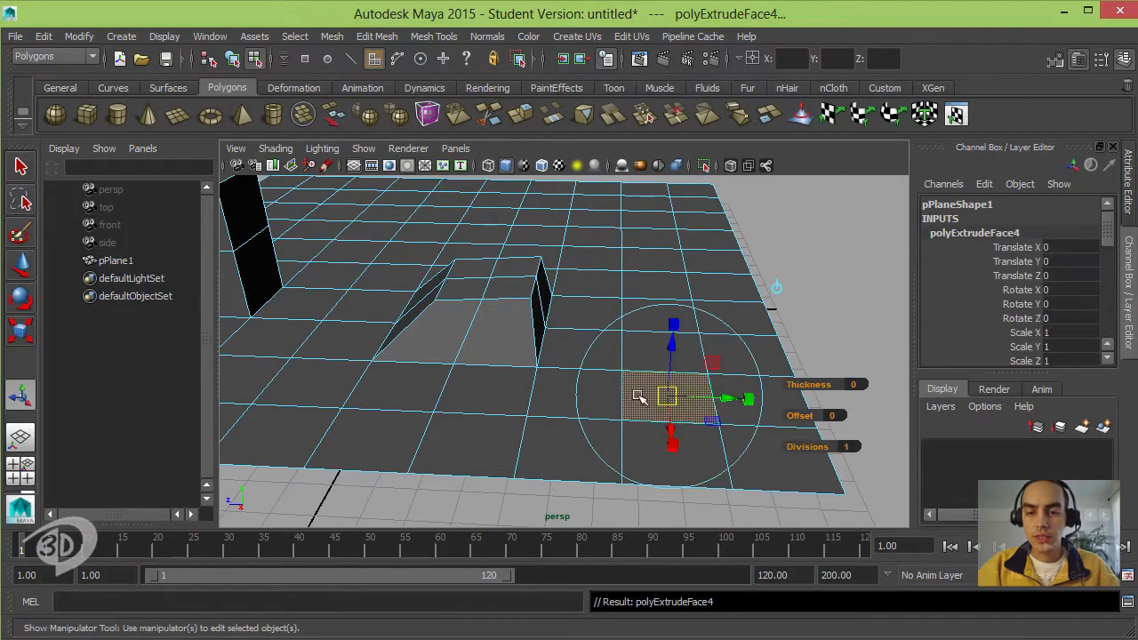
pyautogui.keyDown('alt'); pyautogui.moveTo(662, 395); pyautogui.dragTo(749, 387); pyautogui.keyUp('alt')
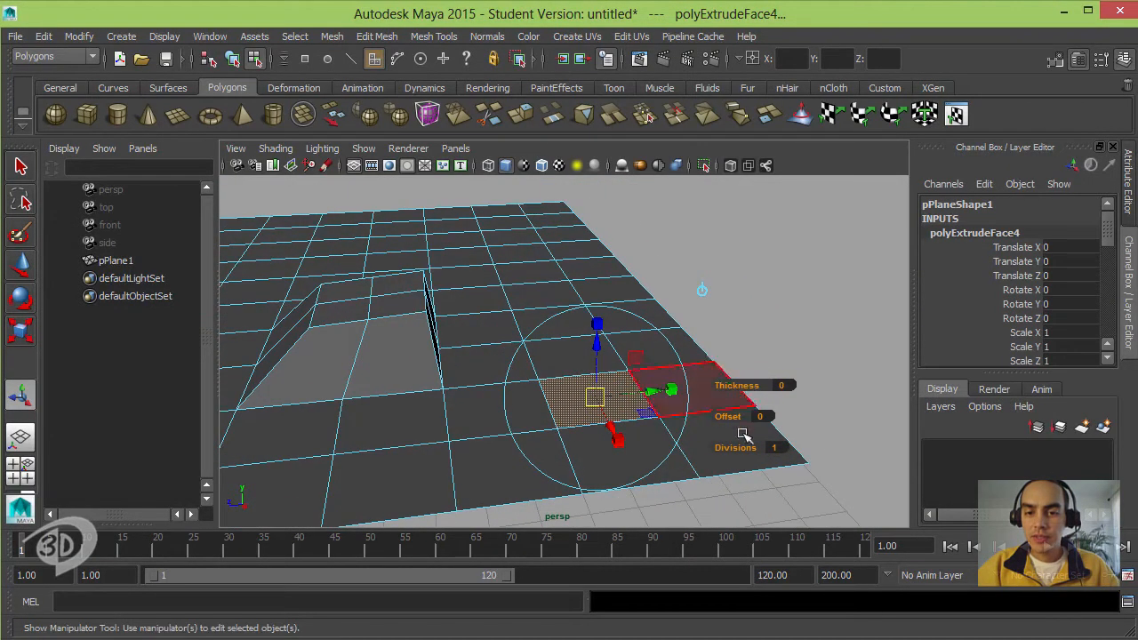
pyautogui.keyDown('alt'); pyautogui.moveTo(624, 398); pyautogui.dragTo(569, 406, button='middle'); pyautogui.keyUp('alt')
pyautogui.moveTo(569, 406)
pyautogui.keyDown('alt'); pyautogui.mouseDown()
pyautogui.moveTo(621, 383)
pyautogui.moveTo(600, 410)
pyautogui.moveTo(563, 426)
pyautogui.moveTo(587, 418)
pyautogui.mouseUp(); pyautogui.keyUp('alt')
pyautogui.moveTo(702, 357); pyautogui.dragTo(727, 356)
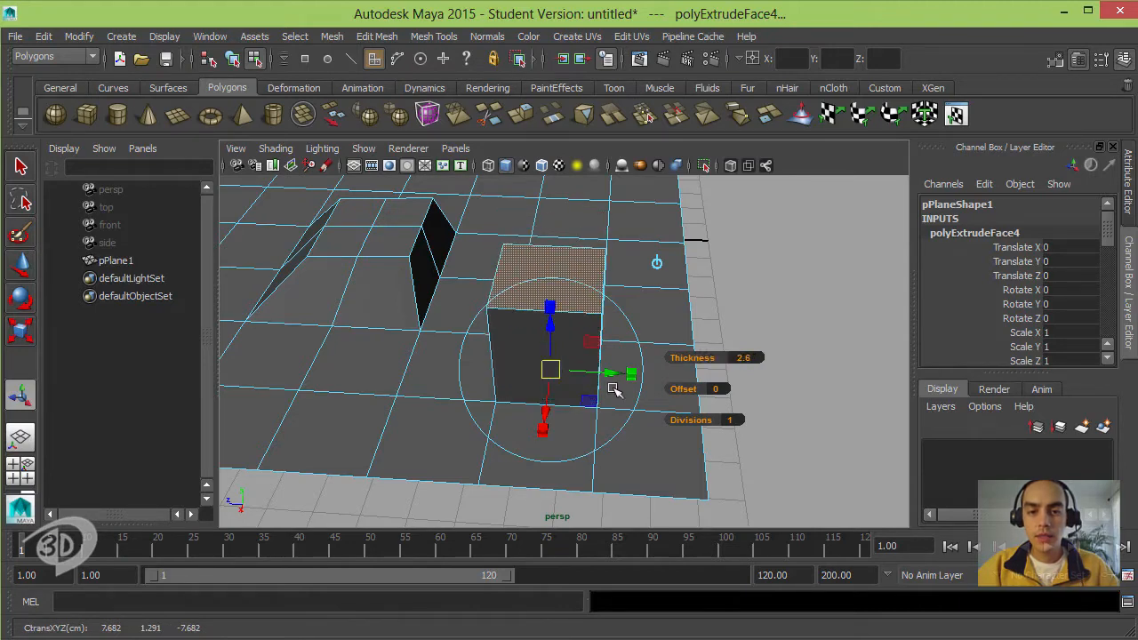
# - Set the single-face extrusion's Thickness to exactly 2
pyautogui.keyDown('alt'); pyautogui.moveTo(614, 388); pyautogui.dragTo(705, 353); pyautogui.keyUp('alt')
pyautogui.moveTo(660, 416); pyautogui.dragTo(685, 424)
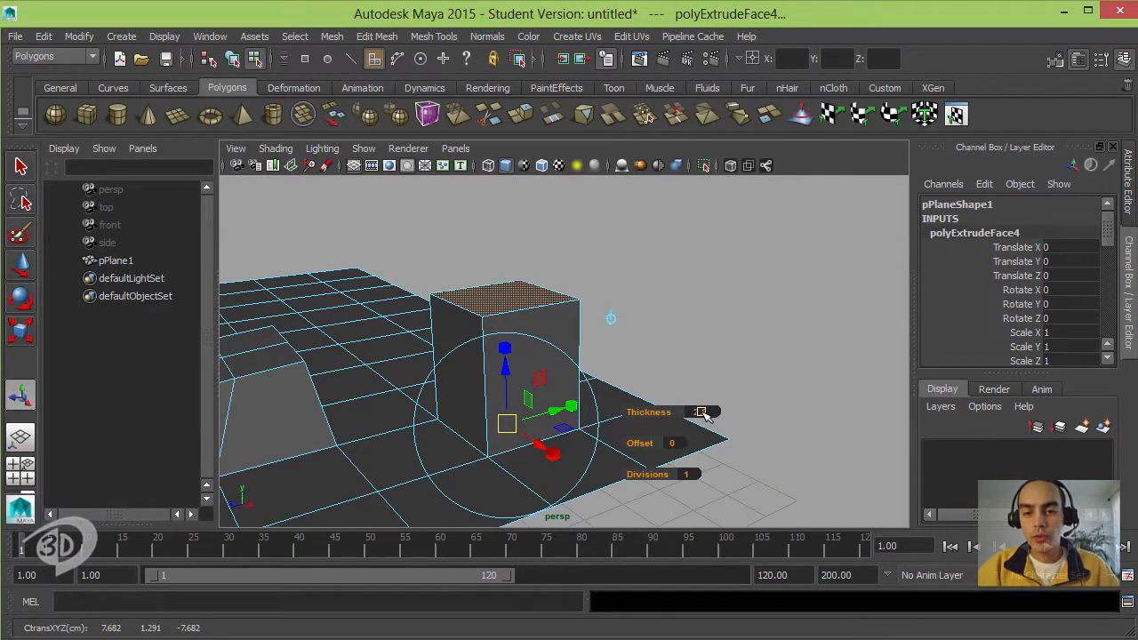
pyautogui.click(701, 412)
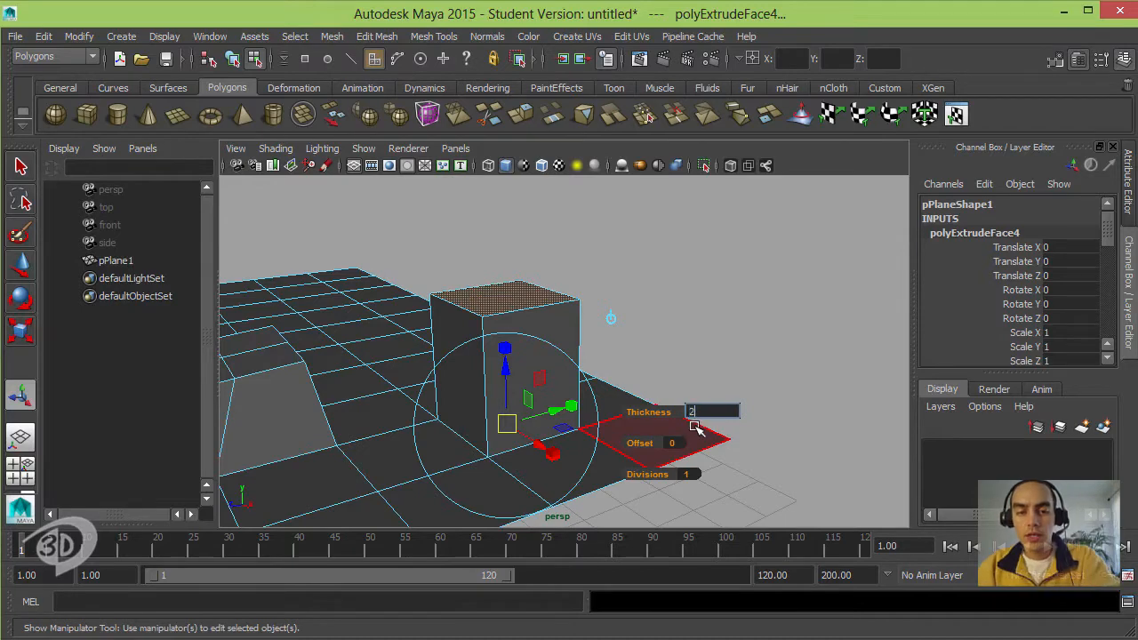
pyautogui.press('Return')
# - Taper the single-face extrusion with an Offset of 0.9 and split it into 5 Divisions
pyautogui.keyDown('alt'); pyautogui.moveTo(642, 386); pyautogui.dragTo(716, 422); pyautogui.keyUp('alt')
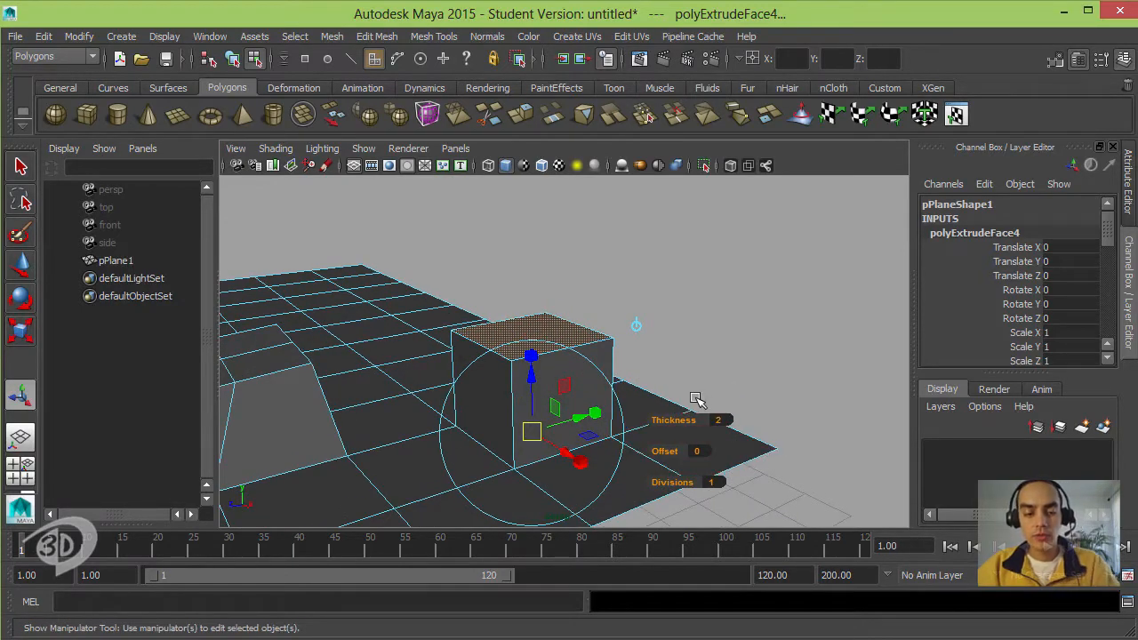
pyautogui.moveTo(665, 450); pyautogui.dragTo(674, 451)
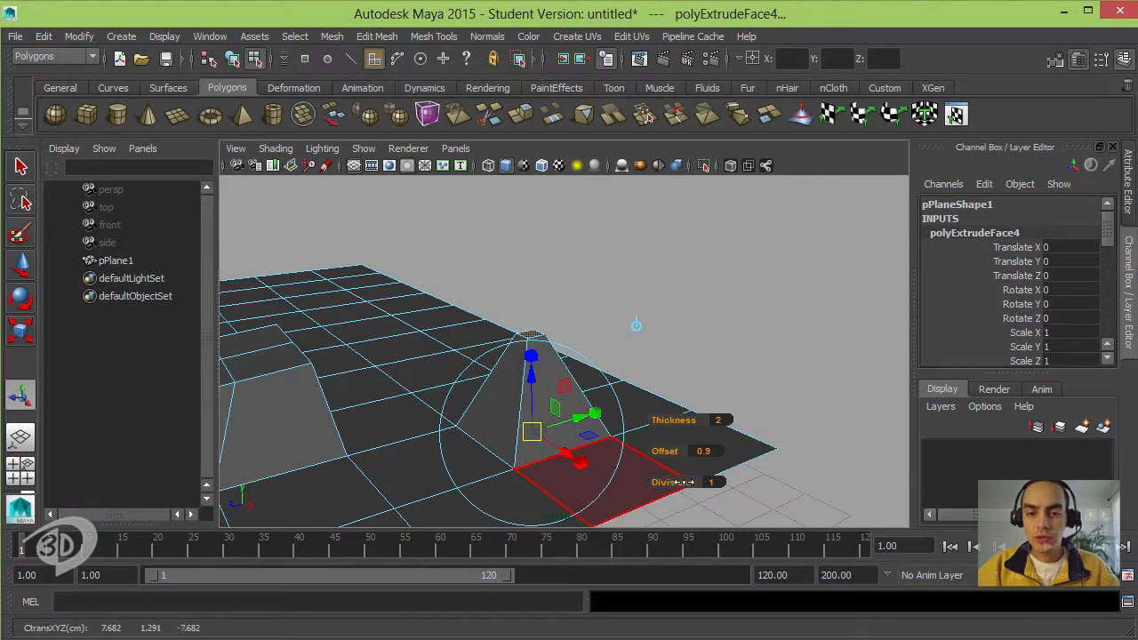
pyautogui.moveTo(719, 480); pyautogui.dragTo(712, 481)
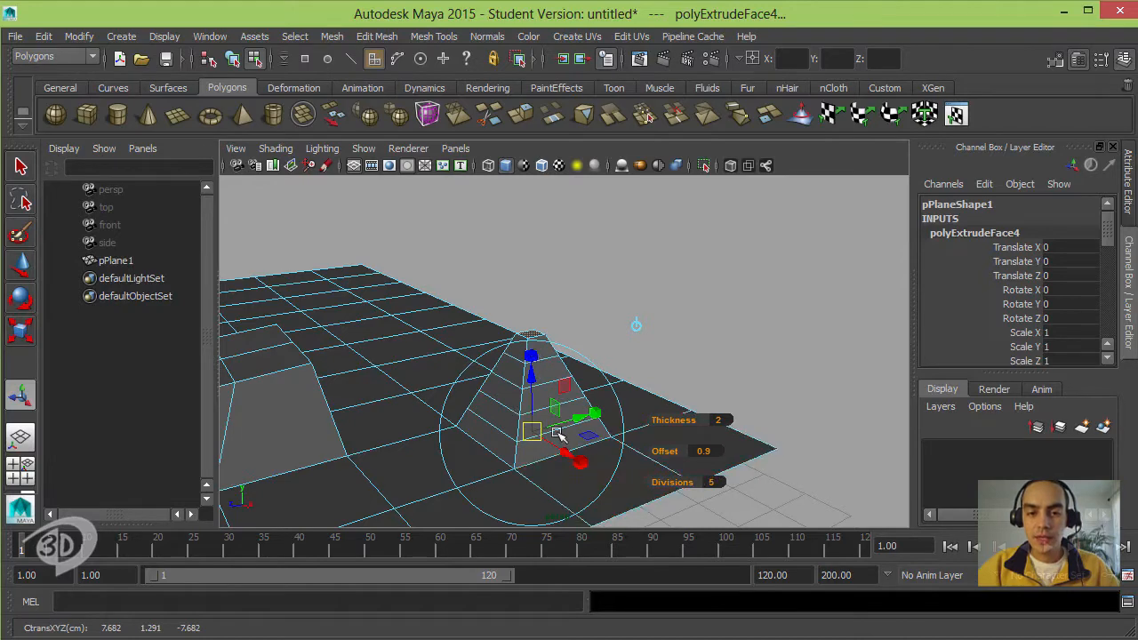
pyautogui.keyDown('alt'); pyautogui.moveTo(578, 394); pyautogui.dragTo(669, 366, button='middle'); pyautogui.keyUp('alt')
pyautogui.keyDown('alt'); pyautogui.moveTo(668, 366); pyautogui.dragTo(560, 298); pyautogui.keyUp('alt')
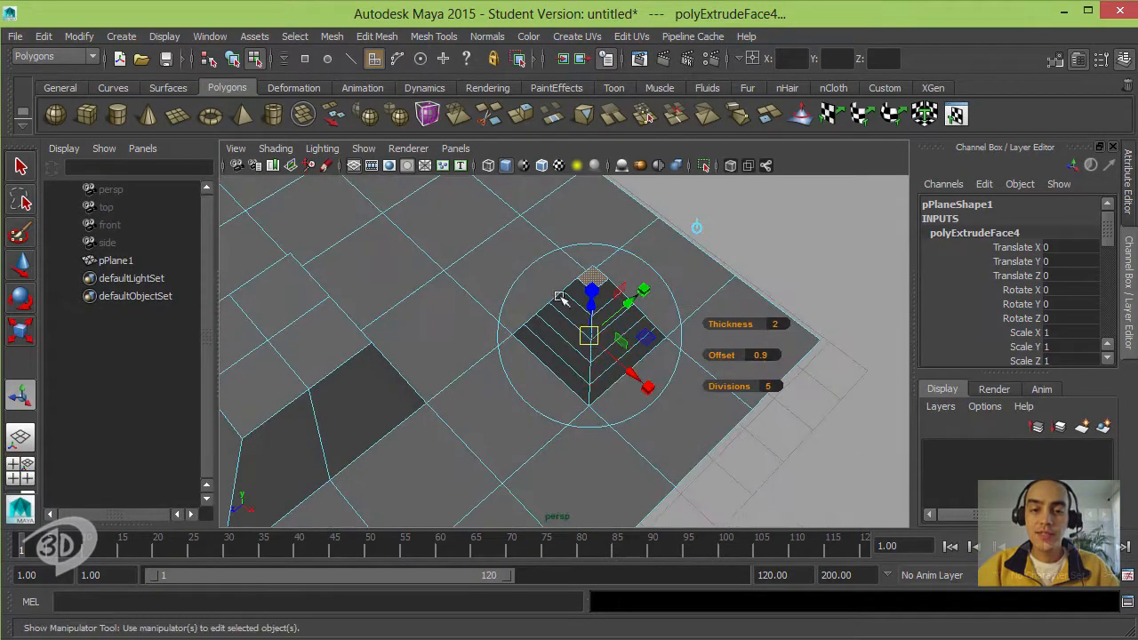
# - Select another single face near the stepped pyramid, extrude it slightly upward and scale its top down uniformly
pyautogui.keyDown('alt'); pyautogui.moveTo(625, 378); pyautogui.dragTo(585, 329); pyautogui.keyUp('alt')
pyautogui.keyDown('alt'); pyautogui.moveTo(585, 329); pyautogui.dragTo(622, 260, button='middle'); pyautogui.keyUp('alt')
pyautogui.keyDown('alt'); pyautogui.moveTo(589, 333); pyautogui.dragTo(590, 335); pyautogui.keyUp('alt')
pyautogui.keyDown('alt'); pyautogui.moveTo(567, 378); pyautogui.dragTo(545, 514, button='middle'); pyautogui.keyUp('alt')
pyautogui.click(562, 330)
pyautogui.keyDown('alt'); pyautogui.moveTo(569, 399); pyautogui.dragTo(617, 401); pyautogui.keyUp('alt')
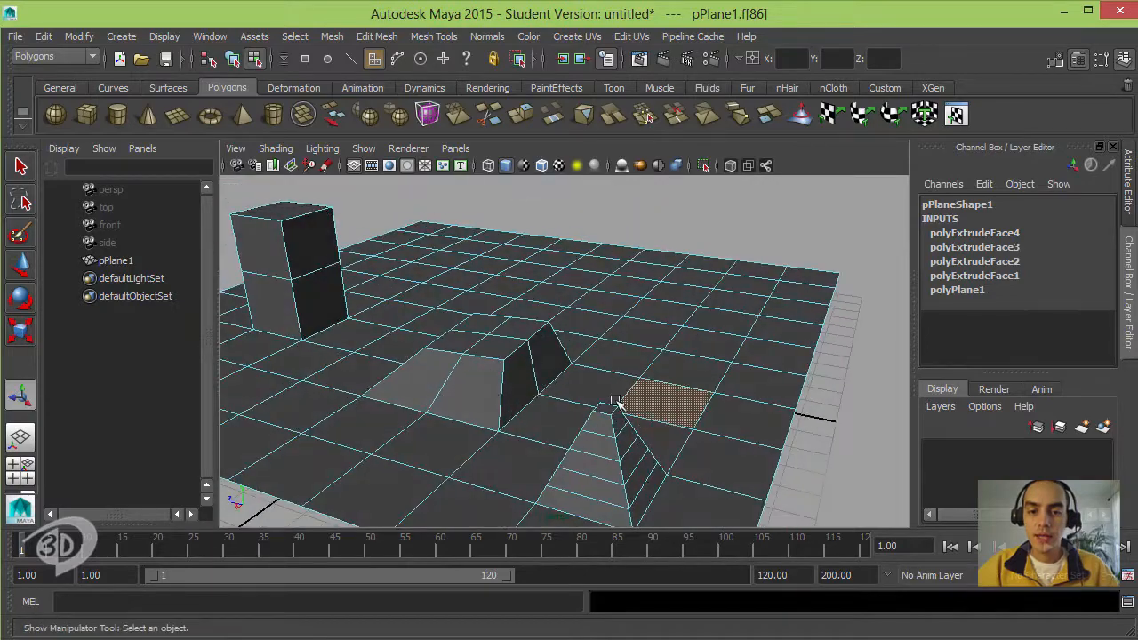
pyautogui.keyDown('alt'); pyautogui.moveTo(617, 401); pyautogui.dragTo(531, 358, button='middle'); pyautogui.keyUp('alt')
pyautogui.moveTo(531, 359)
pyautogui.keyDown('alt'); pyautogui.mouseDown()
pyautogui.moveTo(507, 385)
pyautogui.moveTo(520, 355)
pyautogui.mouseUp(); pyautogui.keyUp('alt')
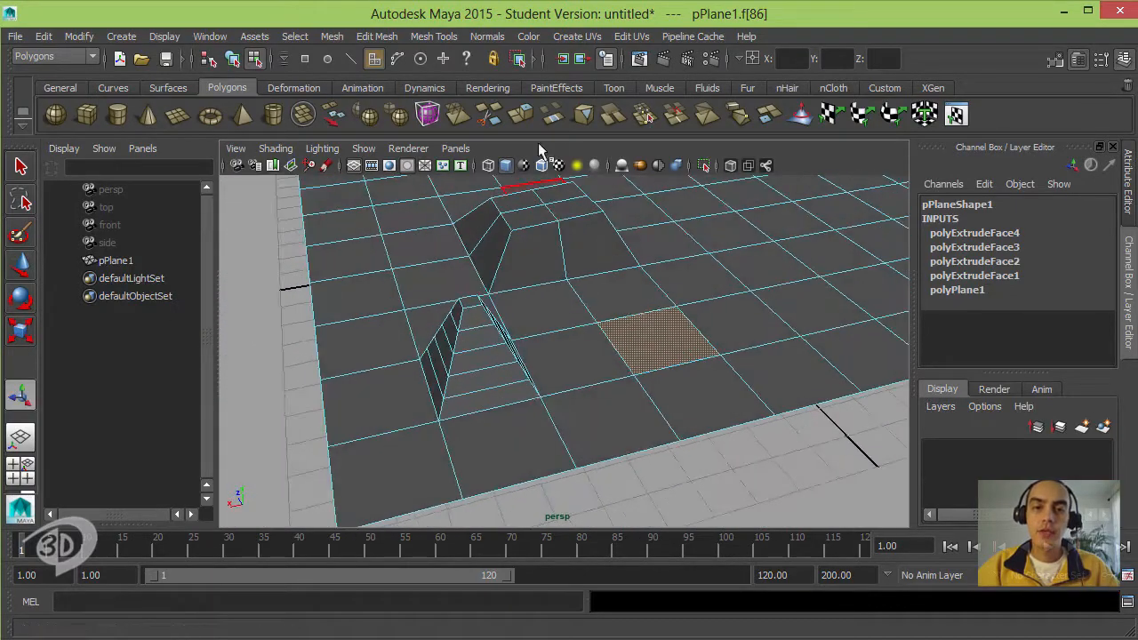
pyautogui.keyDown('alt'); pyautogui.moveTo(650, 358); pyautogui.dragTo(654, 285); pyautogui.keyUp('alt')
pyautogui.click(656, 260)
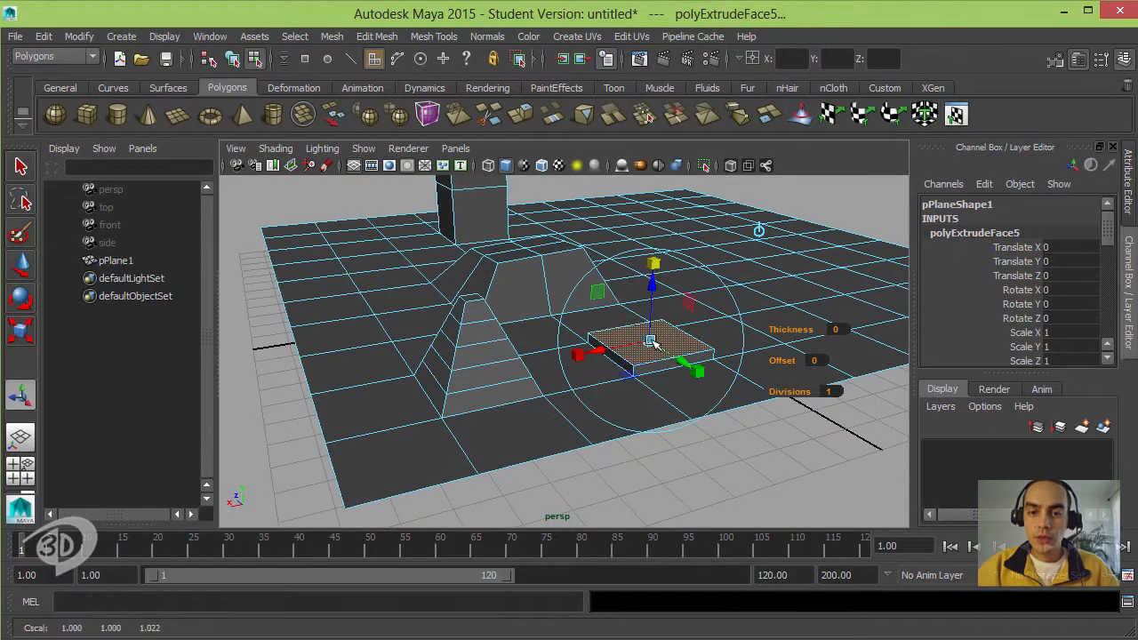
pyautogui.moveTo(651, 341); pyautogui.dragTo(650, 333)
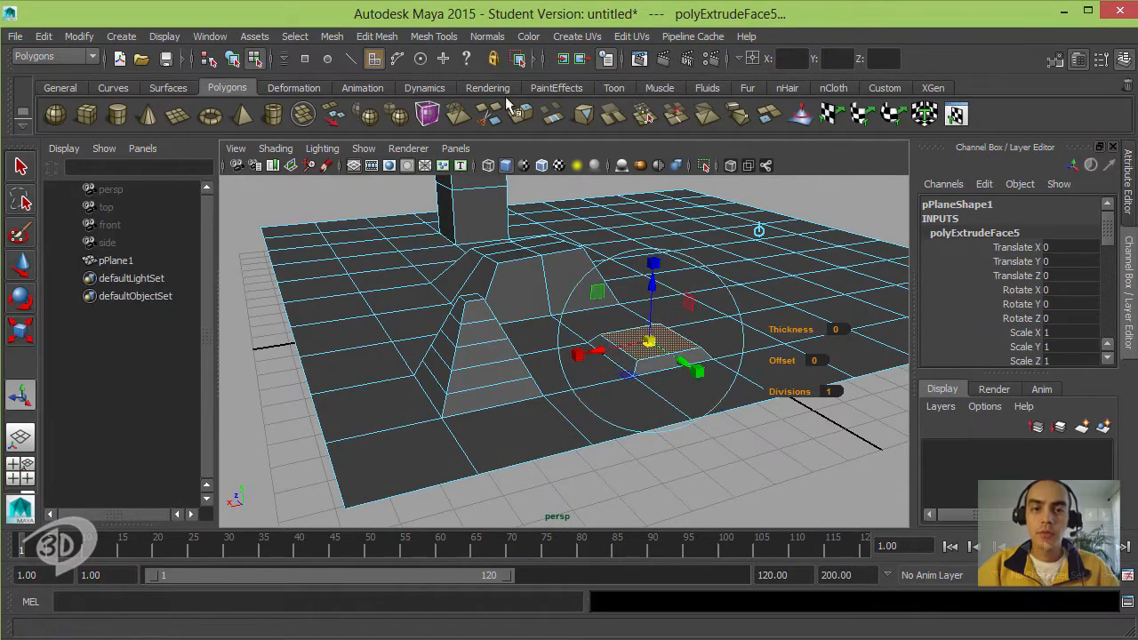
# - Extrude the low block's top face upward again and scale the new top uniformly to 0.65
pyautogui.click(521, 117)
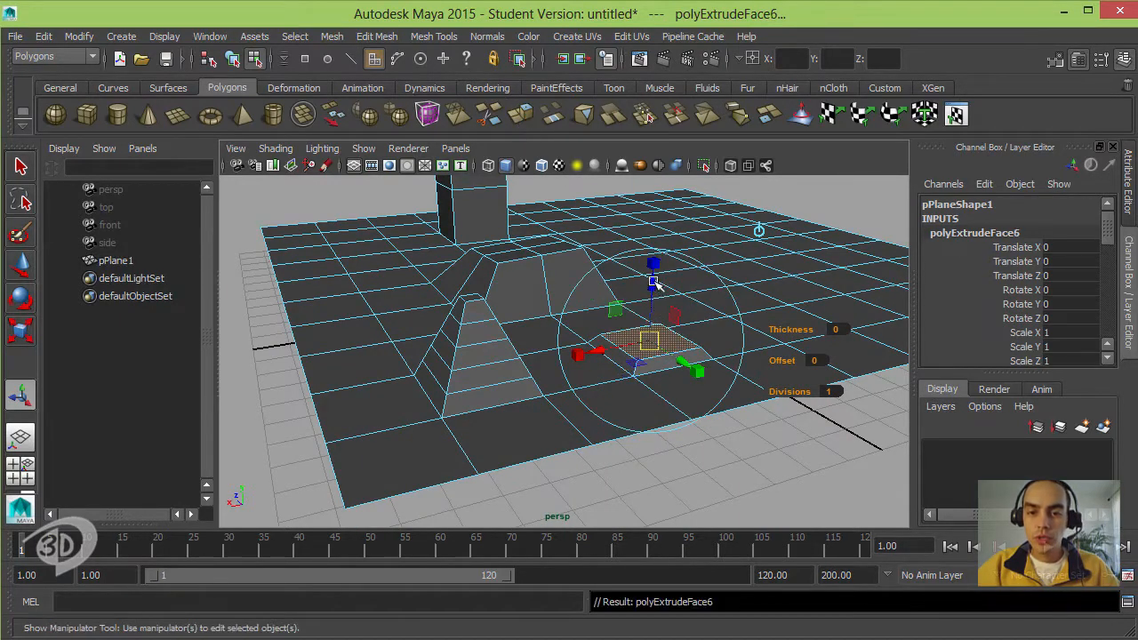
pyautogui.moveTo(655, 282); pyautogui.dragTo(660, 240)
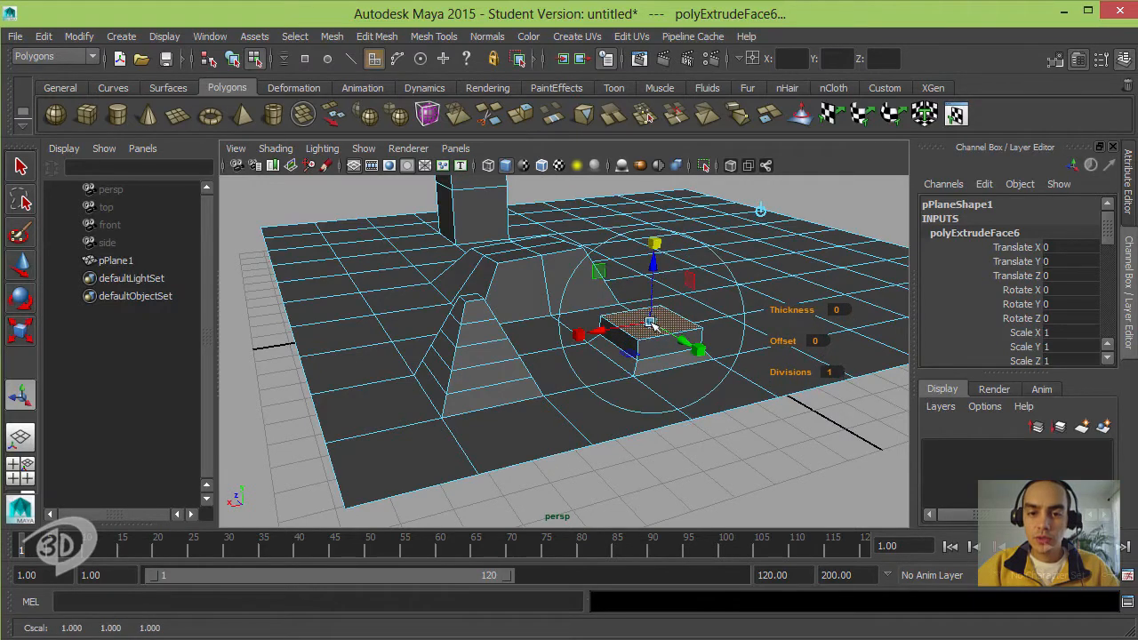
pyautogui.moveTo(654, 325); pyautogui.dragTo(629, 329)
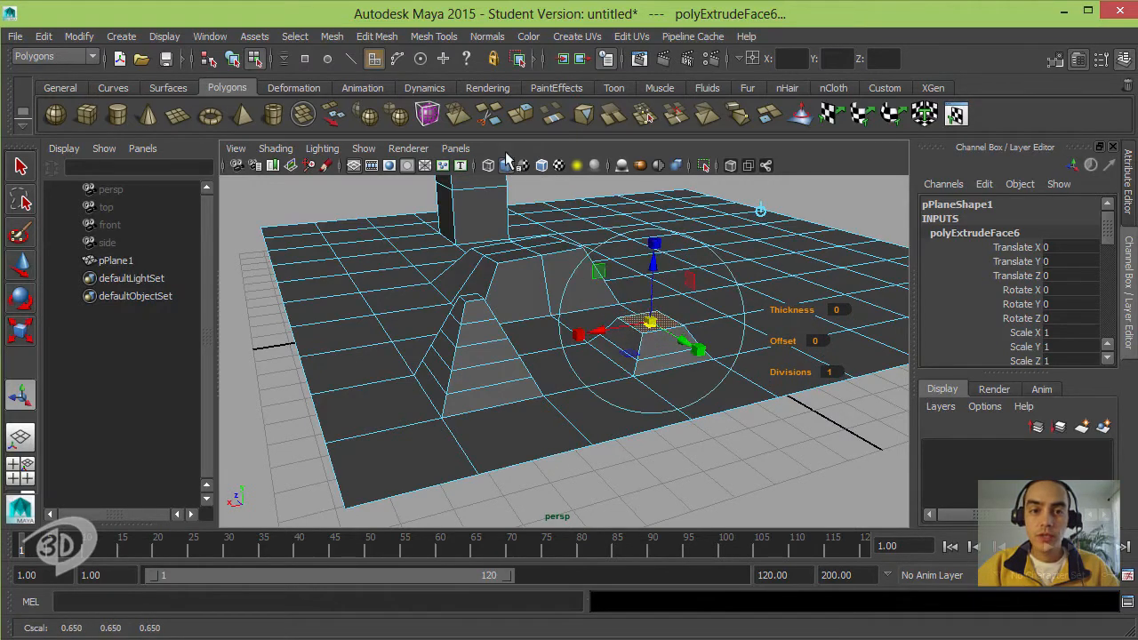
# - Extrude a third segment upward from the narrowed top face and scale its top uniformly to about 0.633
pyautogui.click(521, 117)
pyautogui.moveTo(654, 260); pyautogui.dragTo(658, 233)
pyautogui.press('t')
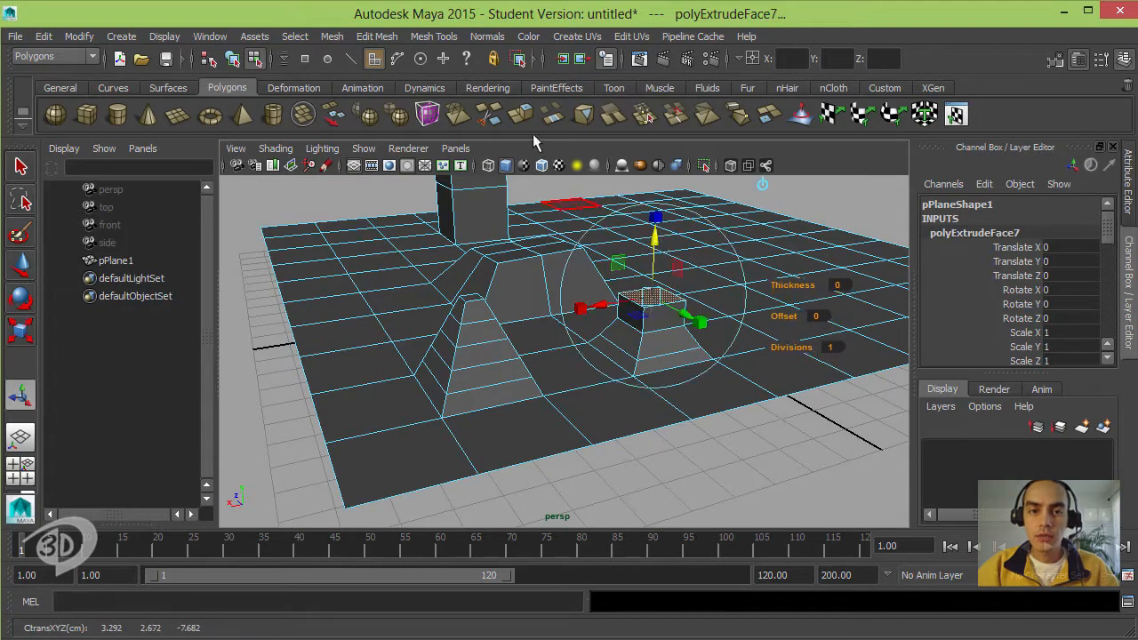
pyautogui.click(657, 217)
pyautogui.moveTo(631, 298); pyautogui.dragTo(629, 298)
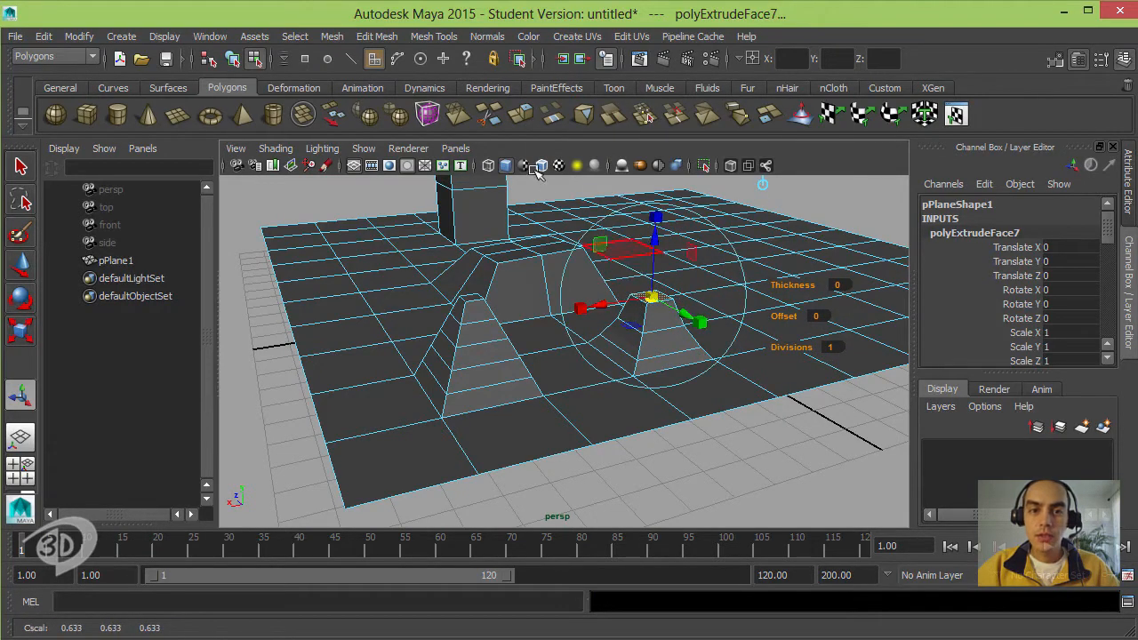
# - Extrude two more segments upward from the spire's top face, keeping the first straight and narrowing the last
pyautogui.moveTo(656, 242); pyautogui.dragTo(657, 215)
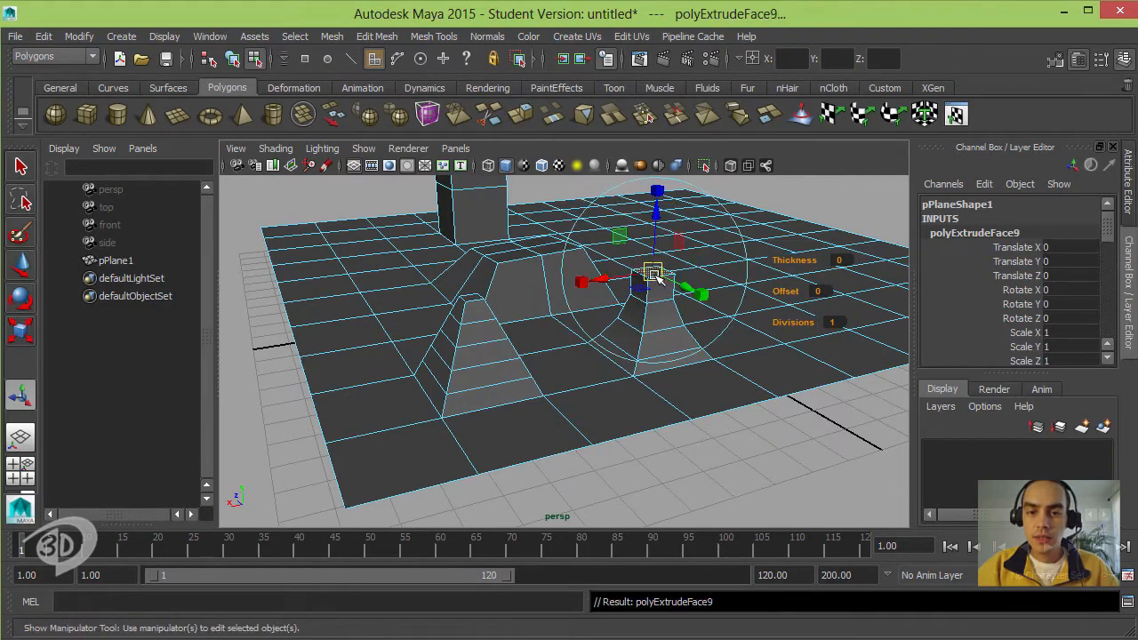
pyautogui.moveTo(656, 276); pyautogui.dragTo(645, 249)
pyautogui.press('r')
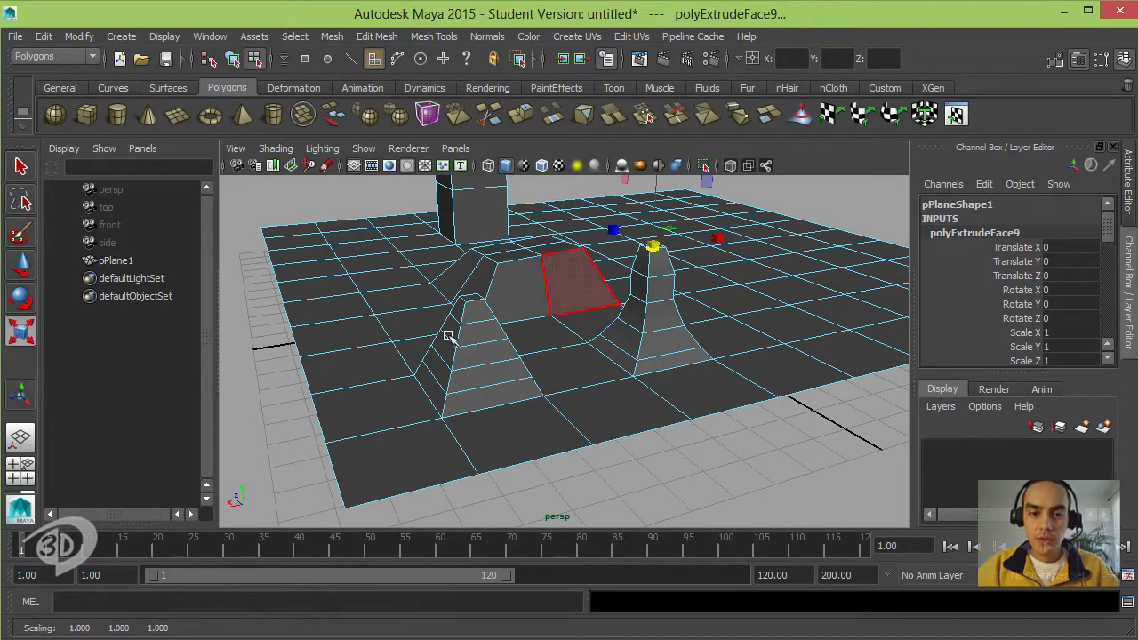
# - Examine the column, tapered block, pyramid and spire from several sides and from beneath the plane
pyautogui.keyDown('alt'); pyautogui.moveTo(604, 302); pyautogui.dragTo(649, 345); pyautogui.keyUp('alt')
pyautogui.keyDown('alt'); pyautogui.moveTo(563, 374); pyautogui.dragTo(707, 307); pyautogui.keyUp('alt')
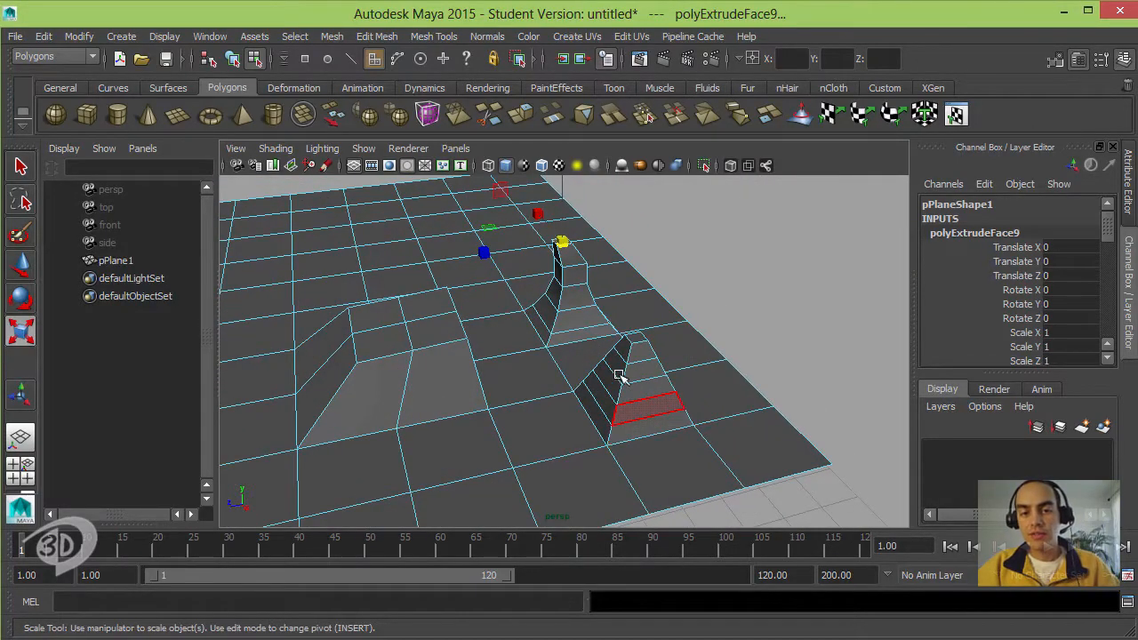
pyautogui.moveTo(682, 360)
pyautogui.keyDown('alt'); pyautogui.mouseDown()
pyautogui.moveTo(582, 350)
pyautogui.moveTo(660, 365)
pyautogui.mouseUp(); pyautogui.keyUp('alt')
pyautogui.scroll(-3, 661, 365)
pyautogui.keyDown('alt'); pyautogui.moveTo(661, 365); pyautogui.dragTo(715, 358, button='middle'); pyautogui.keyUp('alt')
pyautogui.moveTo(715, 357)
pyautogui.keyDown('alt'); pyautogui.mouseDown()
pyautogui.moveTo(724, 371)
pyautogui.moveTo(711, 355)
pyautogui.moveTo(693, 359)
pyautogui.mouseUp(); pyautogui.keyUp('alt')
pyautogui.keyDown('alt'); pyautogui.moveTo(694, 358); pyautogui.dragTo(746, 352, button='right'); pyautogui.keyUp('alt')
pyautogui.keyDown('alt'); pyautogui.moveTo(746, 352); pyautogui.dragTo(592, 334); pyautogui.keyUp('alt')
pyautogui.keyDown('alt'); pyautogui.moveTo(747, 367); pyautogui.dragTo(520, 325); pyautogui.keyUp('alt')
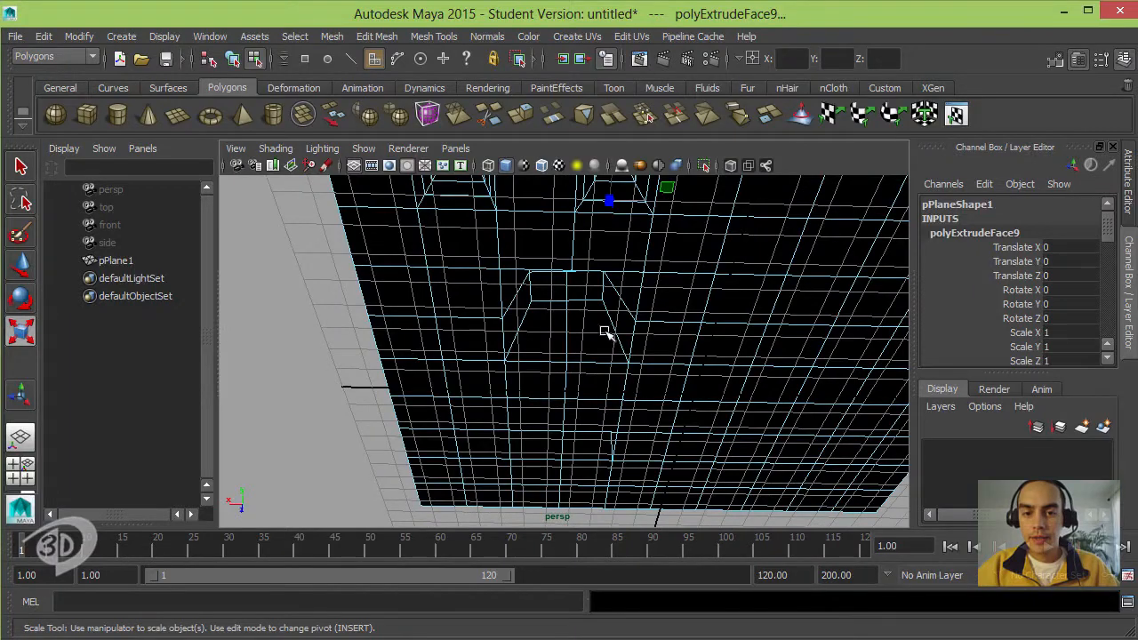
pyautogui.keyDown('alt'); pyautogui.moveTo(604, 332); pyautogui.dragTo(637, 414); pyautogui.keyUp('alt')
pyautogui.keyDown('alt'); pyautogui.moveTo(637, 414); pyautogui.dragTo(613, 399, button='right'); pyautogui.keyUp('alt')
pyautogui.keyDown('alt'); pyautogui.moveTo(603, 392); pyautogui.dragTo(616, 392, button='middle'); pyautogui.keyUp('alt')
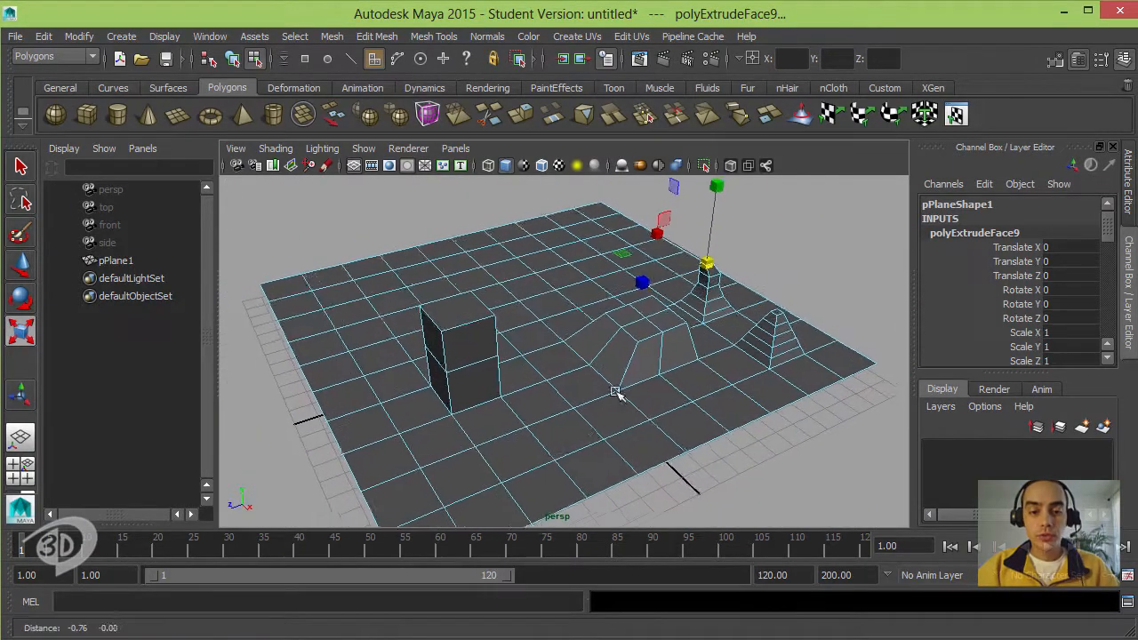
pyautogui.keyDown('alt'); pyautogui.moveTo(615, 392); pyautogui.dragTo(631, 403); pyautogui.keyUp('alt')
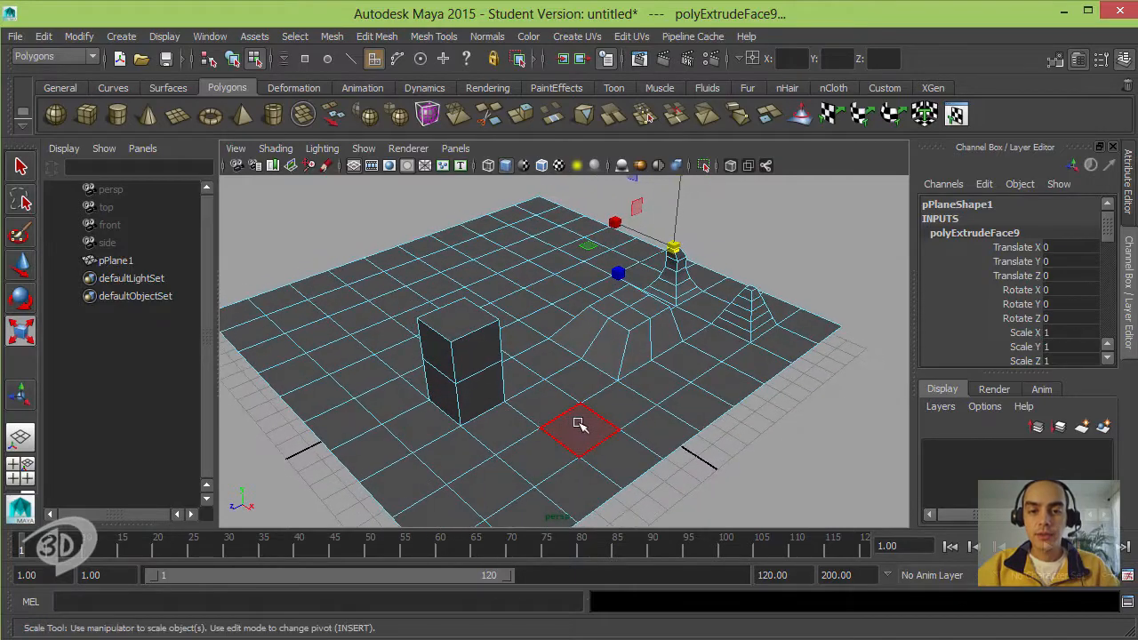
pyautogui.keyDown('alt'); pyautogui.moveTo(557, 388); pyautogui.dragTo(592, 397, button='middle'); pyautogui.keyUp('alt')
pyautogui.keyDown('alt'); pyautogui.moveTo(592, 396); pyautogui.dragTo(637, 389, button='right'); pyautogui.keyUp('alt')
pyautogui.keyDown('alt'); pyautogui.moveTo(637, 389); pyautogui.dragTo(652, 388); pyautogui.keyUp('alt')
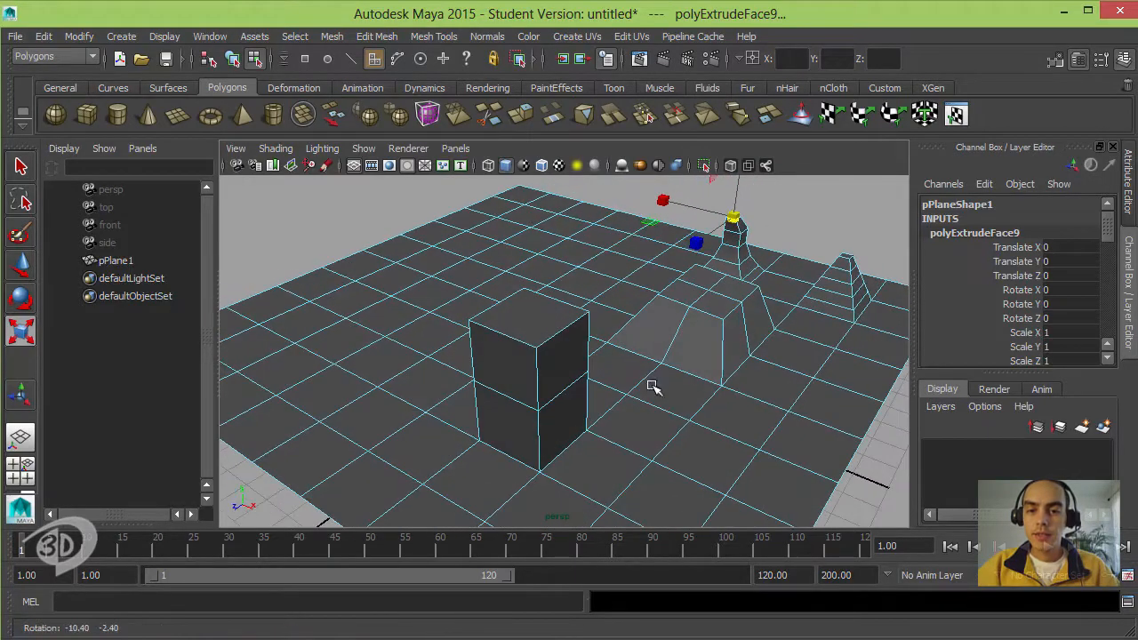
pyautogui.keyDown('alt'); pyautogui.moveTo(621, 398); pyautogui.dragTo(607, 395, button='middle'); pyautogui.keyUp('alt')
pyautogui.keyDown('alt'); pyautogui.moveTo(607, 396); pyautogui.dragTo(582, 386); pyautogui.keyUp('alt')
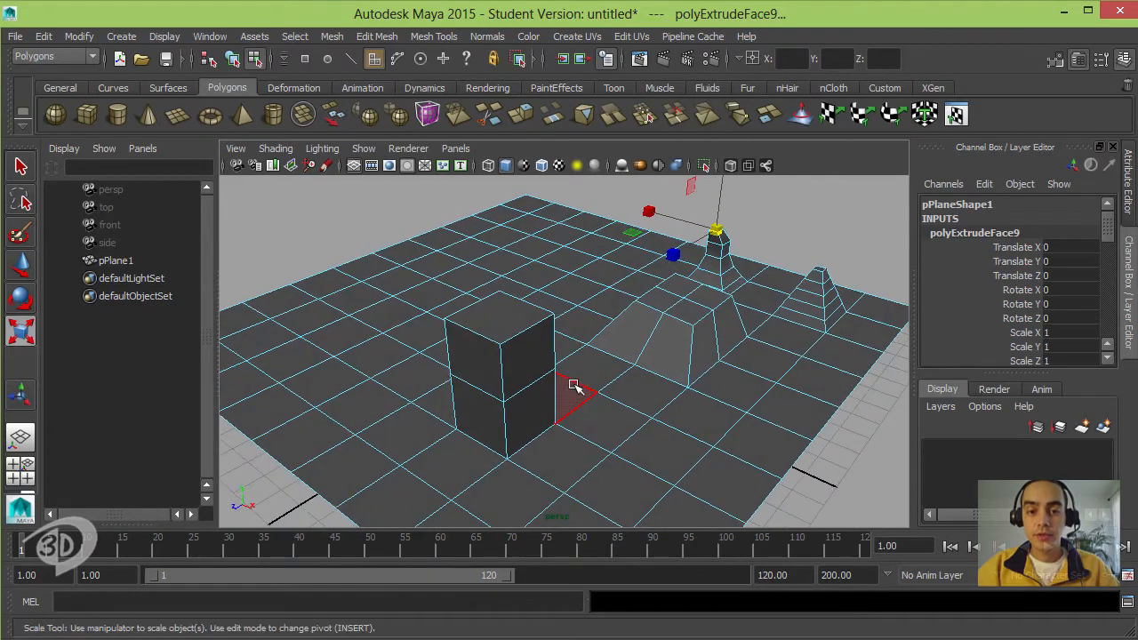
# - Extrude a single plane edge beside the column upward into a vertical flap
pyautogui.moveTo(574, 389); pyautogui.dragTo(516, 280, button='right')
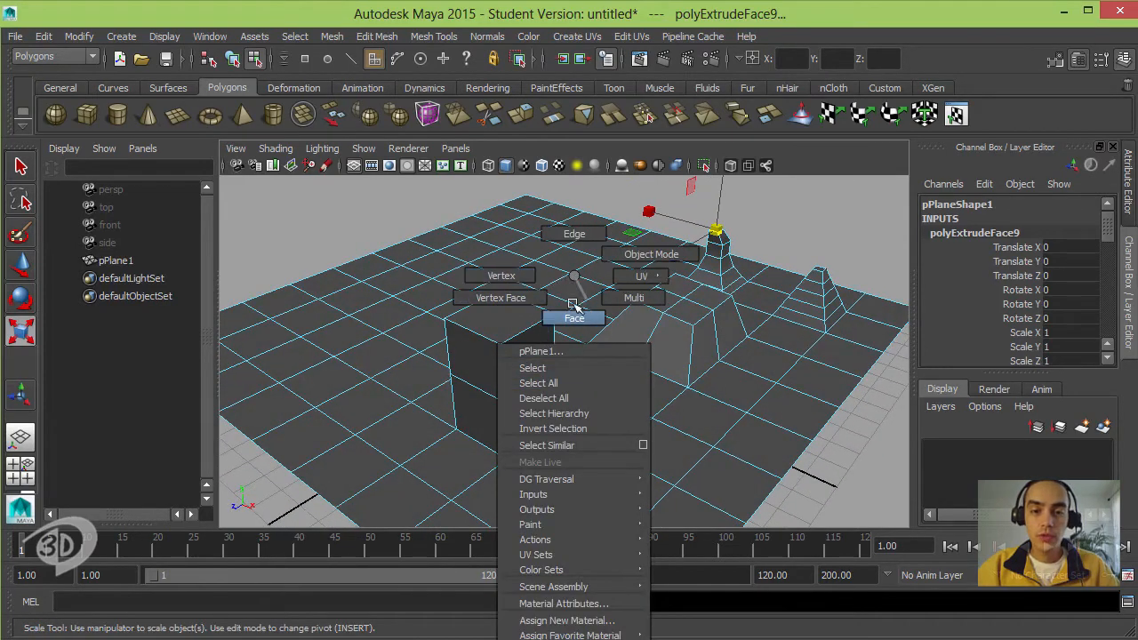
pyautogui.moveTo(573, 238); pyautogui.dragTo(573, 237, button='right')
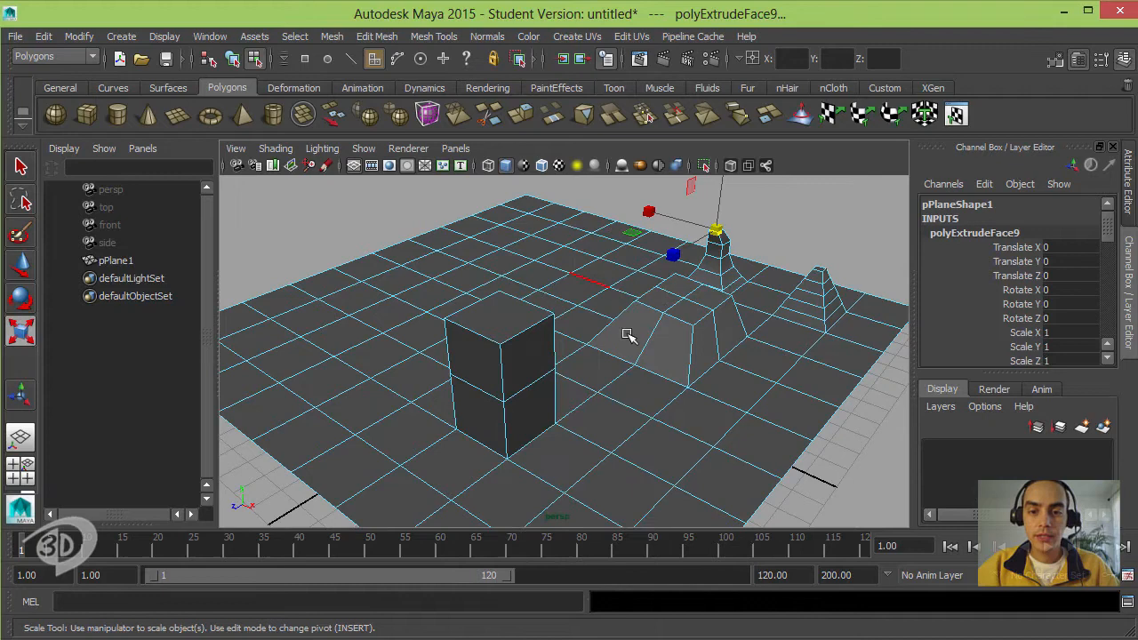
pyautogui.click(700, 464)
pyautogui.keyDown('alt'); pyautogui.moveTo(628, 373); pyautogui.dragTo(688, 310); pyautogui.keyUp('alt')
pyautogui.press('w')
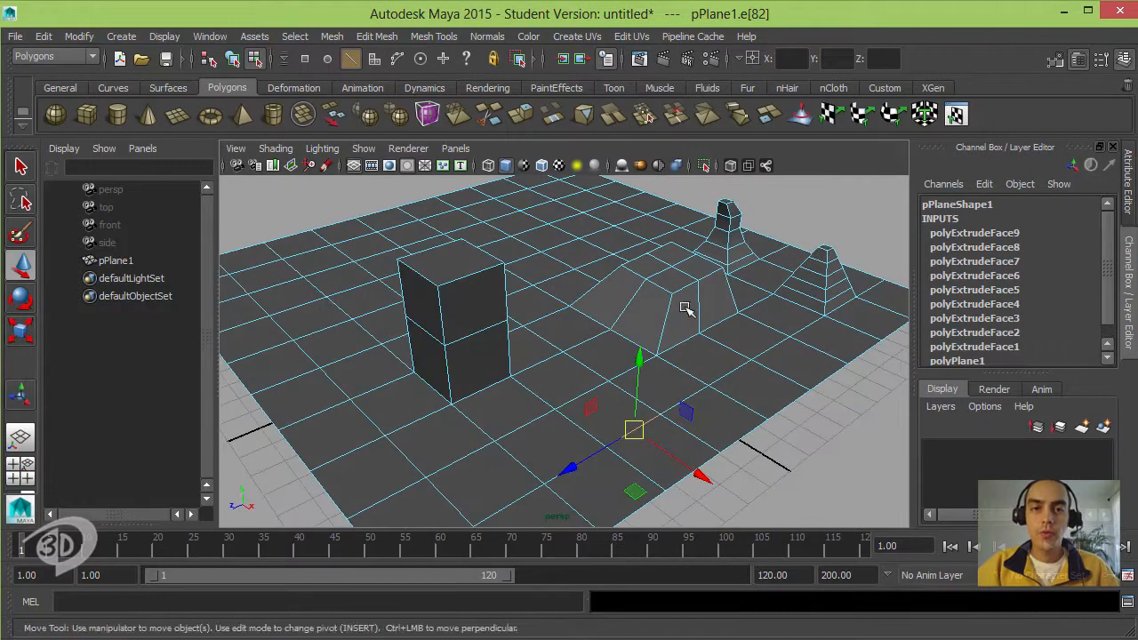
pyautogui.click(418, 37)
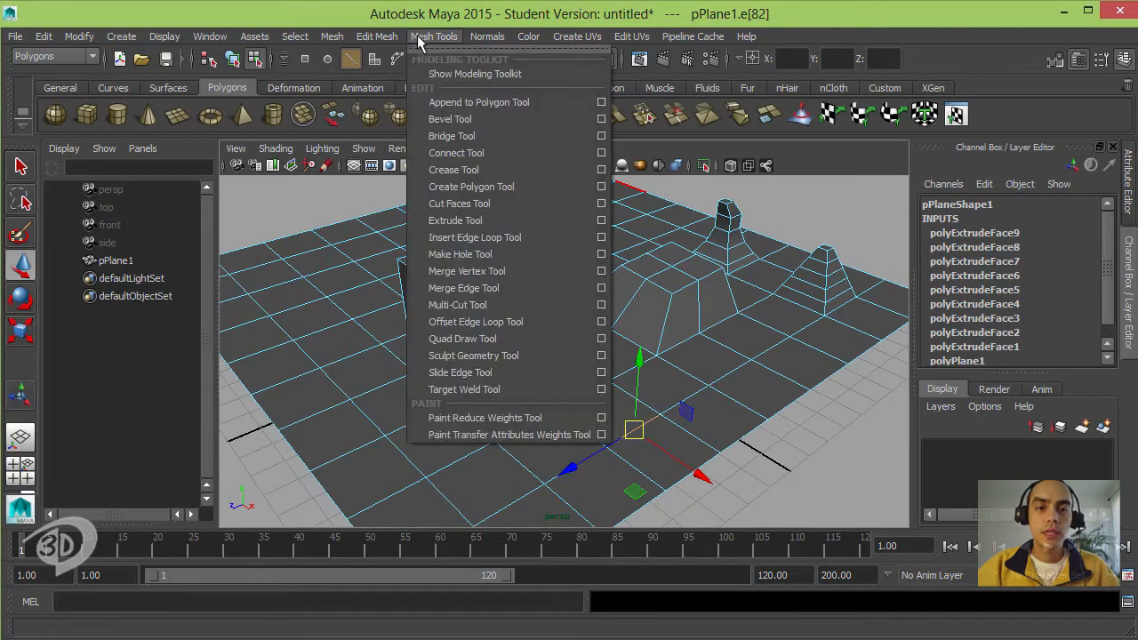
pyautogui.moveTo(384, 41)
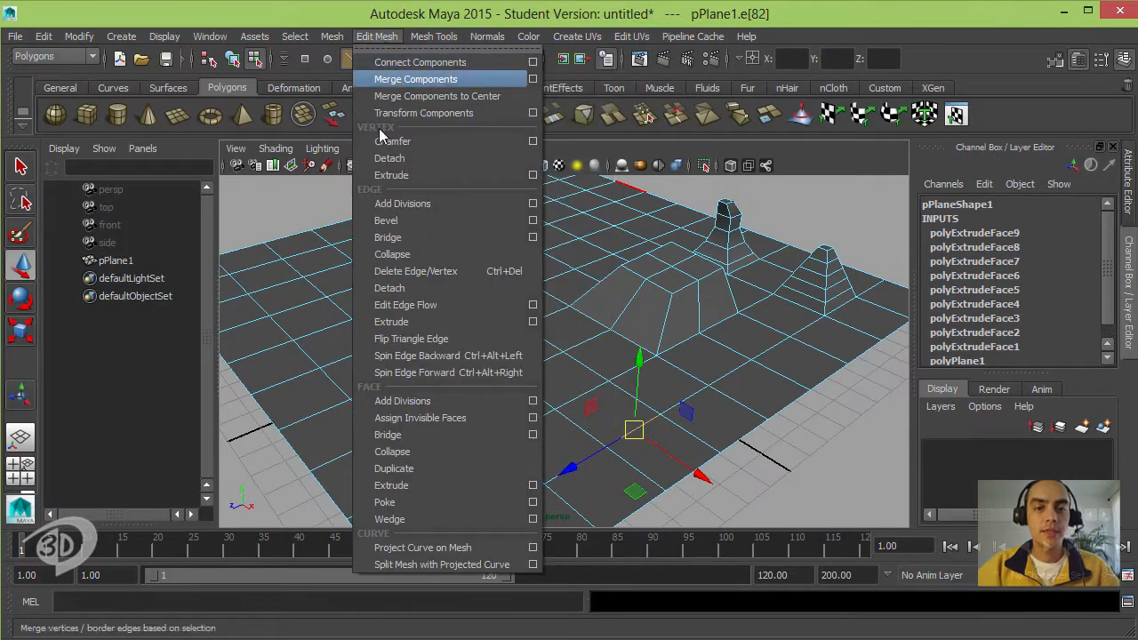
pyautogui.click(443, 322)
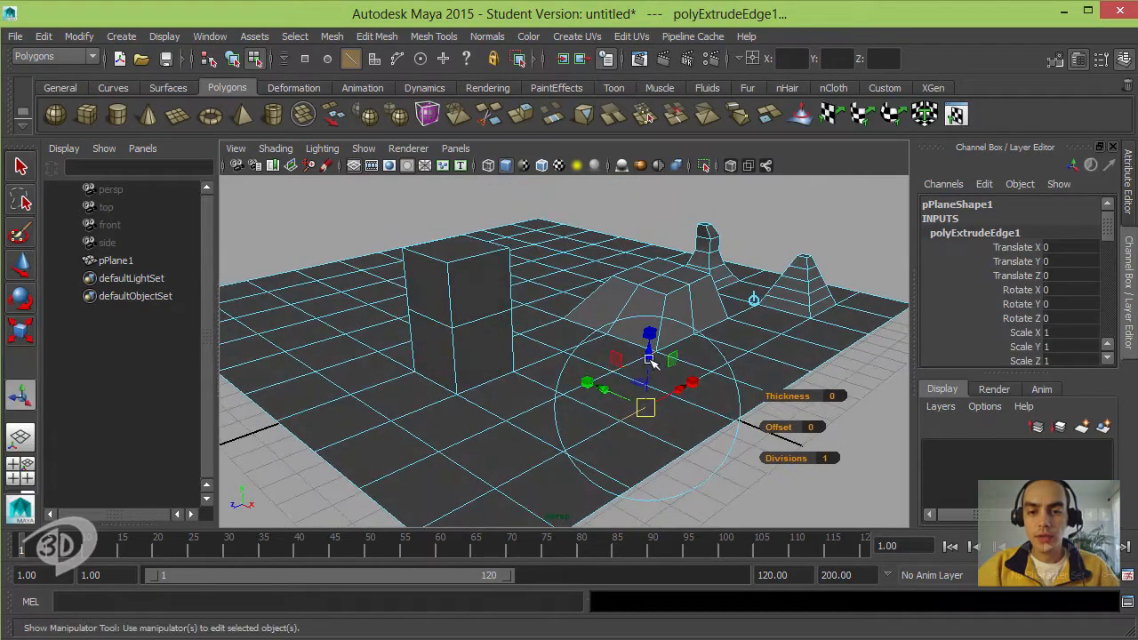
pyautogui.moveTo(649, 360); pyautogui.dragTo(729, 351)
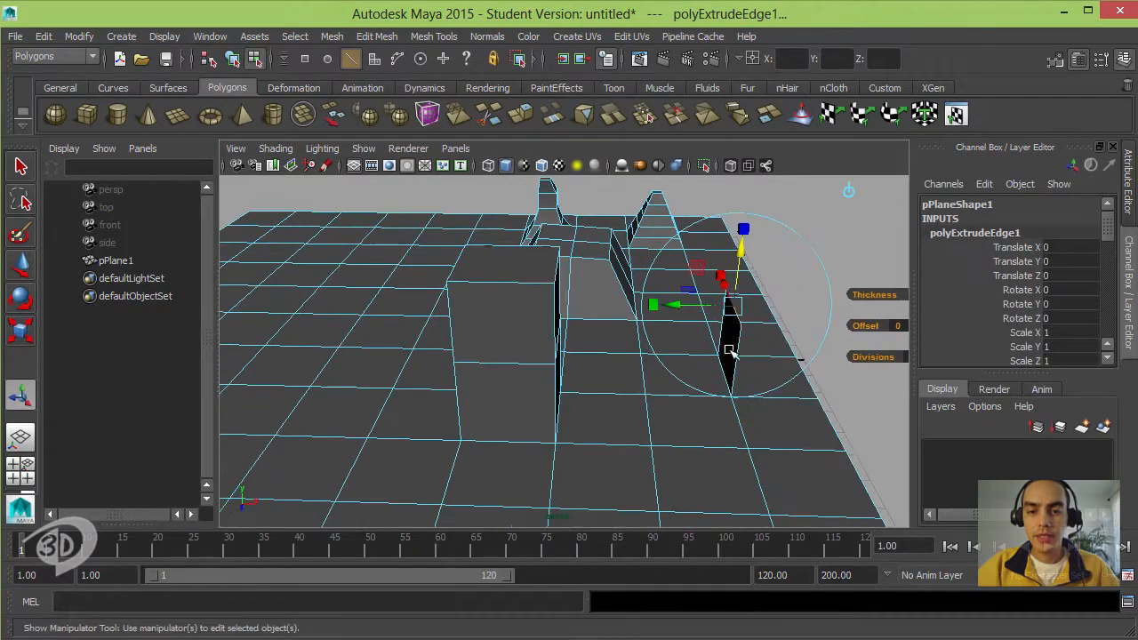
pyautogui.keyDown('alt'); pyautogui.moveTo(659, 357); pyautogui.dragTo(620, 352); pyautogui.keyUp('alt')
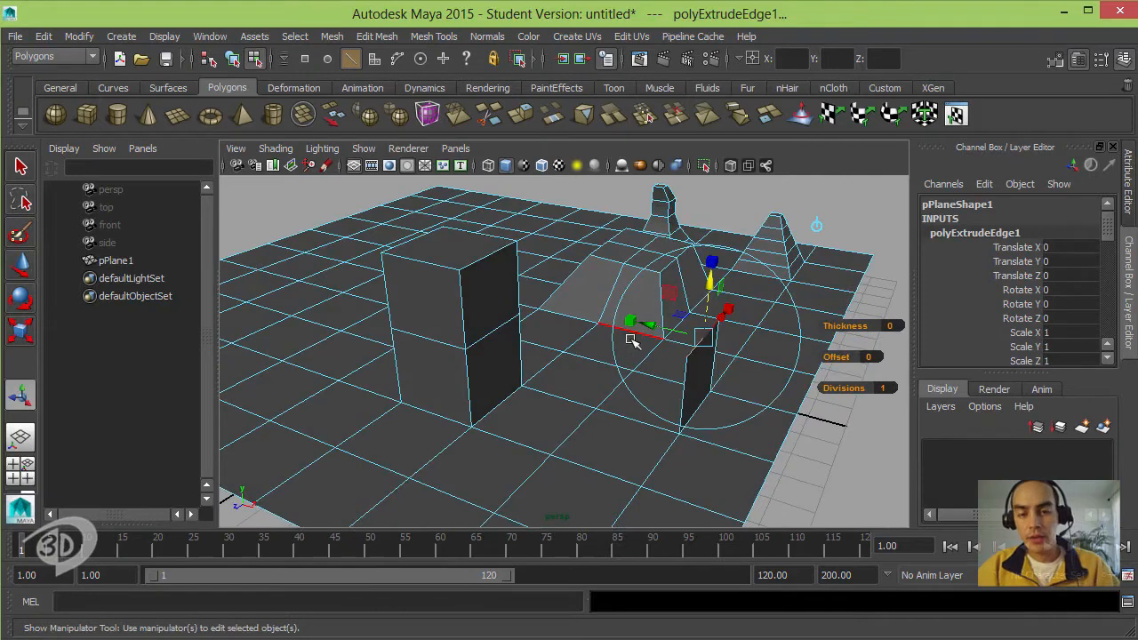
# - Extrude the flap's upper edge three more times, arching outward and back down past the plane's border
pyautogui.hotkey('ctrl', 'e')
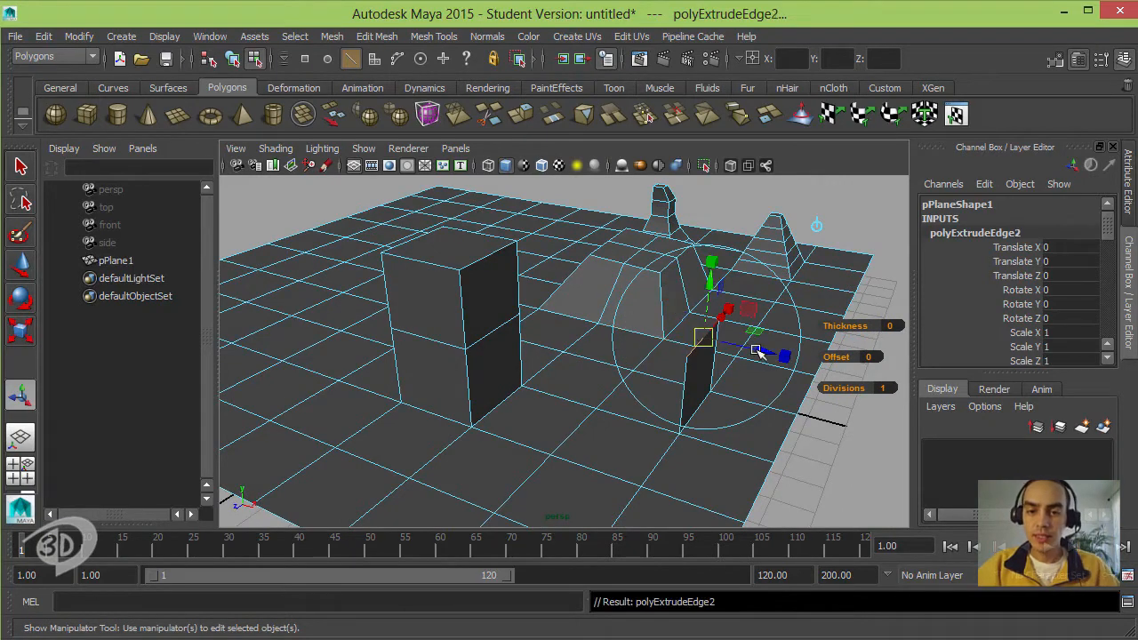
pyautogui.moveTo(756, 351); pyautogui.dragTo(781, 336)
pyautogui.keyDown('alt'); pyautogui.moveTo(772, 297); pyautogui.dragTo(763, 351); pyautogui.keyUp('alt')
pyautogui.hotkey('ctrl', 'e')
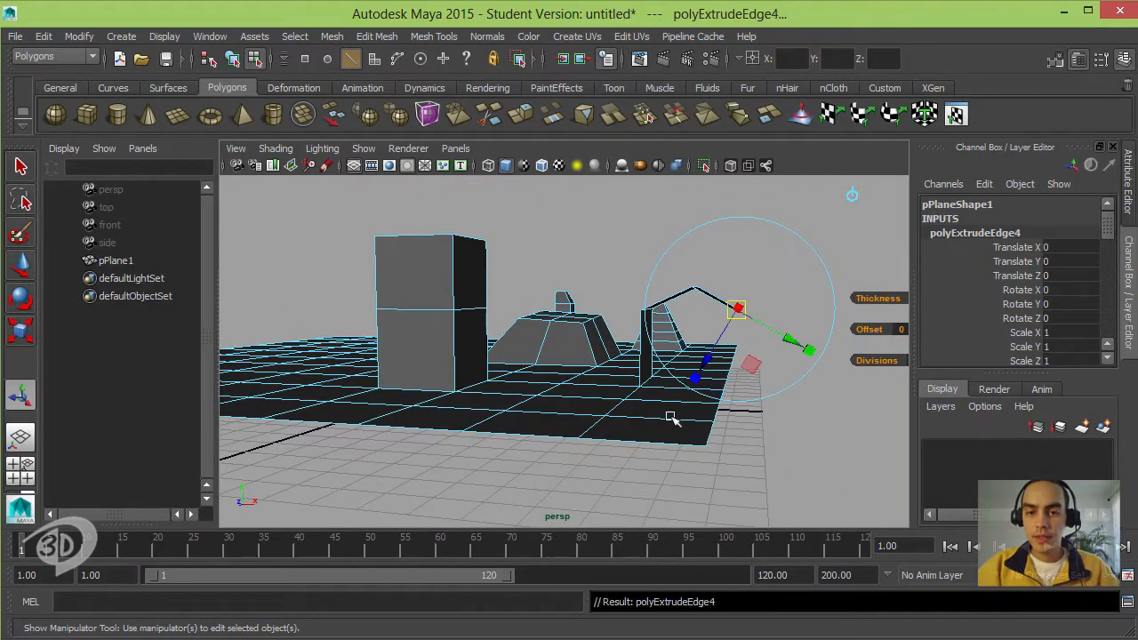
pyautogui.moveTo(706, 360); pyautogui.dragTo(679, 408)
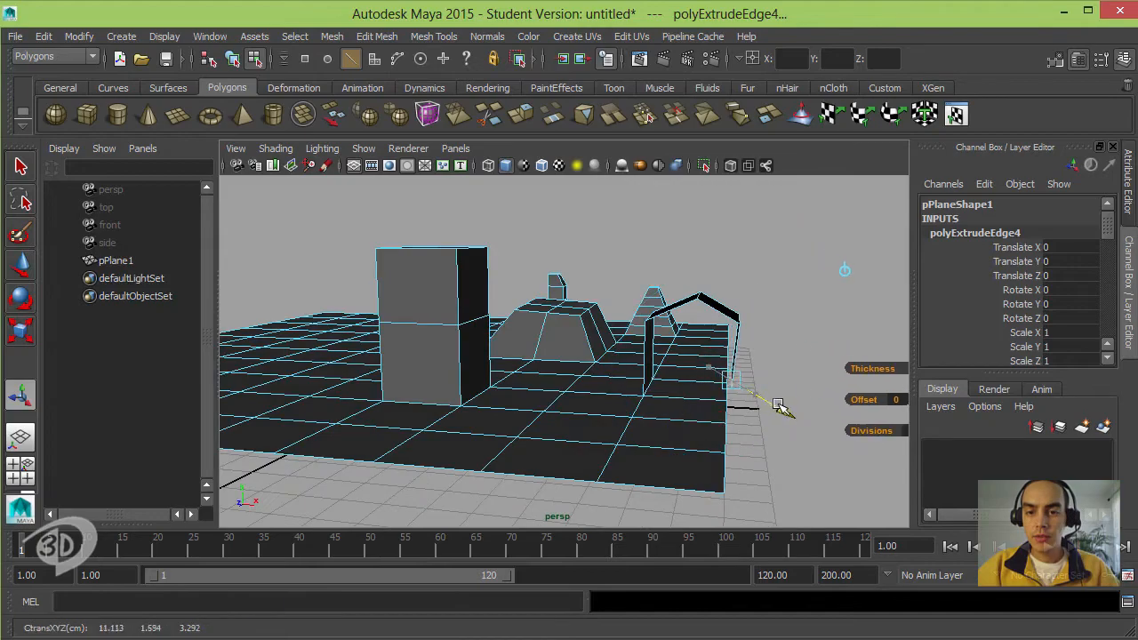
pyautogui.keyDown('alt'); pyautogui.moveTo(817, 355); pyautogui.dragTo(561, 360); pyautogui.keyUp('alt')
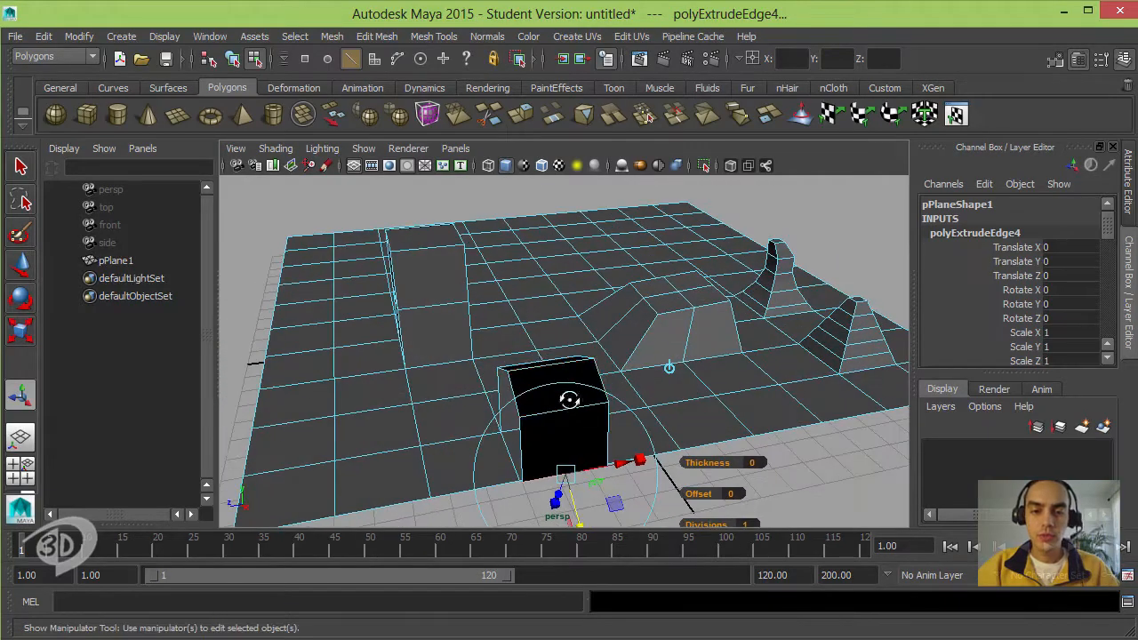
pyautogui.keyDown('alt'); pyautogui.moveTo(668, 367); pyautogui.dragTo(696, 360); pyautogui.keyUp('alt')
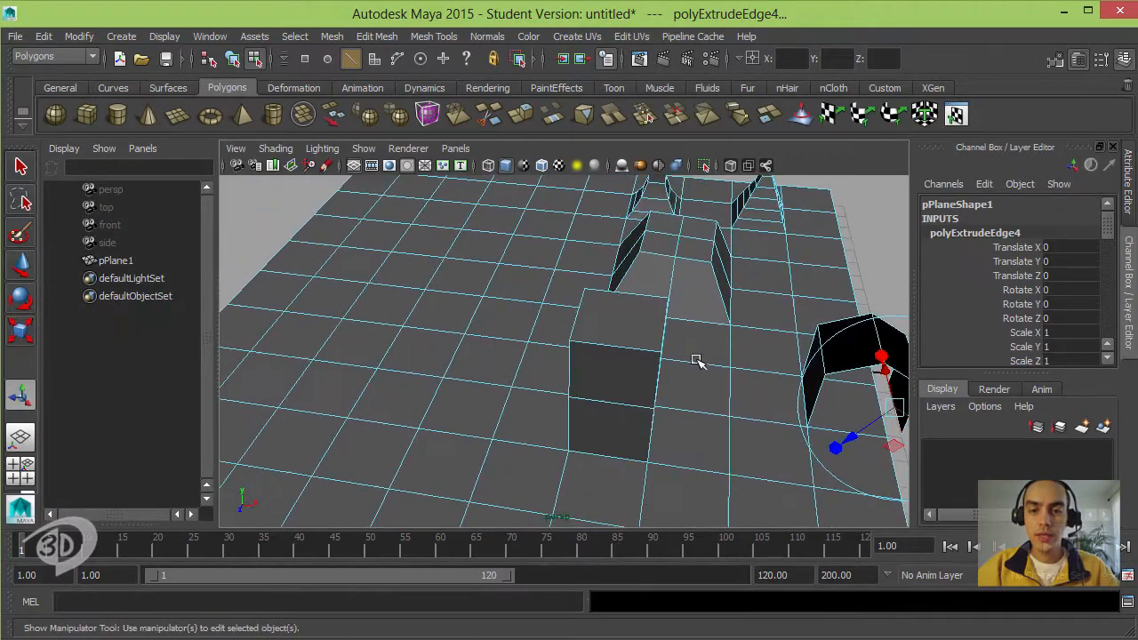
# - Extrude a single vertex of the plane in the open area near the column with the vertex Extrude command
pyautogui.rightClick(497, 357)
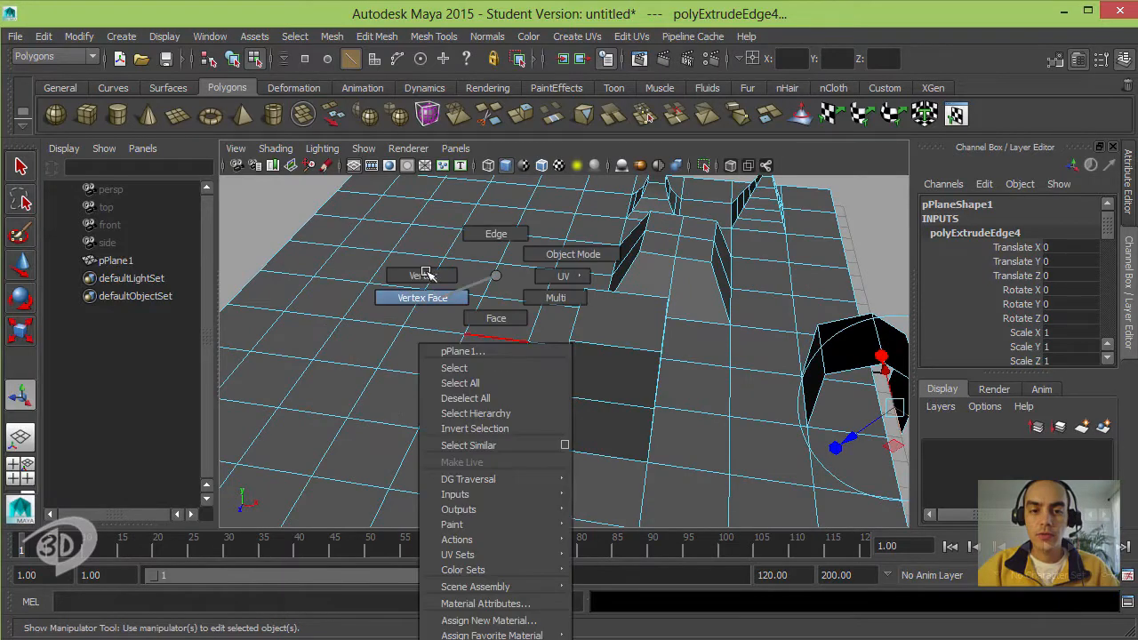
pyautogui.moveTo(427, 273); pyautogui.dragTo(521, 304, button='right')
pyautogui.keyDown('alt'); pyautogui.moveTo(486, 361); pyautogui.dragTo(478, 406); pyautogui.keyUp('alt')
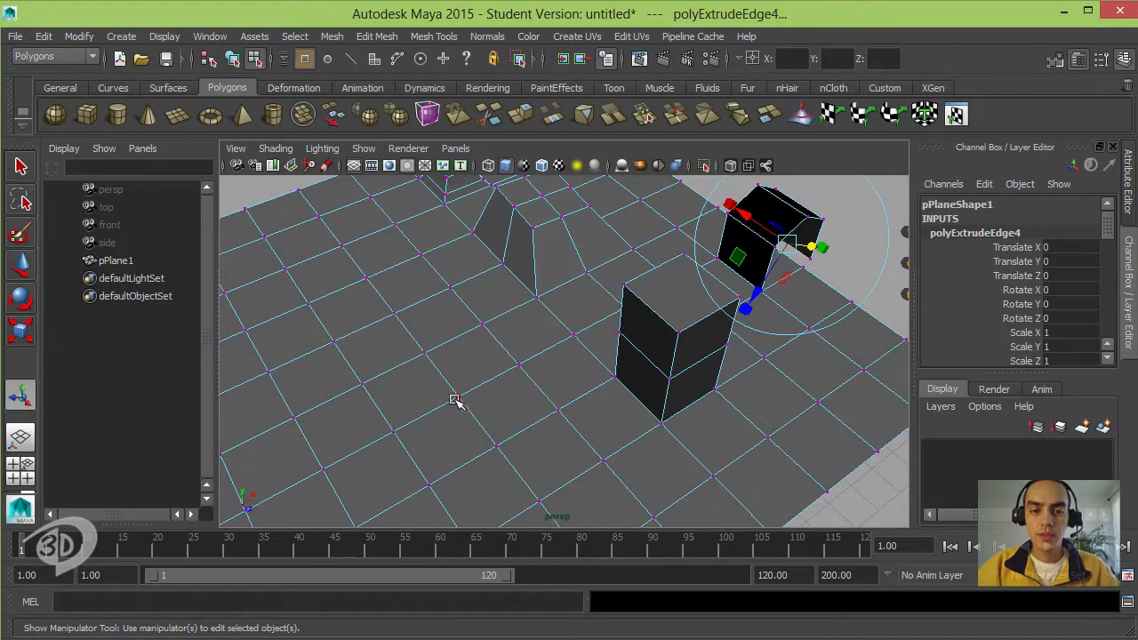
pyautogui.click(454, 400)
pyautogui.keyDown('alt'); pyautogui.moveTo(572, 323); pyautogui.dragTo(692, 331, button='middle'); pyautogui.keyUp('alt')
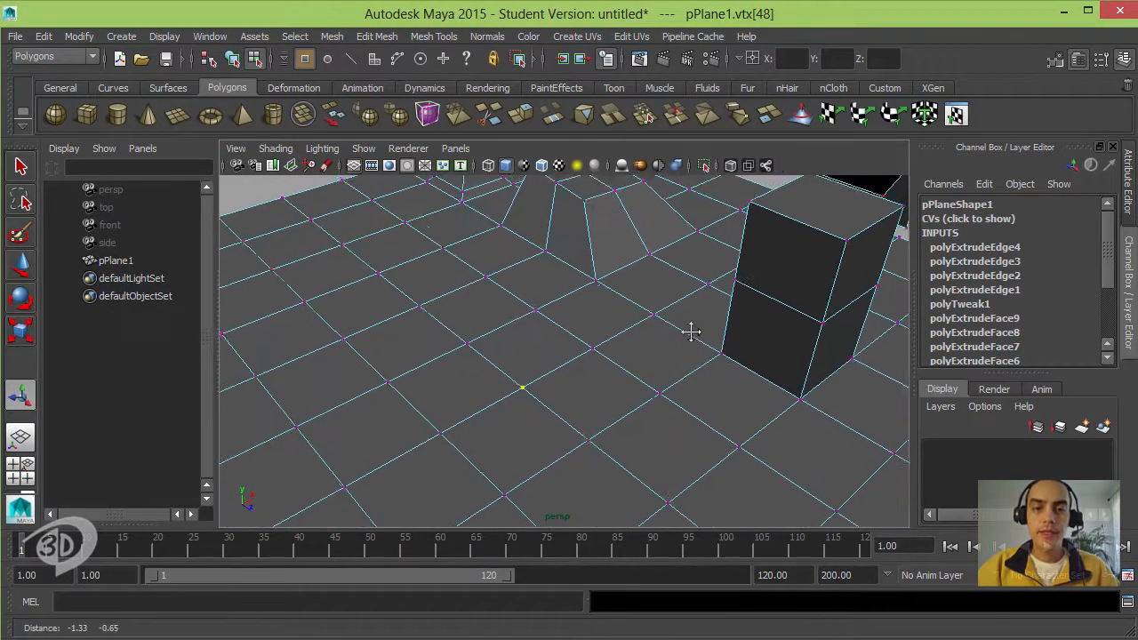
pyautogui.keyDown('alt'); pyautogui.moveTo(692, 332); pyautogui.dragTo(625, 342, button='right'); pyautogui.keyUp('alt')
pyautogui.keyDown('alt'); pyautogui.moveTo(625, 342); pyautogui.dragTo(594, 244); pyautogui.keyUp('alt')
pyautogui.click(433, 36)
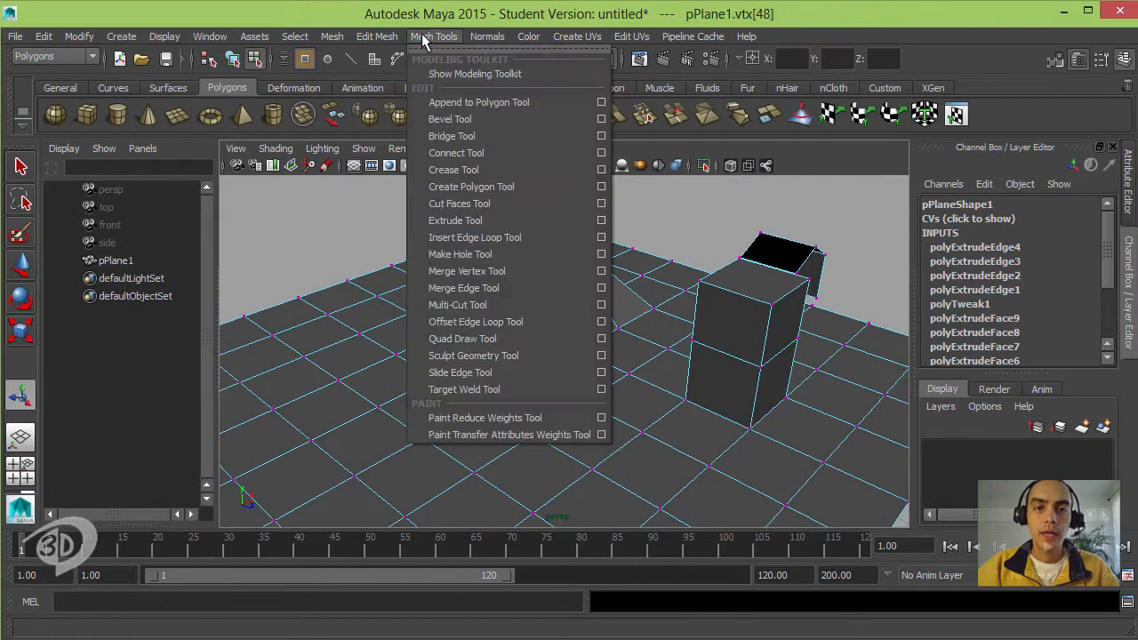
pyautogui.moveTo(381, 39)
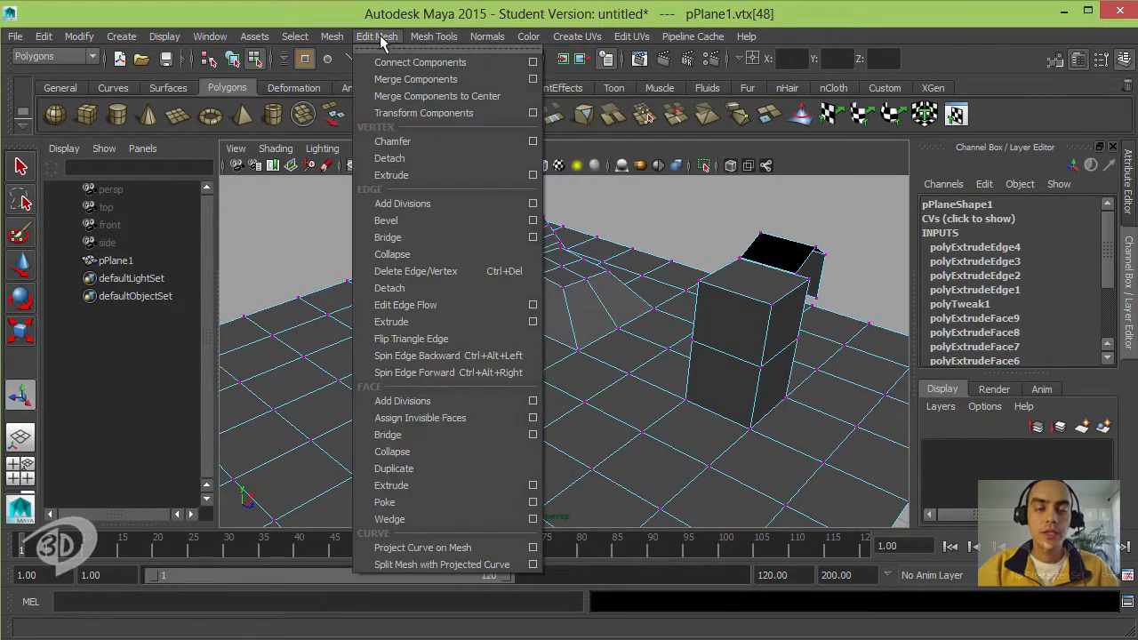
pyautogui.click(413, 177)
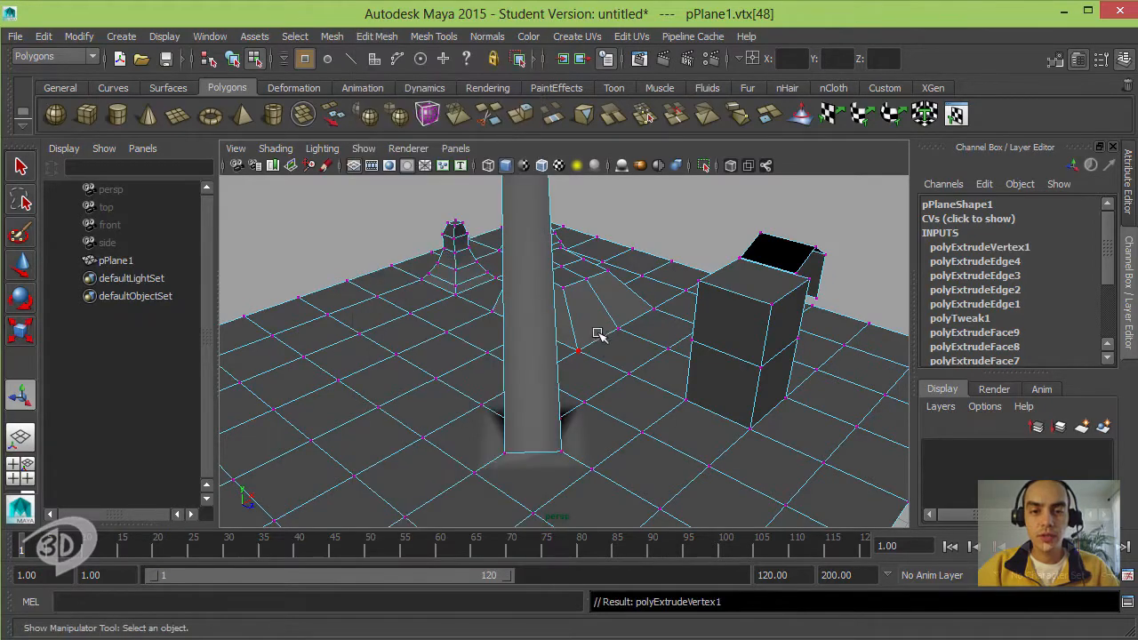
# - Lower the tip of the tall vertex spike vertically until it forms a short pyramid
pyautogui.keyDown('alt'); pyautogui.moveTo(567, 341); pyautogui.dragTo(395, 418, button='right'); pyautogui.keyUp('alt')
pyautogui.keyDown('alt'); pyautogui.moveTo(549, 286); pyautogui.dragTo(541, 379, button='middle'); pyautogui.keyUp('alt')
pyautogui.keyDown('alt'); pyautogui.moveTo(533, 377); pyautogui.dragTo(488, 345, button='right'); pyautogui.keyUp('alt')
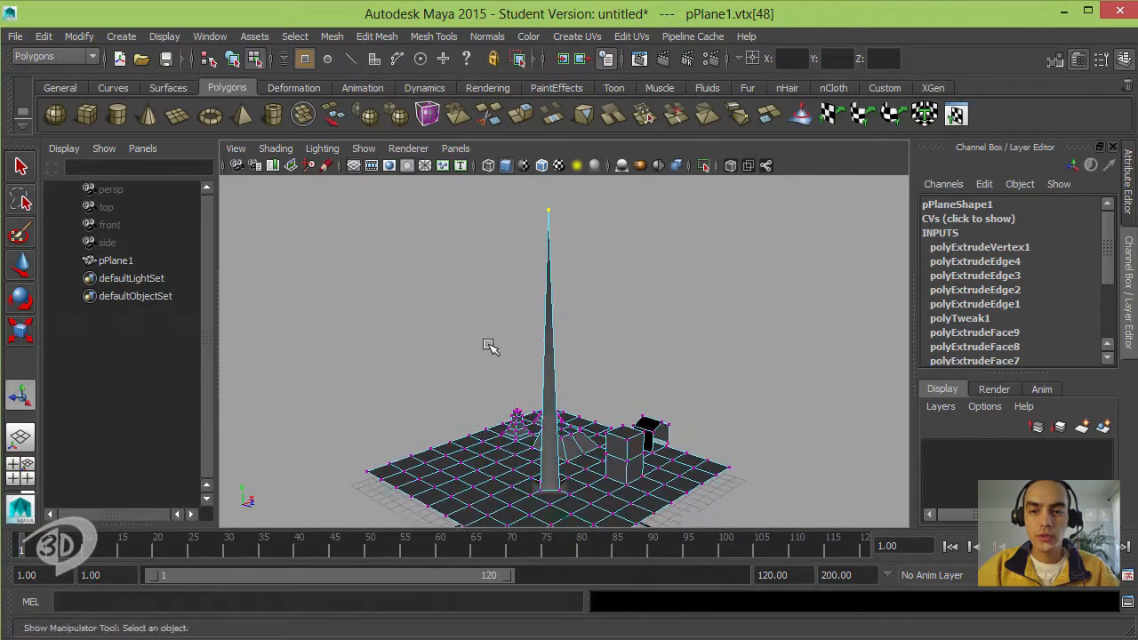
pyautogui.keyDown('alt'); pyautogui.moveTo(488, 345); pyautogui.dragTo(530, 348); pyautogui.keyUp('alt')
pyautogui.press('w')
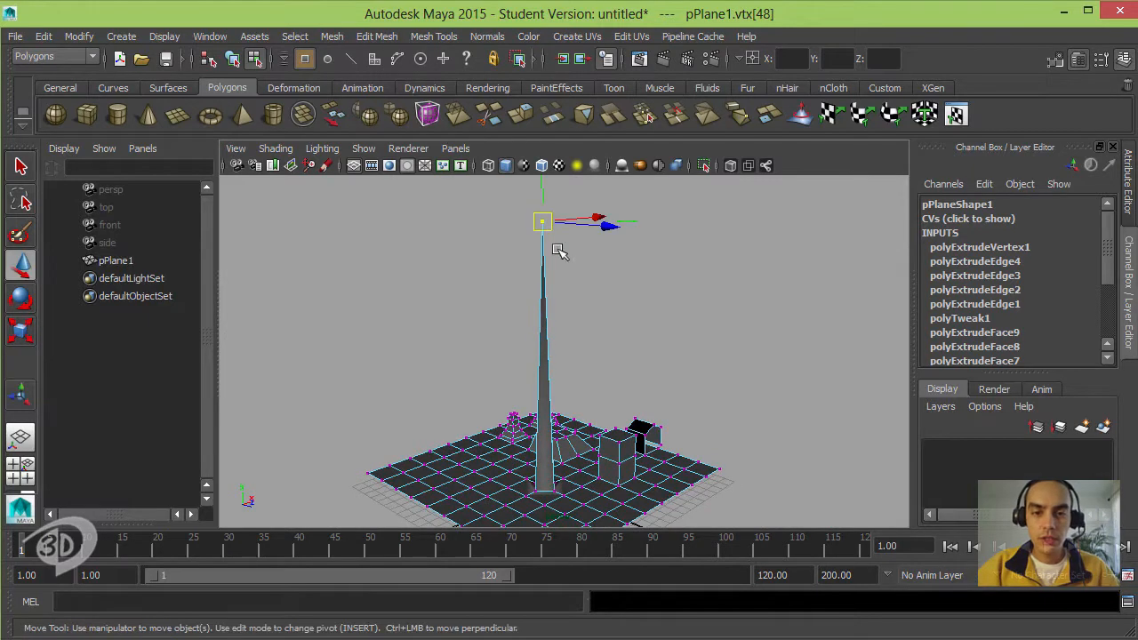
pyautogui.click(549, 296)
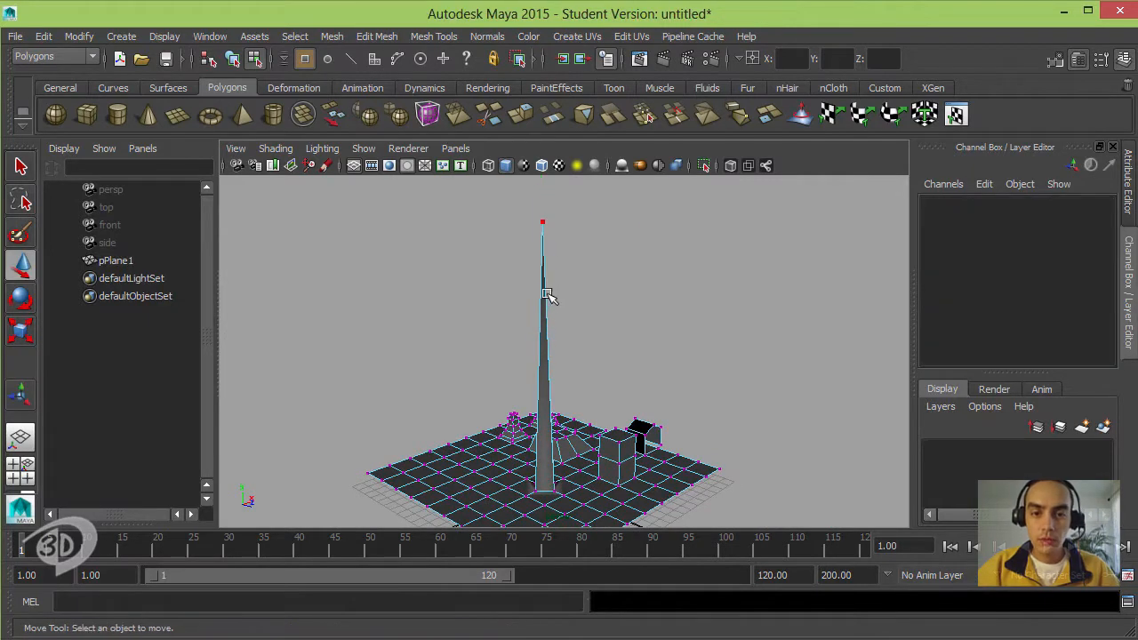
pyautogui.click(545, 218)
pyautogui.moveTo(543, 197); pyautogui.dragTo(542, 255)
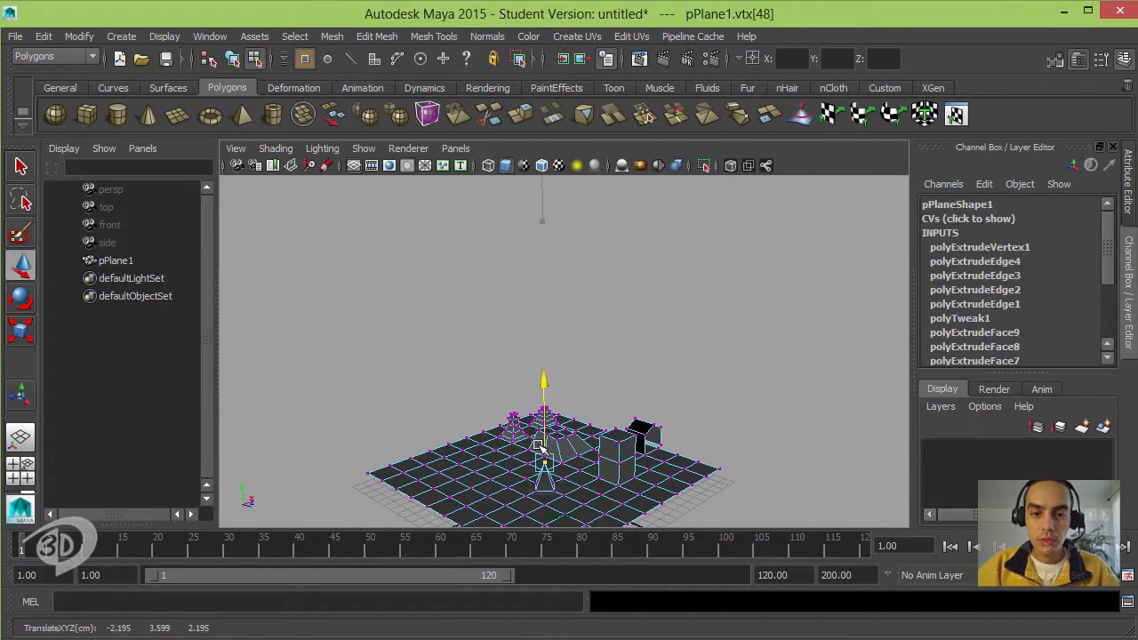
# - Fine-tune the height of the short spike's tip along the vertical axis and check its shape from several angles
pyautogui.keyDown('alt'); pyautogui.moveTo(531, 448); pyautogui.dragTo(540, 303, button='middle'); pyautogui.keyUp('alt')
pyautogui.keyDown('alt'); pyautogui.moveTo(587, 338); pyautogui.dragTo(711, 359, button='right'); pyautogui.keyUp('alt')
pyautogui.keyDown('alt'); pyautogui.moveTo(649, 346); pyautogui.dragTo(539, 368); pyautogui.keyUp('alt')
pyautogui.keyDown('alt'); pyautogui.moveTo(538, 368); pyautogui.dragTo(625, 363, button='right'); pyautogui.keyUp('alt')
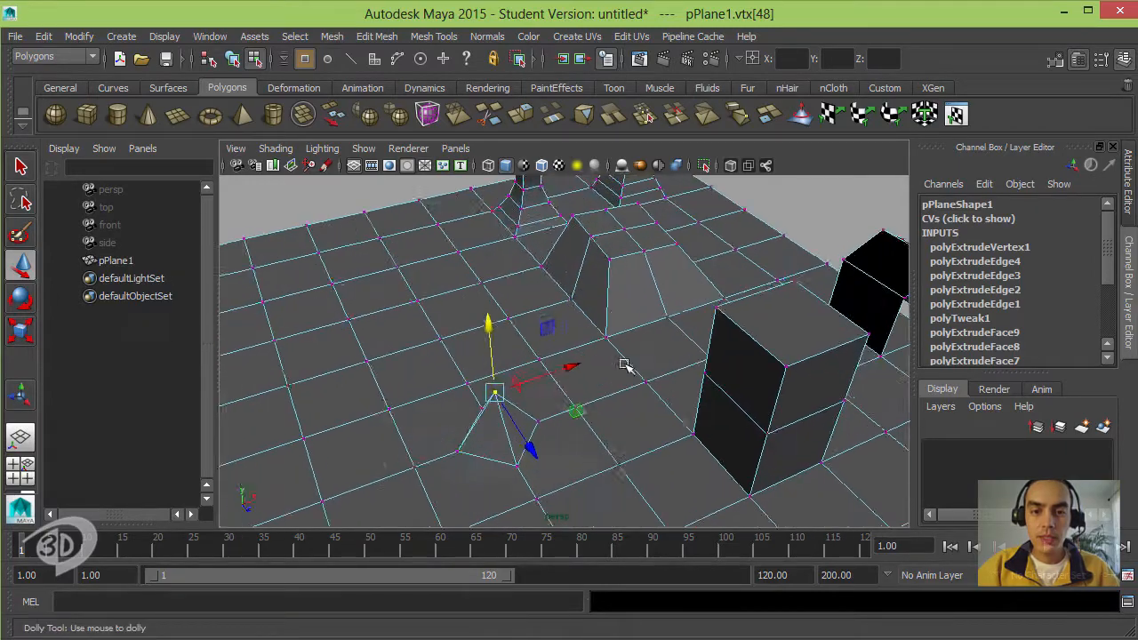
pyautogui.keyDown('alt'); pyautogui.moveTo(625, 363); pyautogui.dragTo(663, 311, button='middle'); pyautogui.keyUp('alt')
pyautogui.keyDown('alt'); pyautogui.moveTo(662, 312); pyautogui.dragTo(684, 321, button='right'); pyautogui.keyUp('alt')
pyautogui.keyDown('alt'); pyautogui.moveTo(684, 321); pyautogui.dragTo(609, 422); pyautogui.keyUp('alt')
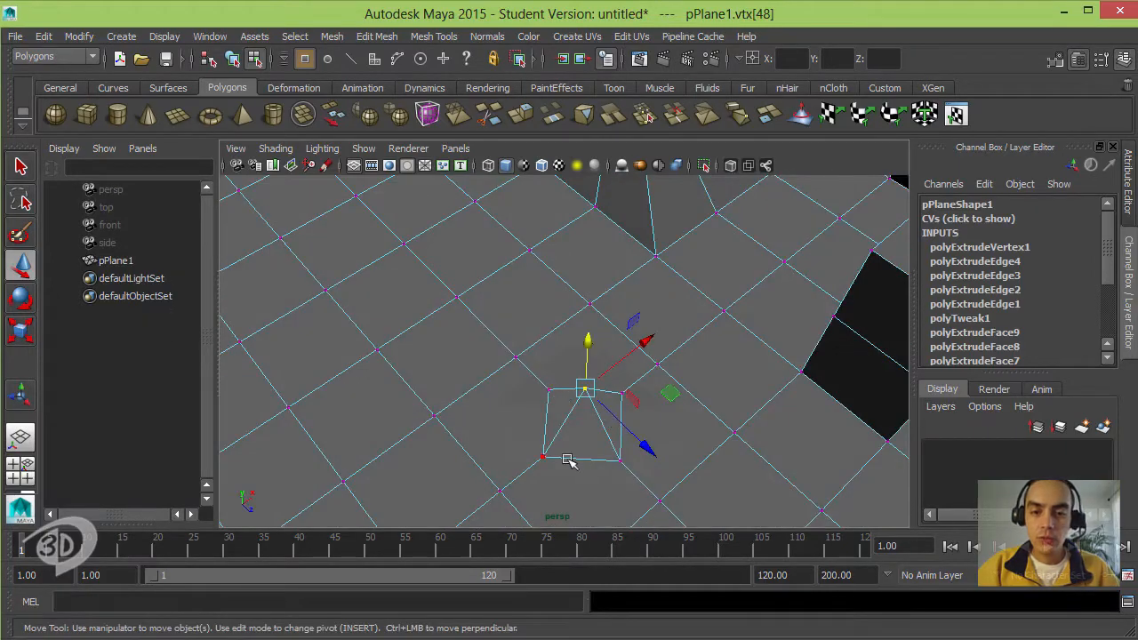
pyautogui.keyDown('alt'); pyautogui.moveTo(547, 403); pyautogui.dragTo(570, 286); pyautogui.keyUp('alt')
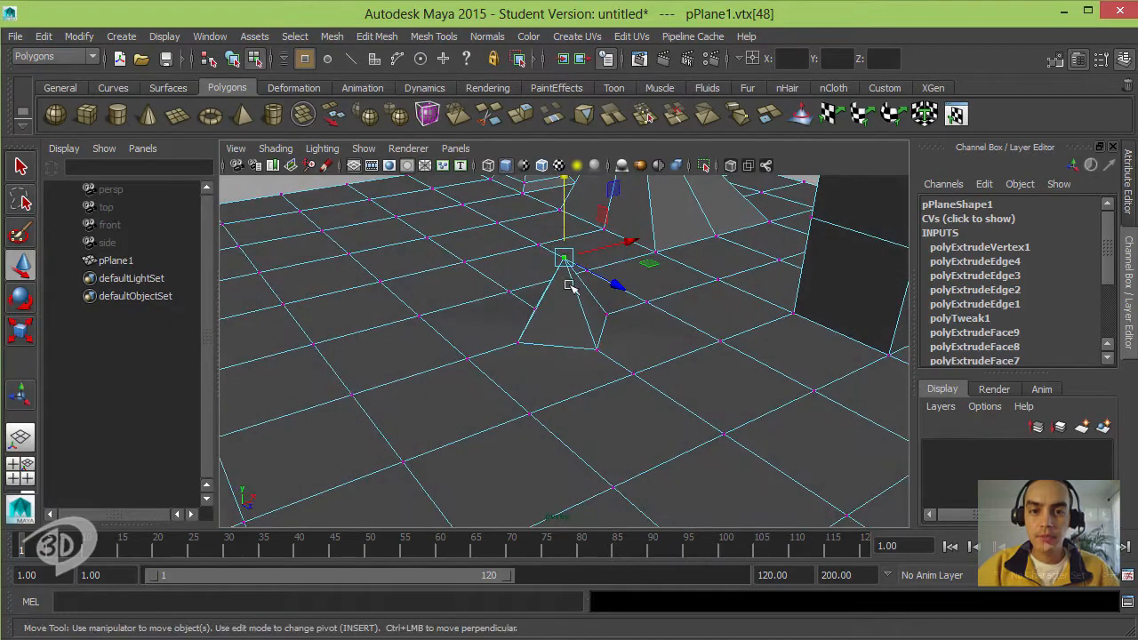
pyautogui.moveTo(563, 218); pyautogui.dragTo(565, 283)
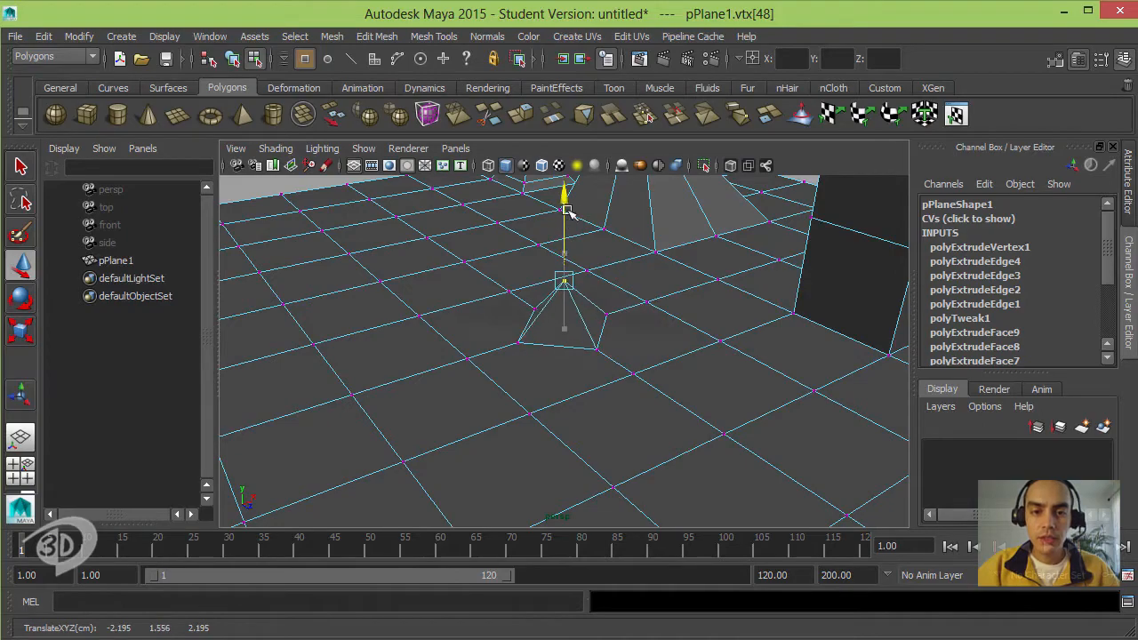
pyautogui.keyDown('alt'); pyautogui.moveTo(563, 188); pyautogui.dragTo(514, 365); pyautogui.keyUp('alt')
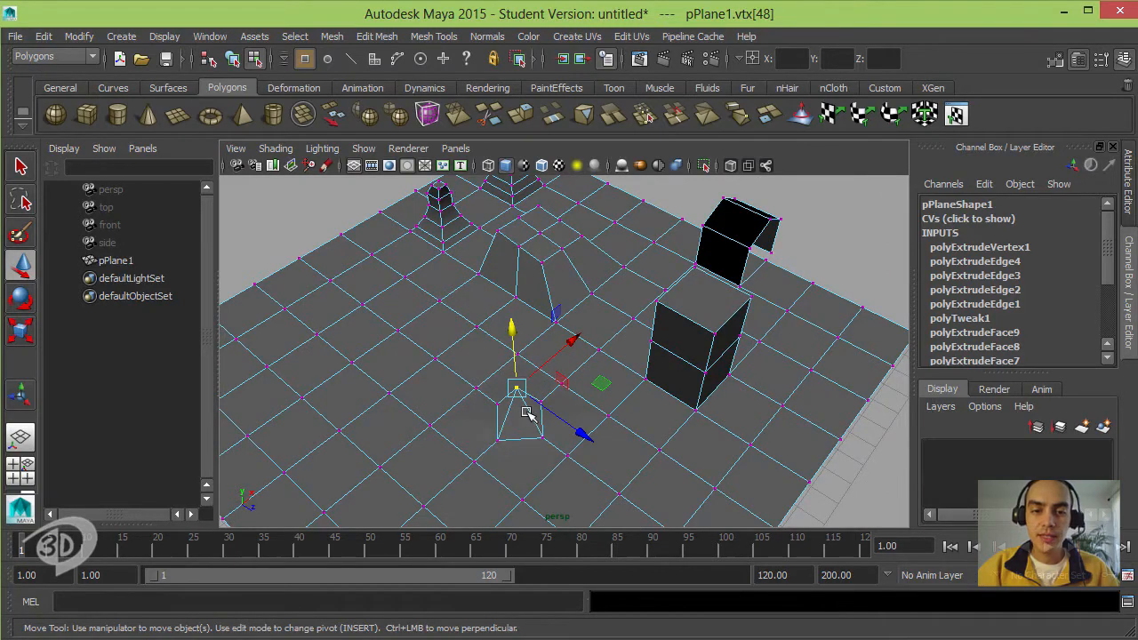
pyautogui.keyDown('alt'); pyautogui.moveTo(527, 413); pyautogui.dragTo(543, 257); pyautogui.keyUp('alt')
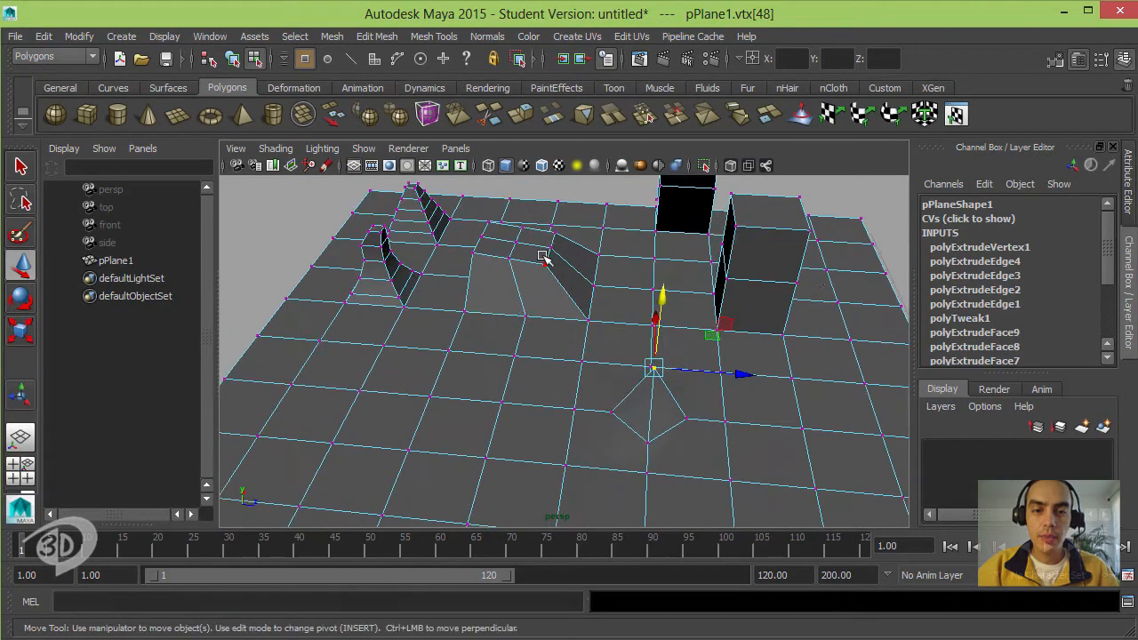
# - Extrude a top corner vertex of the tapered block and lower the resulting tip close to the block
pyautogui.click(527, 317)
pyautogui.click(434, 36)
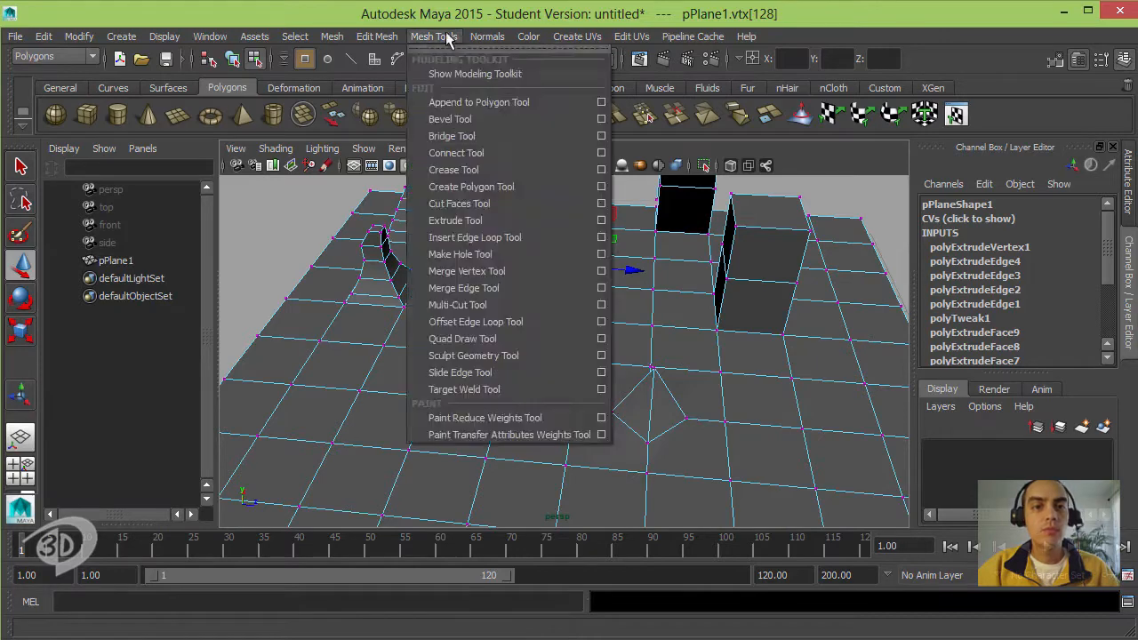
pyautogui.moveTo(377, 36)
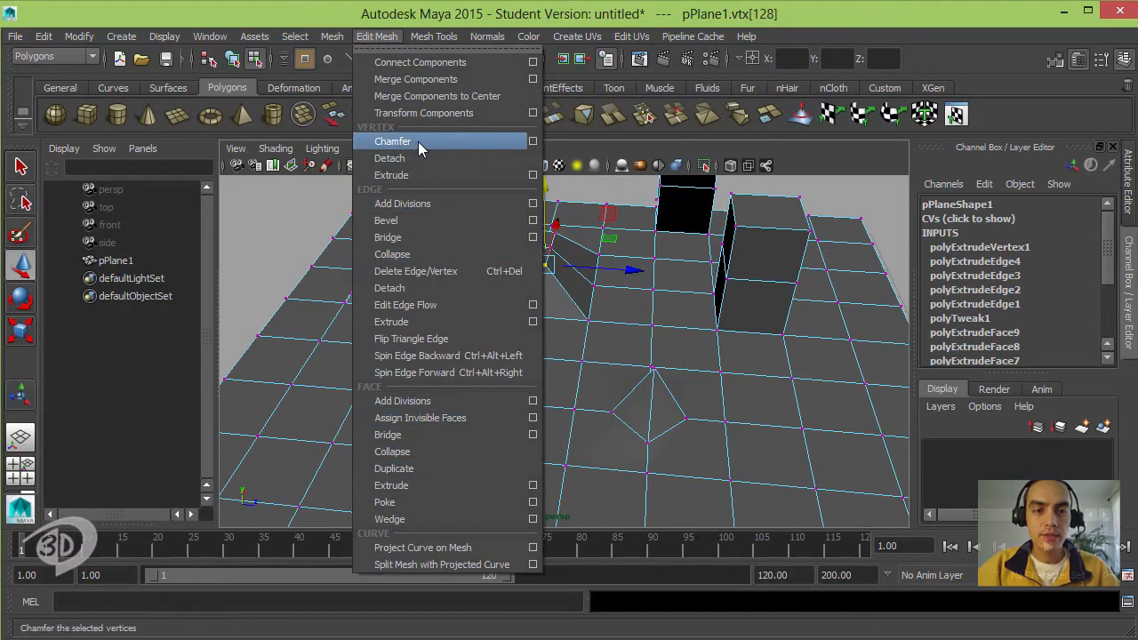
pyautogui.click(418, 177)
pyautogui.keyDown('alt'); pyautogui.moveTo(546, 309); pyautogui.dragTo(605, 267); pyautogui.keyUp('alt')
pyautogui.keyDown('alt'); pyautogui.moveTo(605, 266); pyautogui.dragTo(444, 258, button='right'); pyautogui.keyUp('alt')
pyautogui.keyDown('alt'); pyautogui.moveTo(445, 258); pyautogui.dragTo(478, 396, button='middle'); pyautogui.keyUp('alt')
pyautogui.keyDown('alt'); pyautogui.moveTo(478, 396); pyautogui.dragTo(525, 356); pyautogui.keyUp('alt')
pyautogui.moveTo(650, 198); pyautogui.dragTo(606, 398)
# - Reposition the extruded vertex tip on the tapered block
pyautogui.keyDown('alt'); pyautogui.moveTo(607, 398); pyautogui.dragTo(607, 323, button='middle'); pyautogui.keyUp('alt')
pyautogui.keyDown('alt'); pyautogui.moveTo(607, 323); pyautogui.dragTo(685, 331, button='right'); pyautogui.keyUp('alt')
pyautogui.keyDown('alt'); pyautogui.moveTo(685, 330); pyautogui.dragTo(738, 331); pyautogui.keyUp('alt')
pyautogui.moveTo(683, 358); pyautogui.dragTo(583, 382)
pyautogui.keyDown('alt'); pyautogui.moveTo(658, 374); pyautogui.dragTo(542, 356); pyautogui.keyUp('alt')
pyautogui.keyDown('alt'); pyautogui.moveTo(543, 356); pyautogui.dragTo(623, 382, button='right'); pyautogui.keyUp('alt')
pyautogui.keyDown('alt'); pyautogui.moveTo(622, 382); pyautogui.dragTo(569, 371); pyautogui.keyUp('alt')
# - Adjust the corner vertex tip extruded from the tapered block and check it from the side
pyautogui.moveTo(403, 318); pyautogui.dragTo(427, 355)
pyautogui.keyDown('alt'); pyautogui.moveTo(452, 392); pyautogui.dragTo(608, 393); pyautogui.keyUp('alt')
pyautogui.keyDown('alt'); pyautogui.moveTo(531, 338); pyautogui.dragTo(663, 343); pyautogui.keyUp('alt')
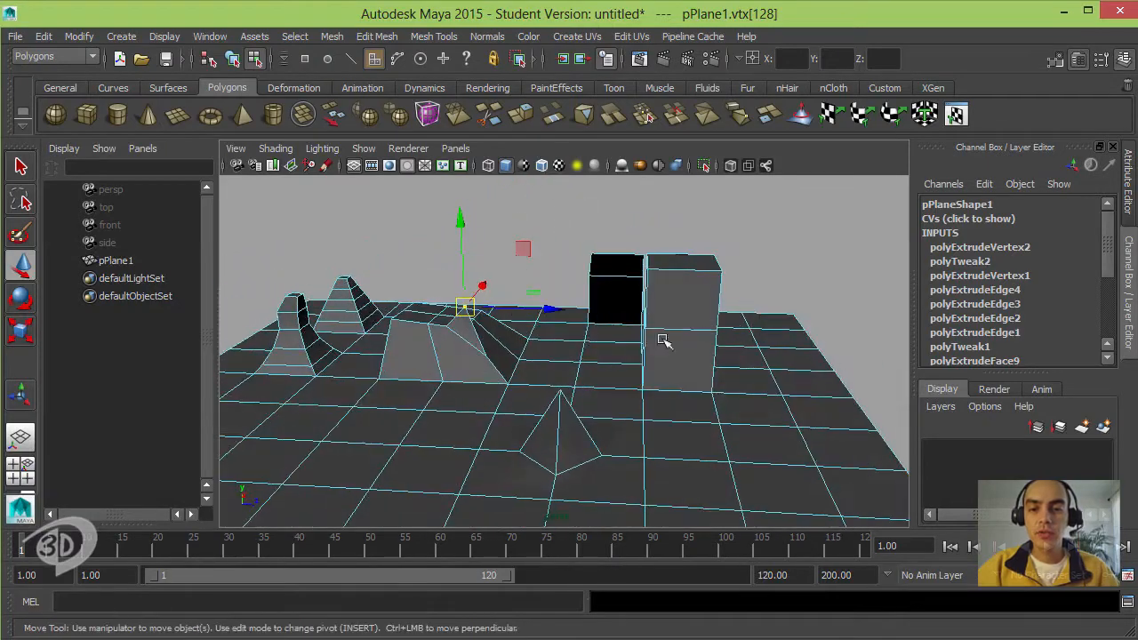
# - Extrude the two opposite side faces of the column's upper section outward into horizontal arms
pyautogui.keyDown('alt'); pyautogui.moveTo(663, 343); pyautogui.dragTo(673, 389, button='right'); pyautogui.keyUp('alt')
pyautogui.keyDown('alt'); pyautogui.moveTo(672, 388); pyautogui.dragTo(645, 400, button='middle'); pyautogui.keyUp('alt')
pyautogui.keyDown('alt'); pyautogui.moveTo(646, 400); pyautogui.dragTo(506, 266); pyautogui.keyUp('alt')
pyautogui.keyDown('alt'); pyautogui.moveTo(505, 265); pyautogui.dragTo(531, 224, button='middle'); pyautogui.keyUp('alt')
pyautogui.keyDown('alt'); pyautogui.moveTo(531, 224); pyautogui.dragTo(514, 283, button='right'); pyautogui.keyUp('alt')
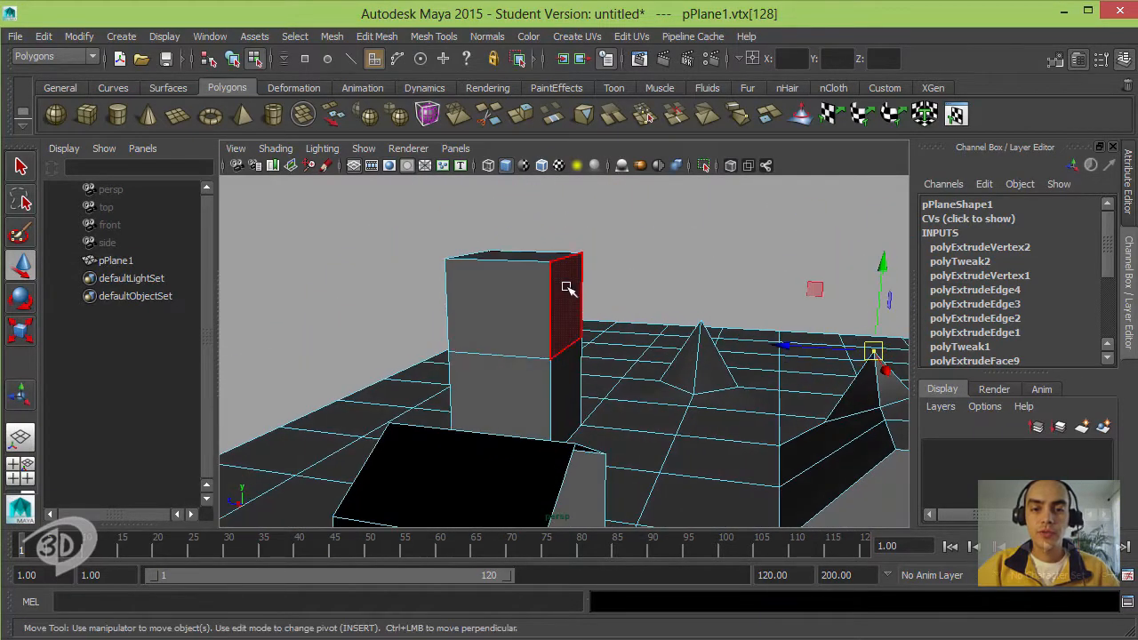
pyautogui.click(568, 288)
pyautogui.keyDown('alt'); pyautogui.moveTo(483, 317); pyautogui.dragTo(578, 319); pyautogui.keyUp('alt')
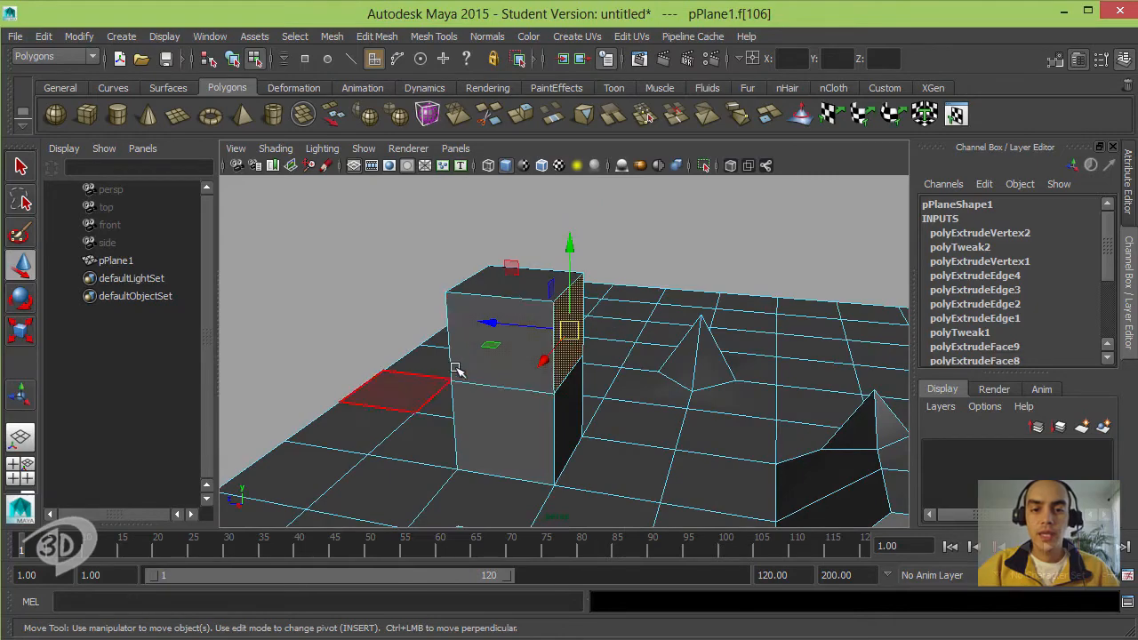
pyautogui.keyDown('alt'); pyautogui.moveTo(455, 368); pyautogui.dragTo(608, 336); pyautogui.keyUp('alt')
pyautogui.click(640, 280)
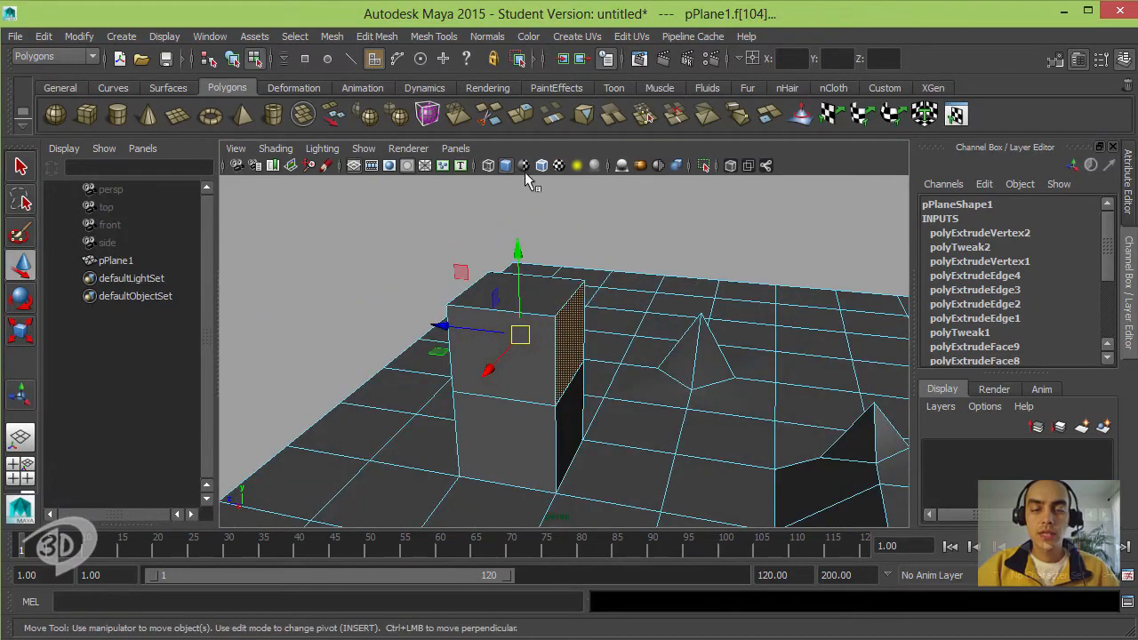
pyautogui.click(375, 37)
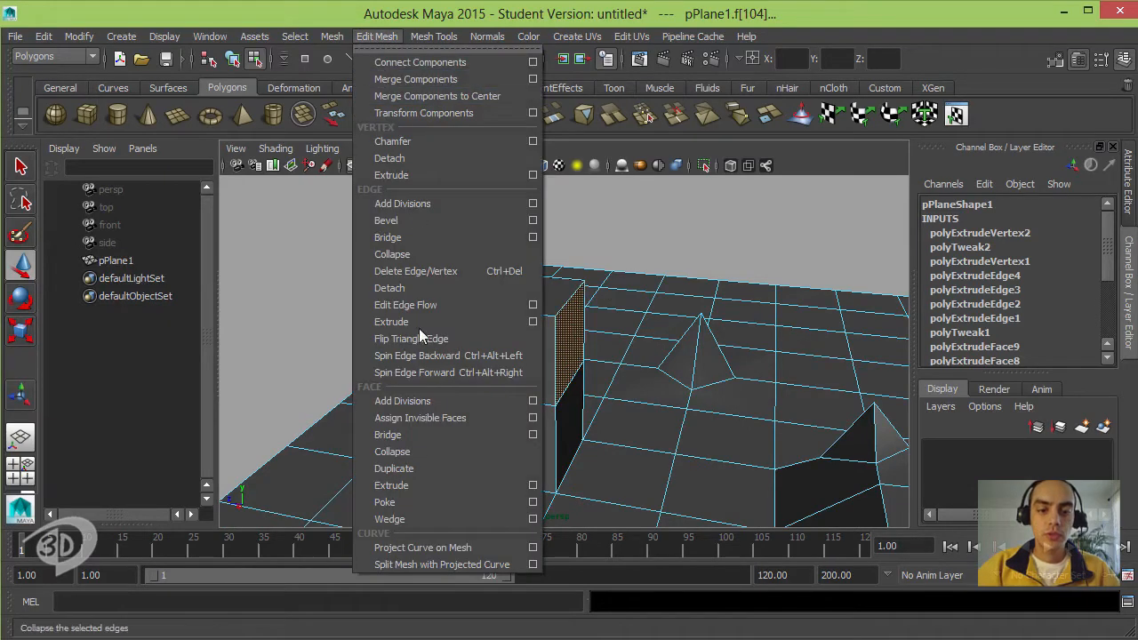
pyautogui.click(412, 485)
pyautogui.keyDown('alt'); pyautogui.moveTo(554, 386); pyautogui.dragTo(533, 367); pyautogui.keyUp('alt')
pyautogui.moveTo(459, 335); pyautogui.dragTo(390, 332)
# - Scale down the end faces of the column's two side arms so the arms taper outward
pyautogui.keyDown('alt'); pyautogui.moveTo(439, 346); pyautogui.dragTo(456, 314); pyautogui.keyUp('alt')
pyautogui.moveTo(442, 233); pyautogui.dragTo(442, 237)
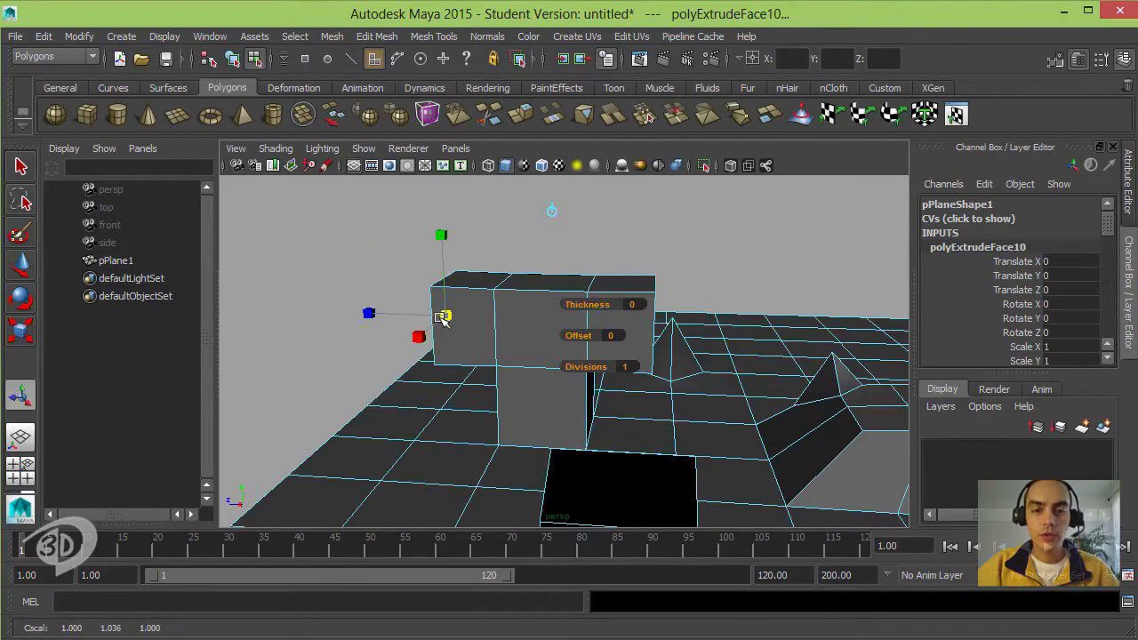
pyautogui.moveTo(443, 318); pyautogui.dragTo(428, 328)
pyautogui.keyDown('alt'); pyautogui.moveTo(516, 307); pyautogui.dragTo(500, 334); pyautogui.keyUp('alt')
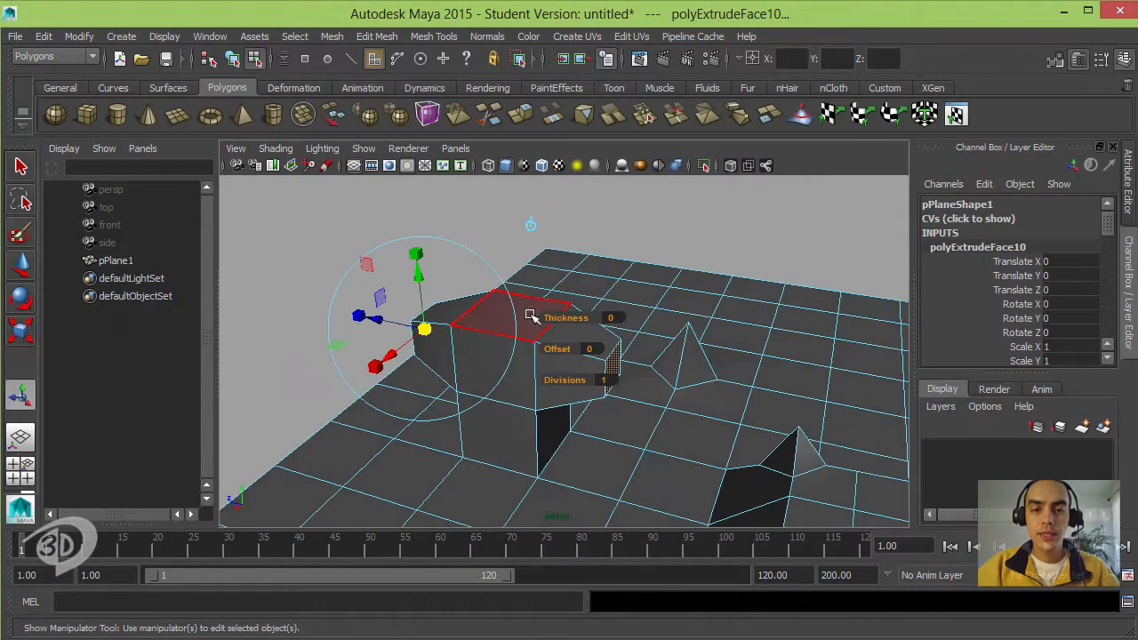
# - Extrude the column's top face straight up into a new block above the side arms
pyautogui.click(534, 318)
pyautogui.click(520, 116)
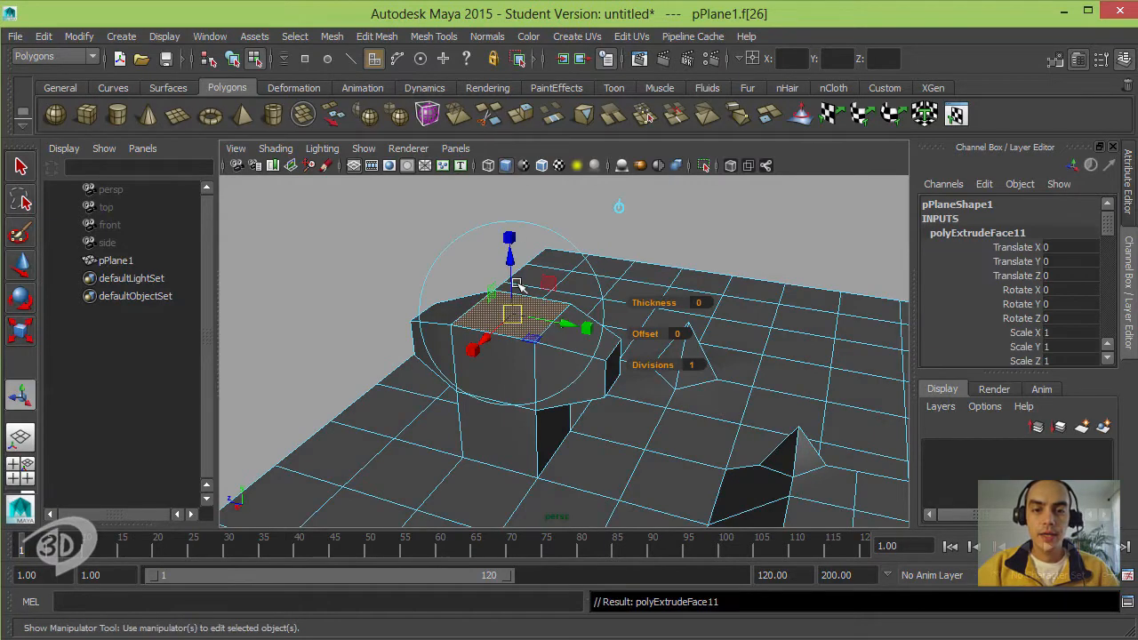
pyautogui.moveTo(508, 256); pyautogui.dragTo(507, 184)
pyautogui.keyDown('alt'); pyautogui.moveTo(519, 325); pyautogui.dragTo(525, 297); pyautogui.keyUp('alt')
pyautogui.keyDown('alt'); pyautogui.moveTo(525, 298); pyautogui.dragTo(519, 381, button='middle'); pyautogui.keyUp('alt')
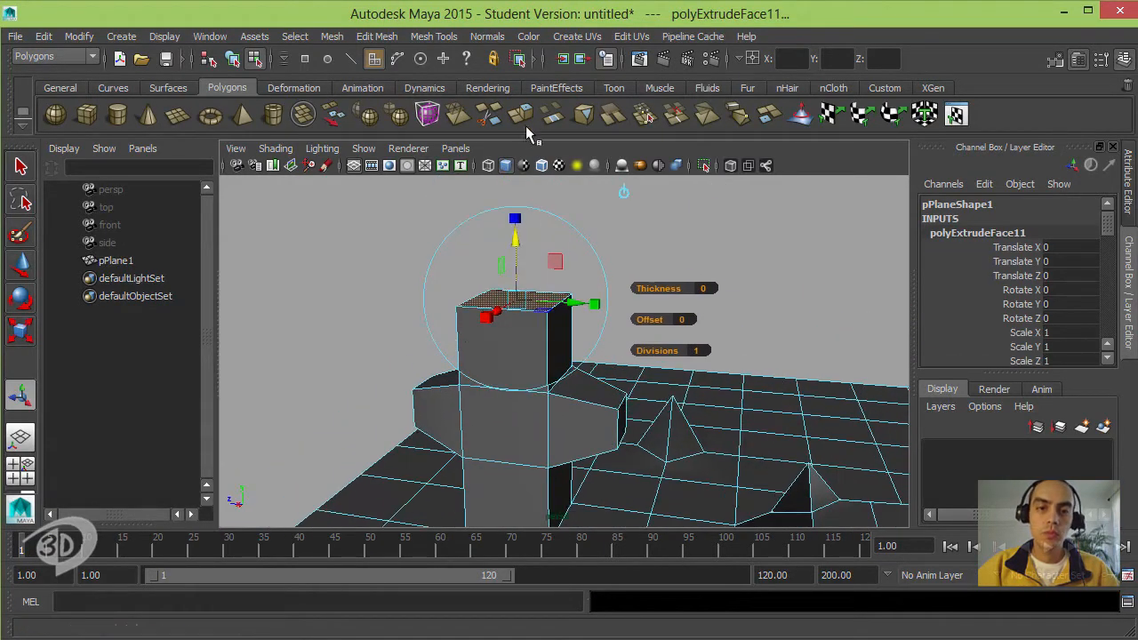
# - Extrude the top face upward once more and scale it down evenly to form a tapered shoulder
pyautogui.hotkey('ctrl', 'e')
pyautogui.moveTo(516, 239); pyautogui.dragTo(516, 178)
pyautogui.keyDown('alt'); pyautogui.moveTo(525, 258); pyautogui.dragTo(529, 285, button='middle'); pyautogui.keyUp('alt')
pyautogui.keyDown('alt'); pyautogui.moveTo(530, 285); pyautogui.dragTo(483, 291, button='right'); pyautogui.keyUp('alt')
pyautogui.click(531, 205)
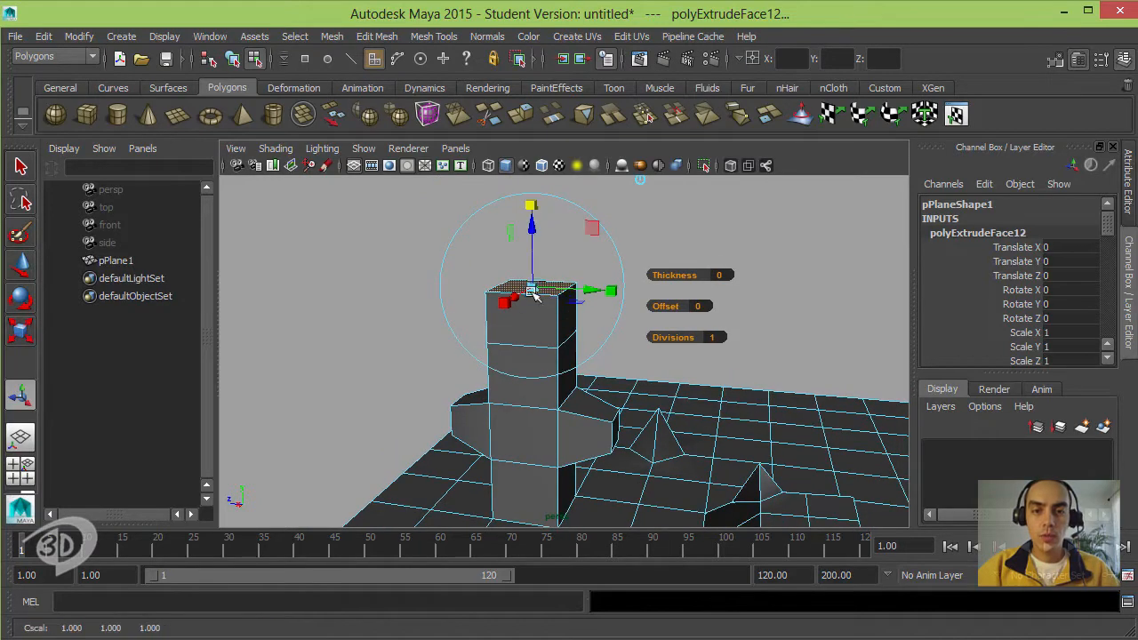
pyautogui.moveTo(531, 288); pyautogui.dragTo(509, 291)
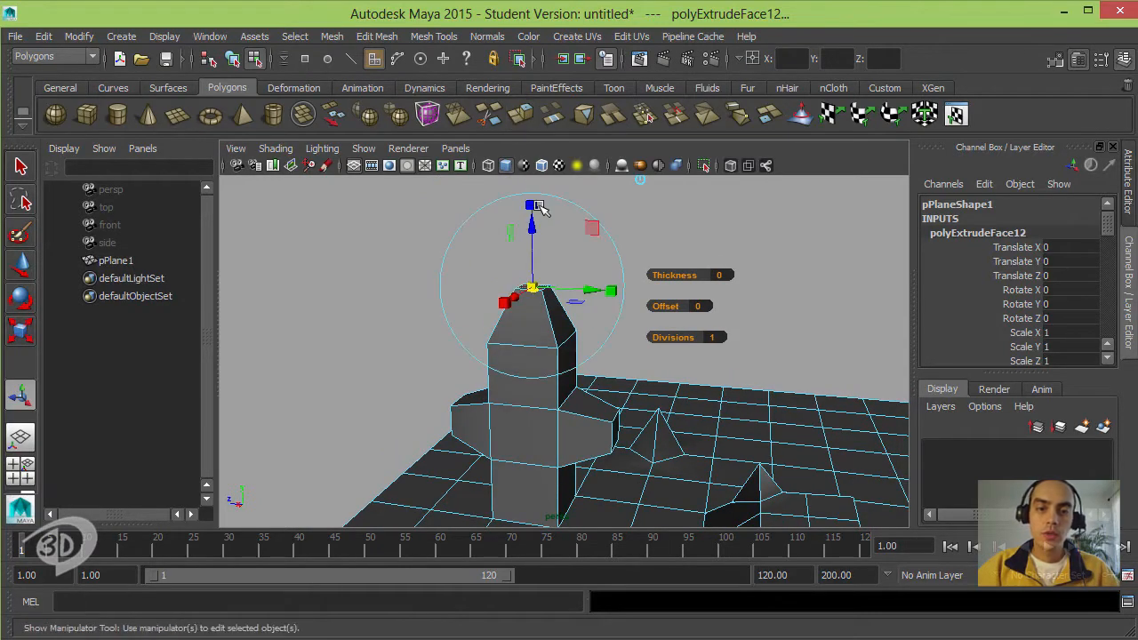
# - Extrude the narrowed top face upward twice to form a slim two-segment neck, and clear the selection
pyautogui.moveTo(533, 227); pyautogui.dragTo(533, 168)
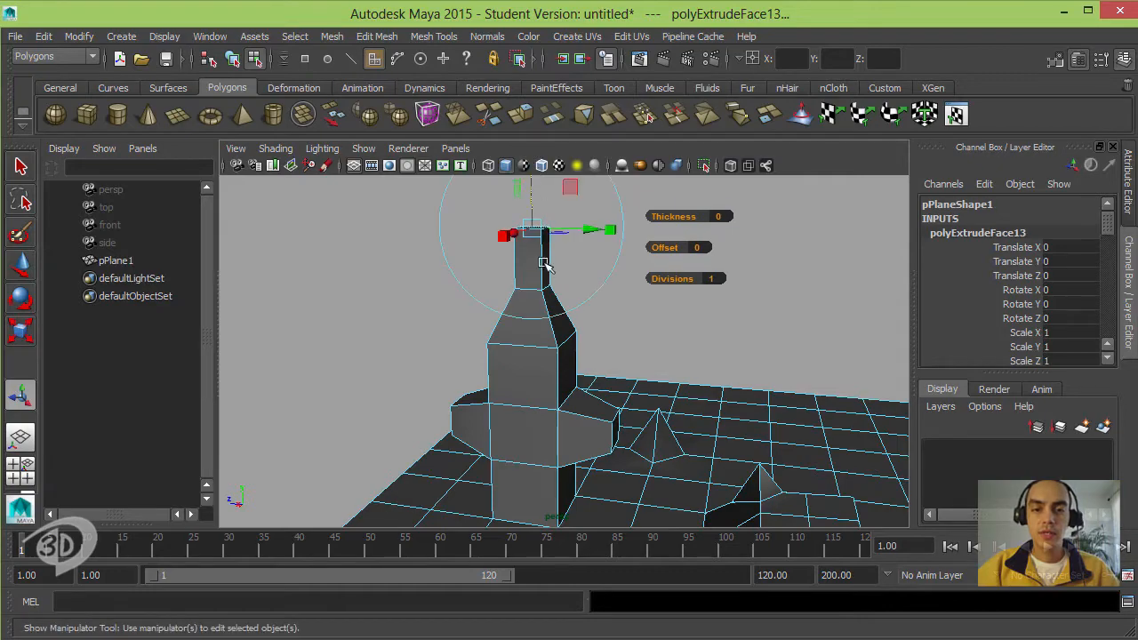
pyautogui.keyDown('alt'); pyautogui.moveTo(543, 256); pyautogui.dragTo(539, 200, button='middle'); pyautogui.keyUp('alt')
pyautogui.keyDown('alt'); pyautogui.moveTo(540, 201); pyautogui.dragTo(533, 153); pyautogui.keyUp('alt')
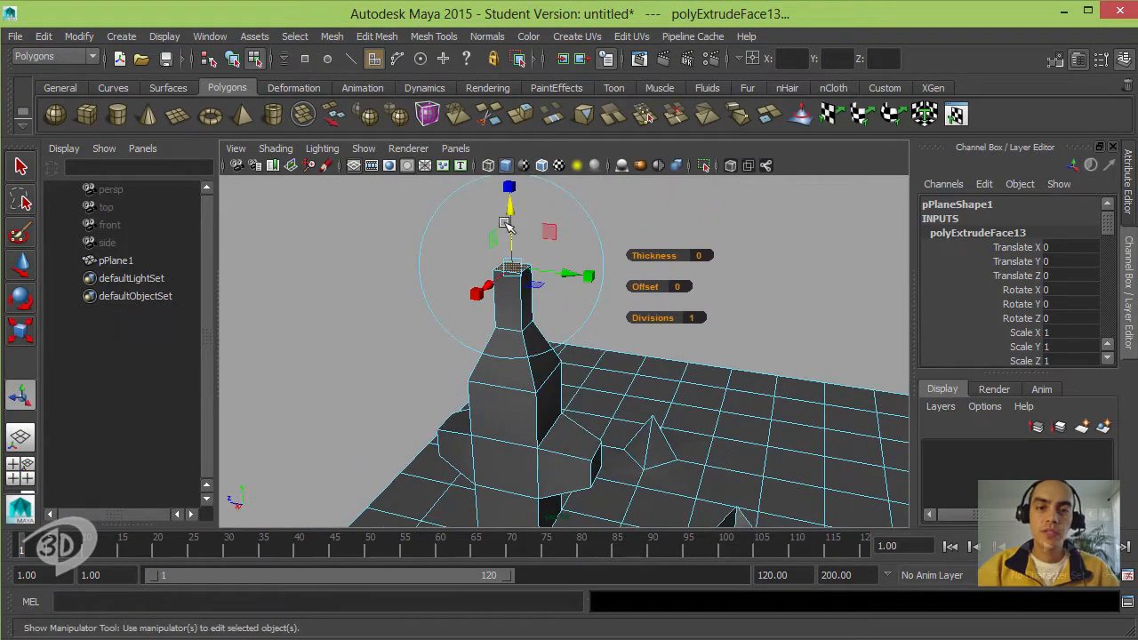
pyautogui.press('g')
pyautogui.moveTo(510, 207); pyautogui.dragTo(509, 153)
pyautogui.click(597, 282)
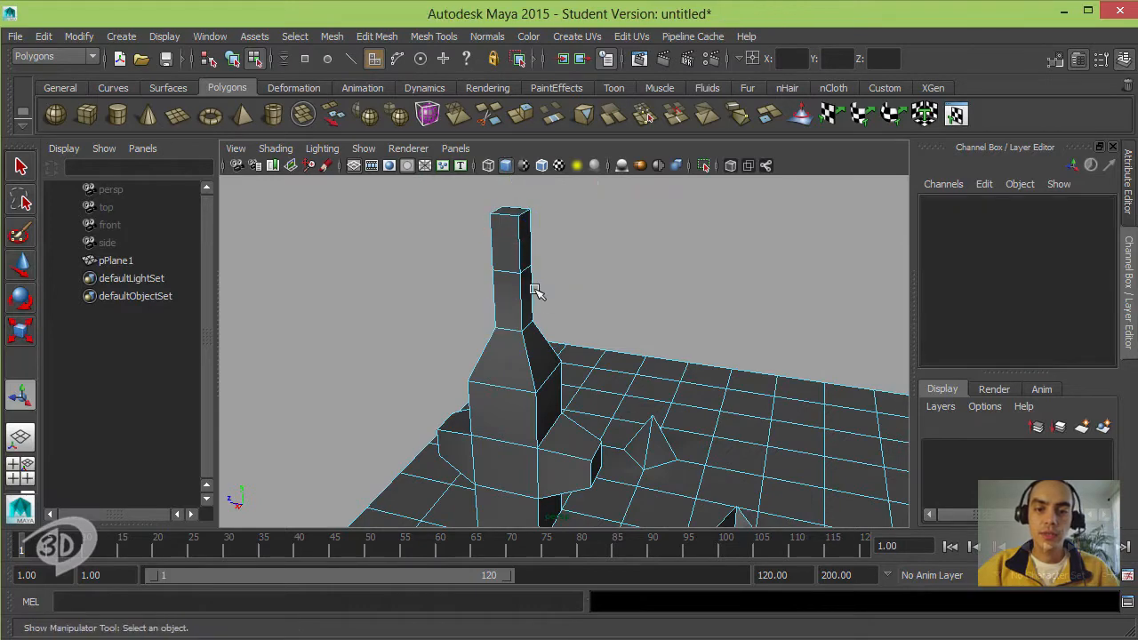
# - Extrude two opposite side faces of the neck's lower segment in place and scale them to about 0.52 as small inset faces
pyautogui.click(528, 313)
pyautogui.keyDown('alt'); pyautogui.moveTo(537, 279); pyautogui.dragTo(469, 169); pyautogui.keyUp('alt')
pyautogui.click(460, 265)
pyautogui.keyDown('shift'); pyautogui.click(434, 329); pyautogui.keyUp('shift')
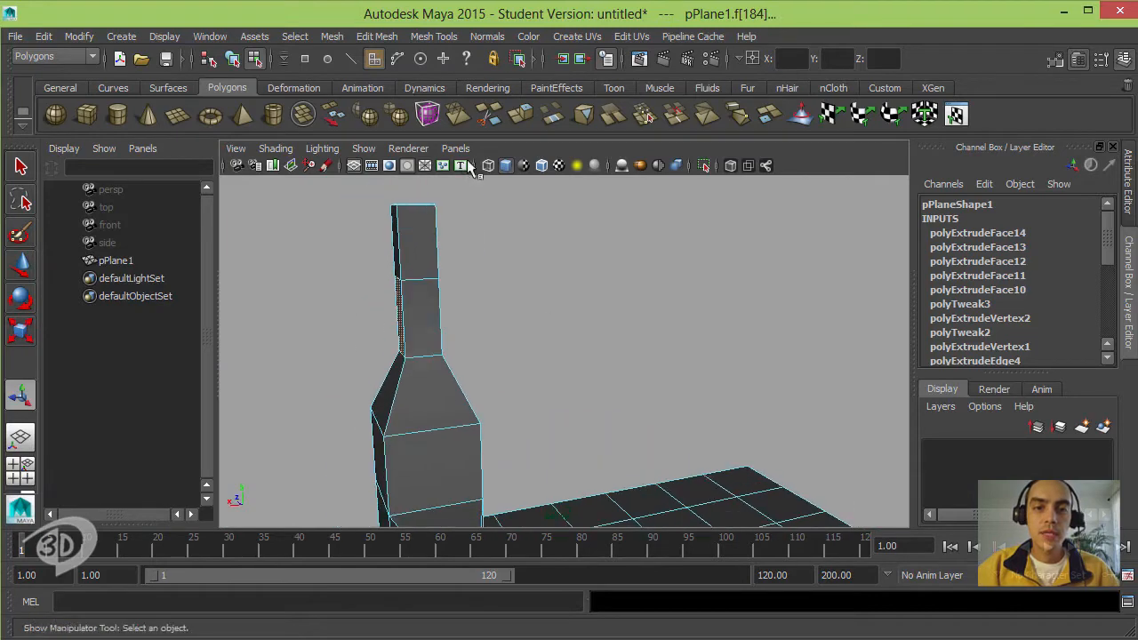
pyautogui.click(520, 114)
pyautogui.keyDown('alt'); pyautogui.moveTo(468, 315); pyautogui.dragTo(569, 295); pyautogui.keyUp('alt')
pyautogui.scroll(4, 628, 319)
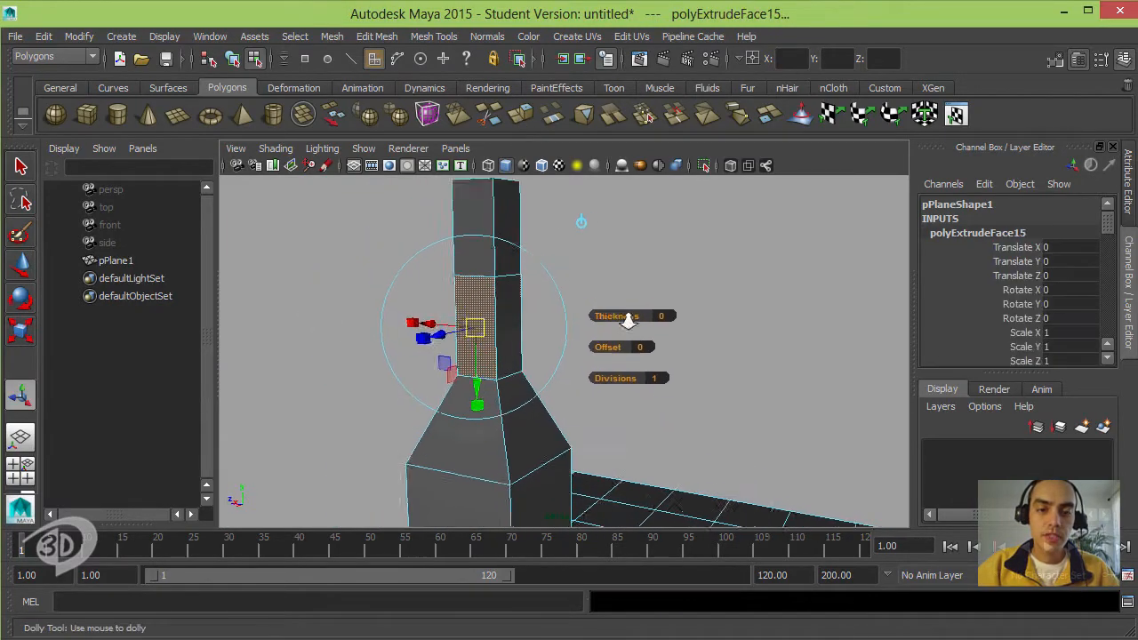
pyautogui.keyDown('alt'); pyautogui.moveTo(530, 320); pyautogui.dragTo(559, 328, button='middle'); pyautogui.keyUp('alt')
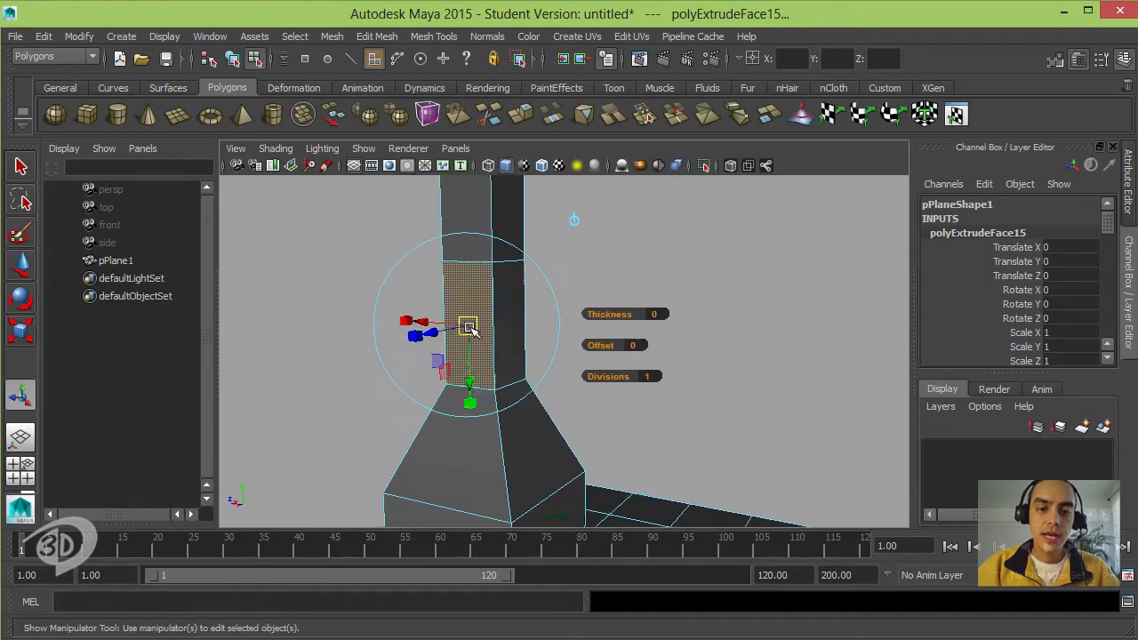
pyautogui.keyDown('alt'); pyautogui.moveTo(471, 329); pyautogui.dragTo(378, 353); pyautogui.keyUp('alt')
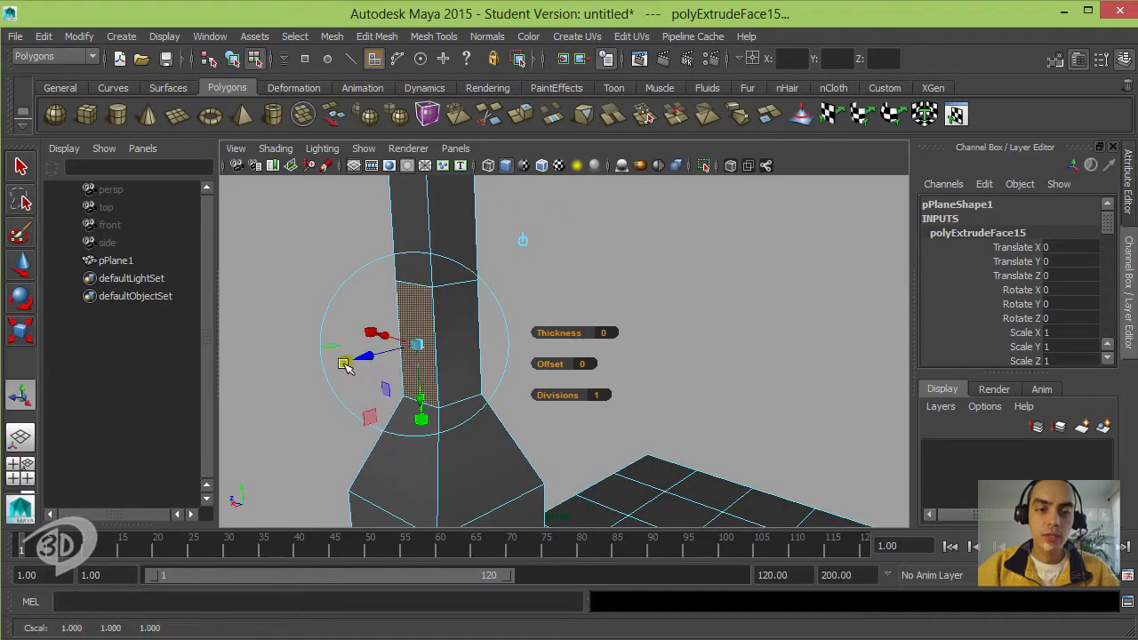
pyautogui.moveTo(417, 345); pyautogui.dragTo(411, 348)
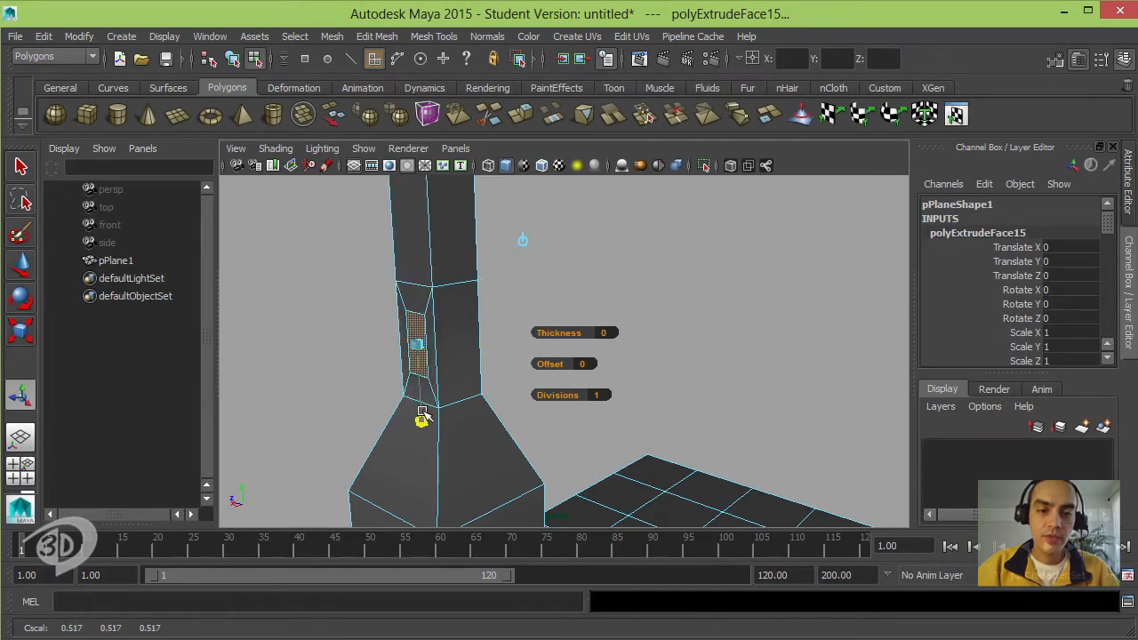
pyautogui.keyDown('alt'); pyautogui.moveTo(502, 331); pyautogui.dragTo(516, 257); pyautogui.keyUp('alt')
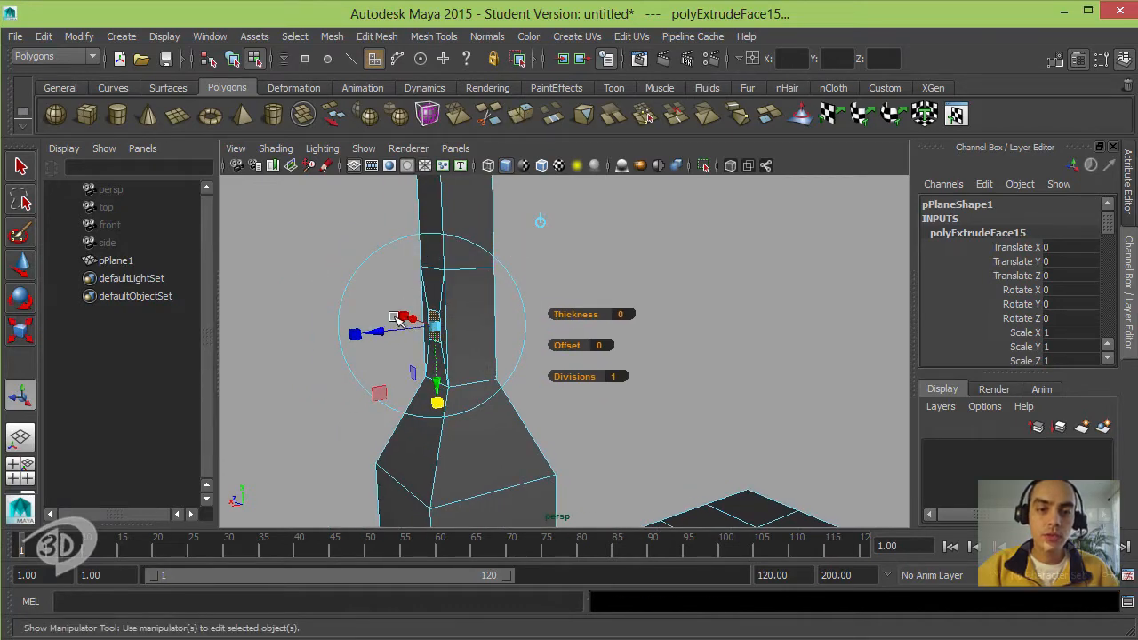
# - Pull the neck's inset faces outward into thin tapered side bars and extrude their ends further
pyautogui.moveTo(391, 342); pyautogui.dragTo(322, 327)
pyautogui.moveTo(388, 317)
pyautogui.keyDown('alt'); pyautogui.mouseDown()
pyautogui.moveTo(347, 304)
pyautogui.moveTo(491, 315)
pyautogui.moveTo(436, 308)
pyautogui.moveTo(367, 324)
pyautogui.mouseUp(); pyautogui.keyUp('alt')
pyautogui.click(397, 392)
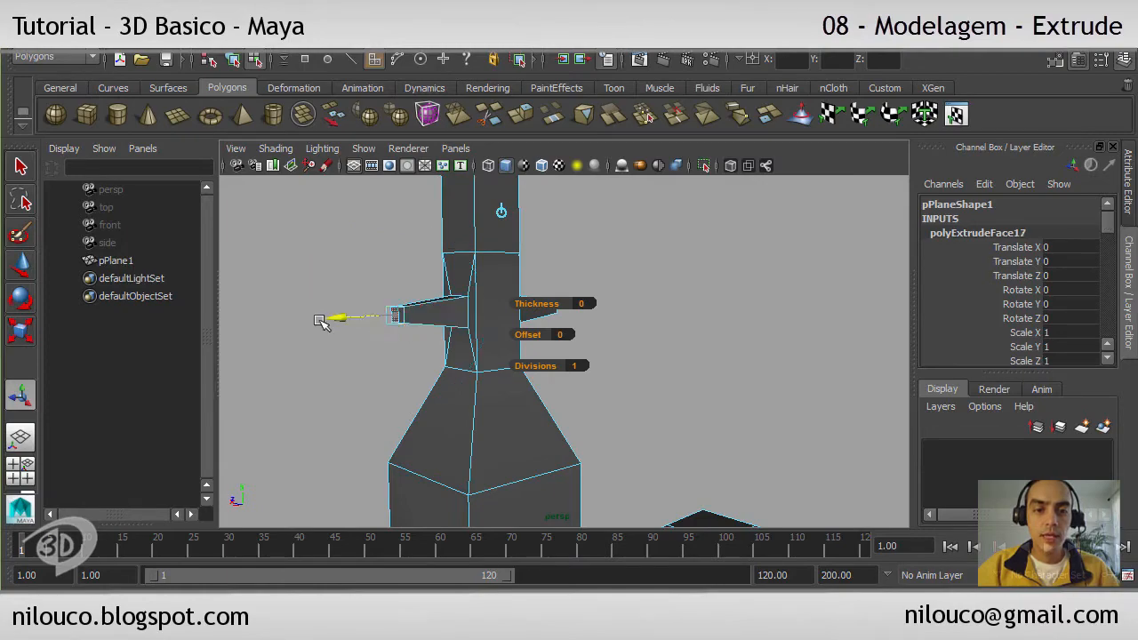
pyautogui.moveTo(322, 321); pyautogui.dragTo(594, 310)
# - Select the whole plane as an object and examine all the extruded shapes from several angles
pyautogui.keyDown('alt'); pyautogui.moveTo(617, 345); pyautogui.dragTo(524, 341, button='right'); pyautogui.keyUp('alt')
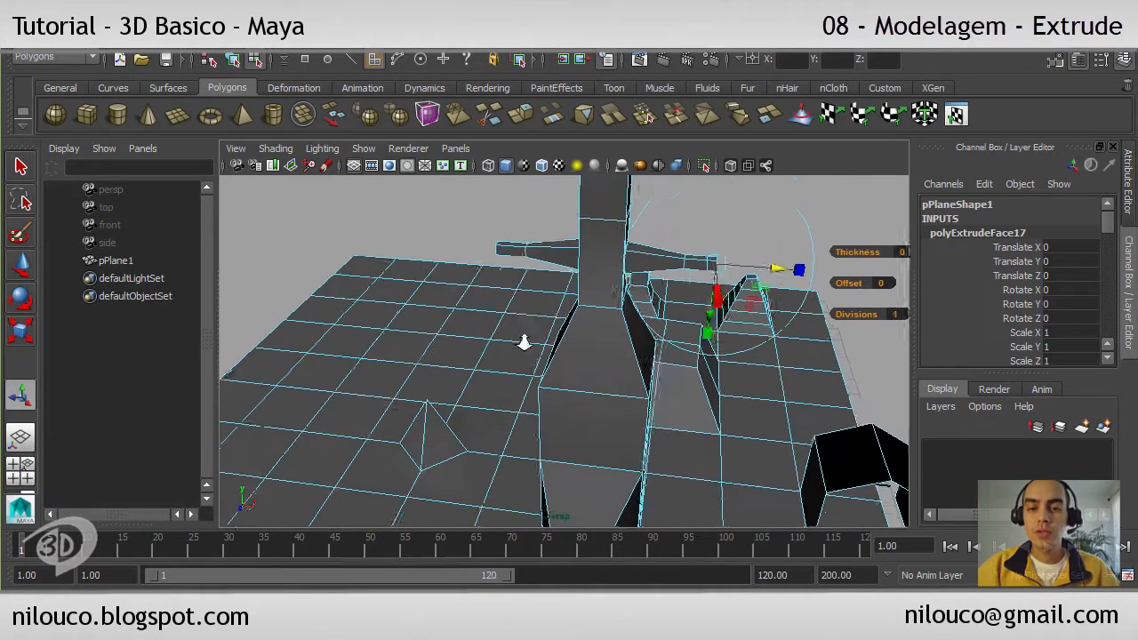
pyautogui.keyDown('alt'); pyautogui.moveTo(523, 340); pyautogui.dragTo(557, 429); pyautogui.keyUp('alt')
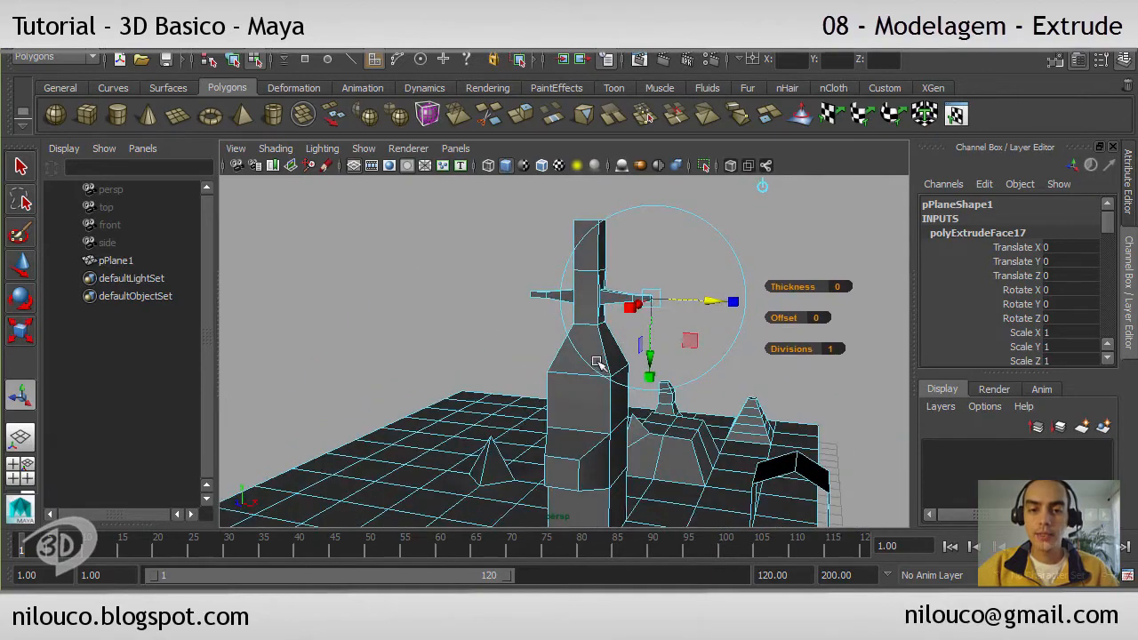
pyautogui.keyDown('alt'); pyautogui.moveTo(597, 362); pyautogui.dragTo(588, 313, button='middle'); pyautogui.keyUp('alt')
pyautogui.keyDown('alt'); pyautogui.moveTo(588, 313); pyautogui.dragTo(525, 376); pyautogui.keyUp('alt')
pyautogui.keyDown('alt'); pyautogui.moveTo(525, 376); pyautogui.dragTo(665, 238, button='right'); pyautogui.keyUp('alt')
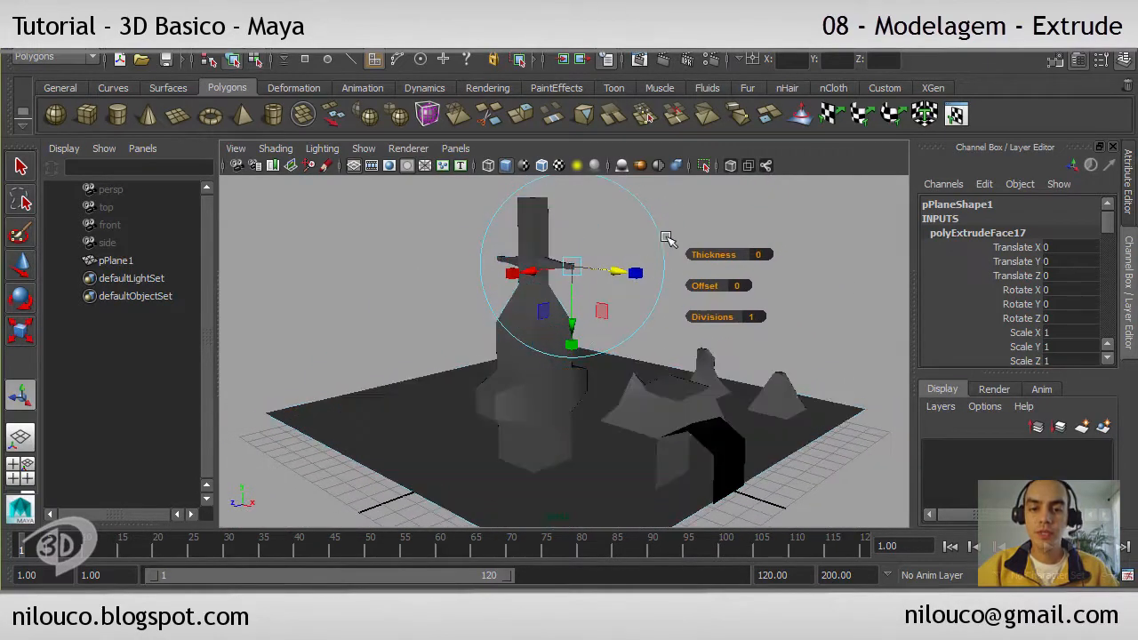
pyautogui.click(668, 242)
pyautogui.keyDown('alt'); pyautogui.moveTo(681, 259); pyautogui.dragTo(525, 374); pyautogui.keyUp('alt')
pyautogui.click(539, 379)
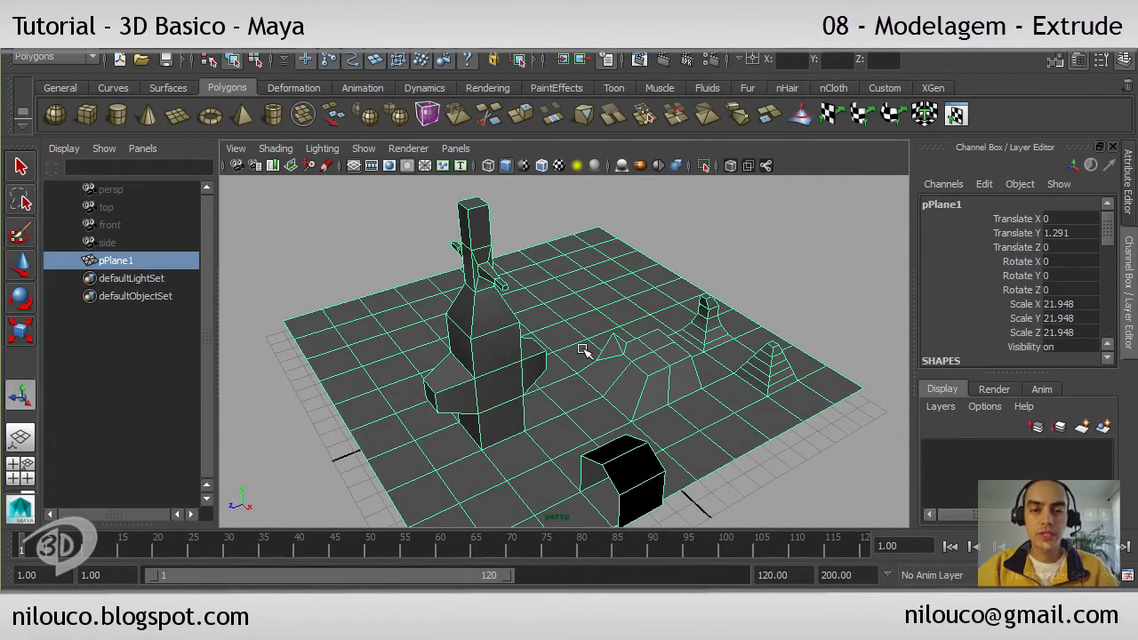
pyautogui.keyDown('alt'); pyautogui.moveTo(582, 349); pyautogui.dragTo(546, 317); pyautogui.keyUp('alt')
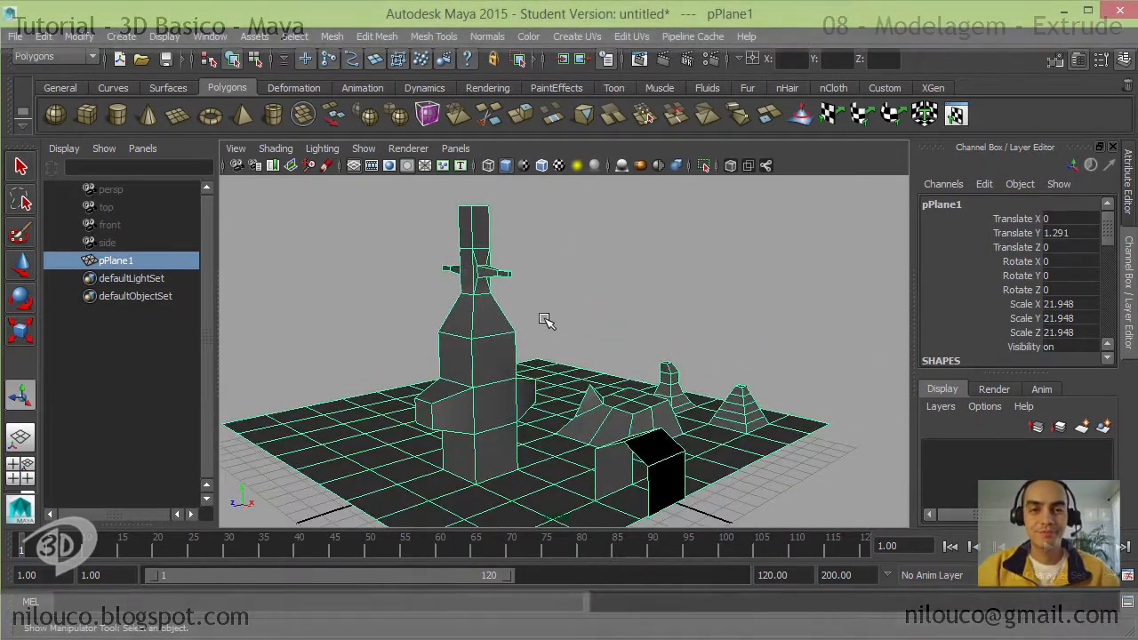